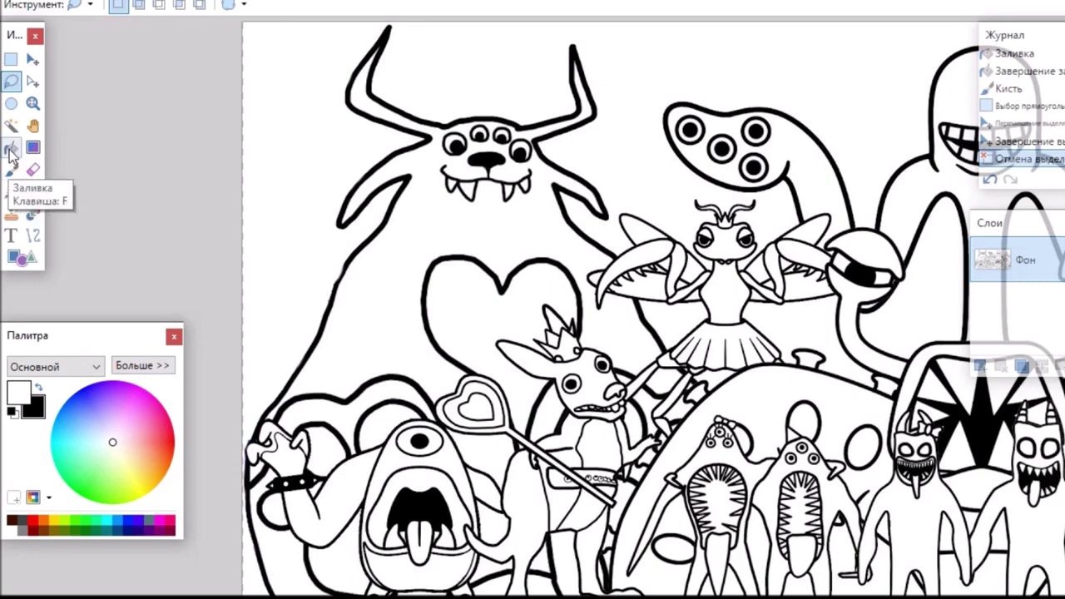
Fill the large horned monster's head and body, the raised paw area and the lower body edge with medium blue.
{"action": "left_click", "coordinate": [12, 147]}
{"action": "mouse_move", "coordinate": [102, 421]}
{"action": "left_mouse_down"}
{"action": "mouse_move", "coordinate": [89, 406]}
{"action": "mouse_move", "coordinate": [96, 397]}
{"action": "mouse_move", "coordinate": [79, 408]}
{"action": "left_mouse_up"}
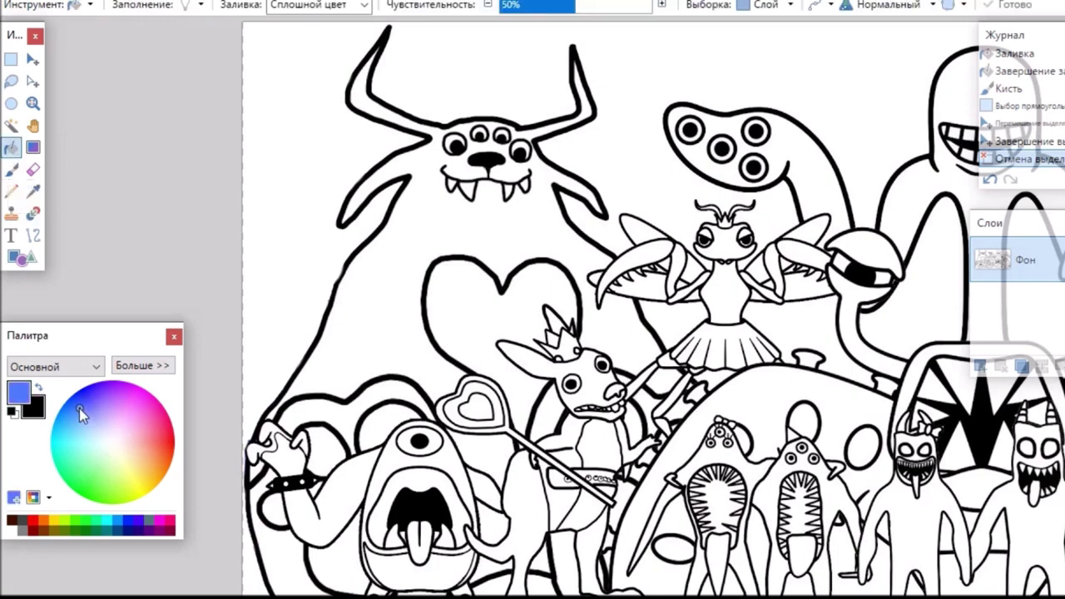
{"action": "left_click", "coordinate": [395, 225]}
{"action": "left_click", "coordinate": [288, 551]}
{"action": "left_click", "coordinate": [338, 406]}
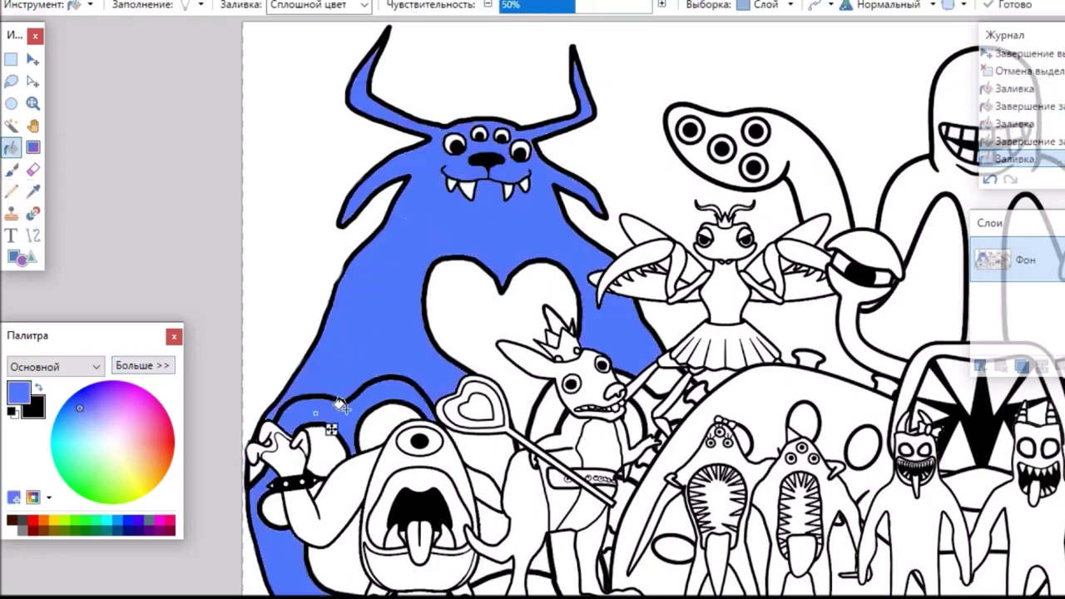
{"action": "left_click", "coordinate": [252, 468]}
Fill the horned monster's body areas visible below and beside the one-eyed monster with the same blue.
{"action": "scroll", "coordinate": [270, 385], "scroll_direction": "down", "scroll_amount": 3}
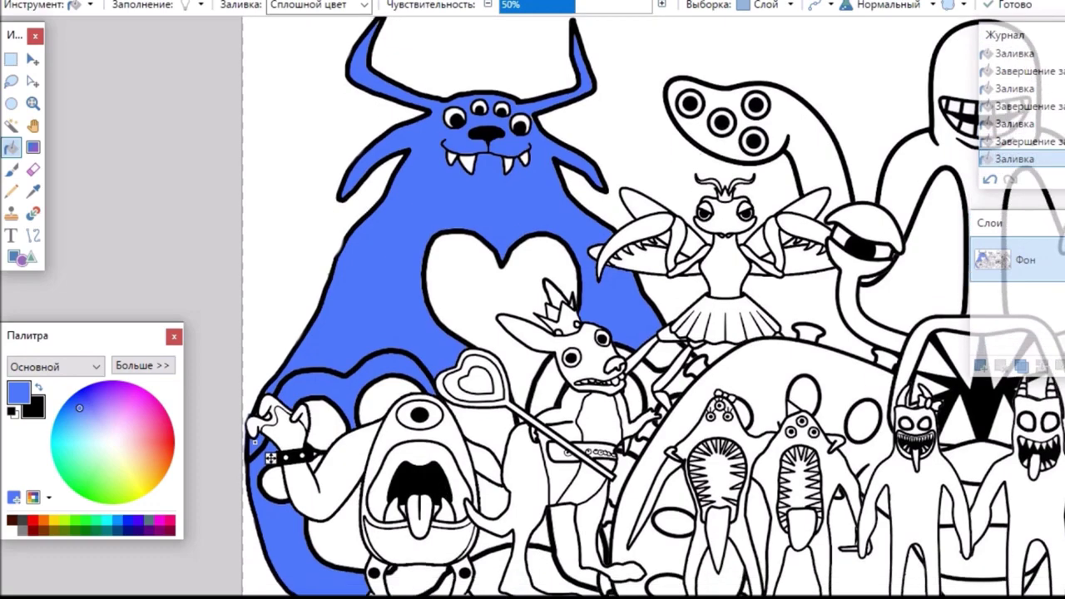
{"action": "left_click", "coordinate": [416, 512]}
{"action": "left_click", "coordinate": [494, 426]}
{"action": "left_click", "coordinate": [495, 366]}
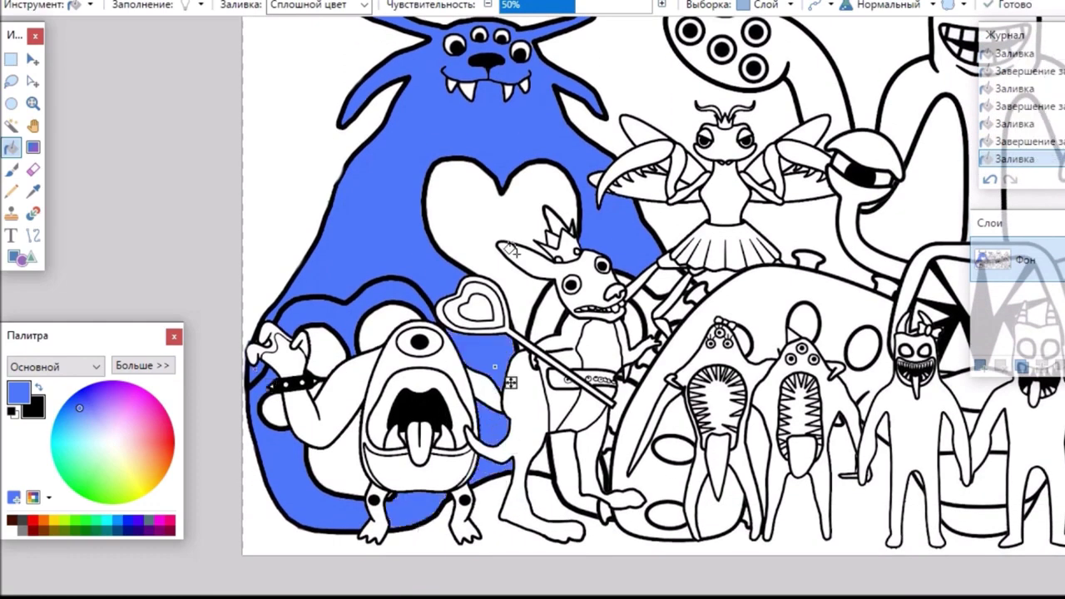
Fill the horned monster's areas showing around the kangaroo and the small gap beside the toothed creature's legs with blue.
{"action": "left_click", "coordinate": [554, 315]}
{"action": "left_click", "coordinate": [645, 307]}
{"action": "left_click", "coordinate": [665, 281]}
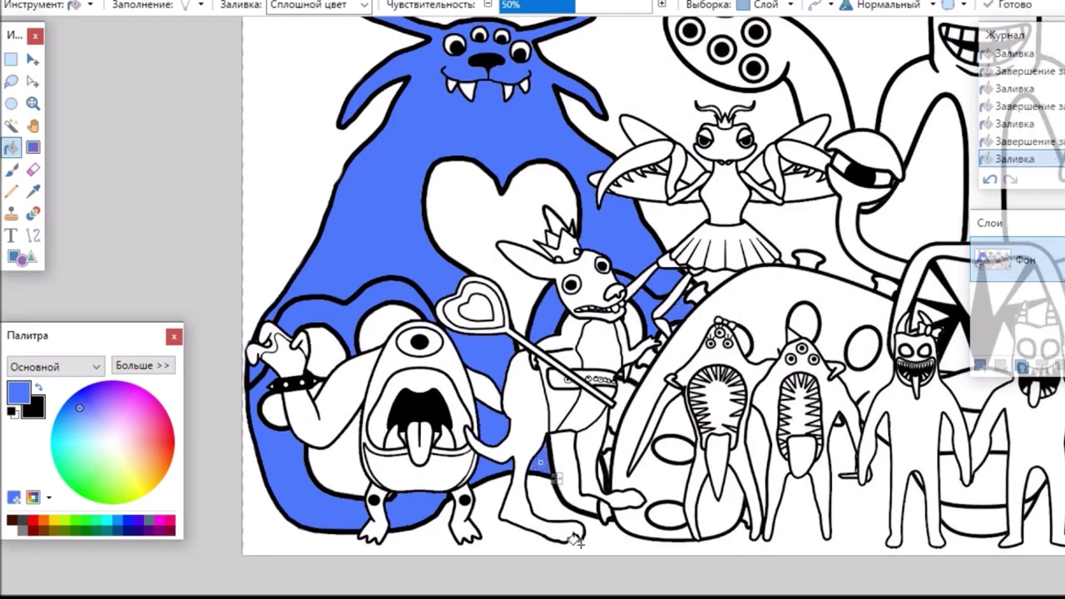
{"action": "left_click", "coordinate": [558, 475]}
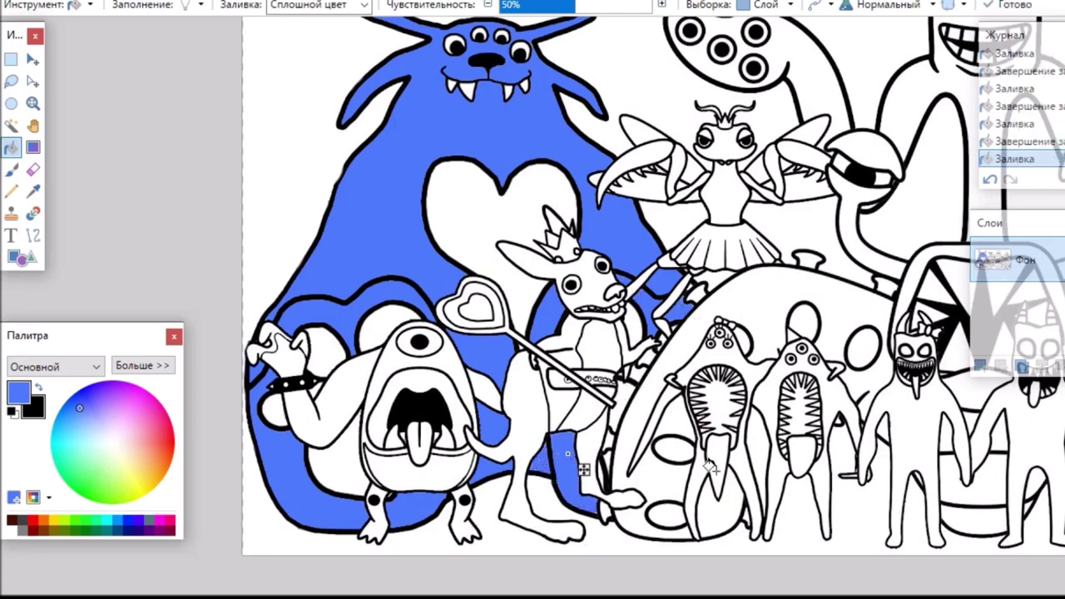
{"action": "scroll", "coordinate": [568, 454], "scroll_direction": "up", "scroll_amount": 3}
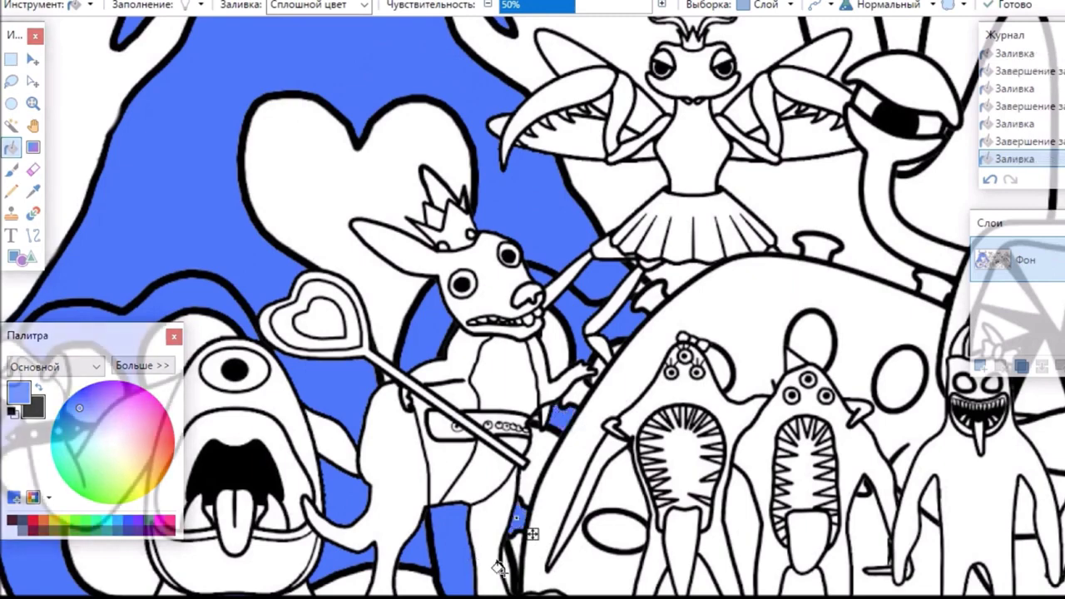
{"action": "scroll", "coordinate": [523, 586], "scroll_direction": "down", "scroll_amount": 2}
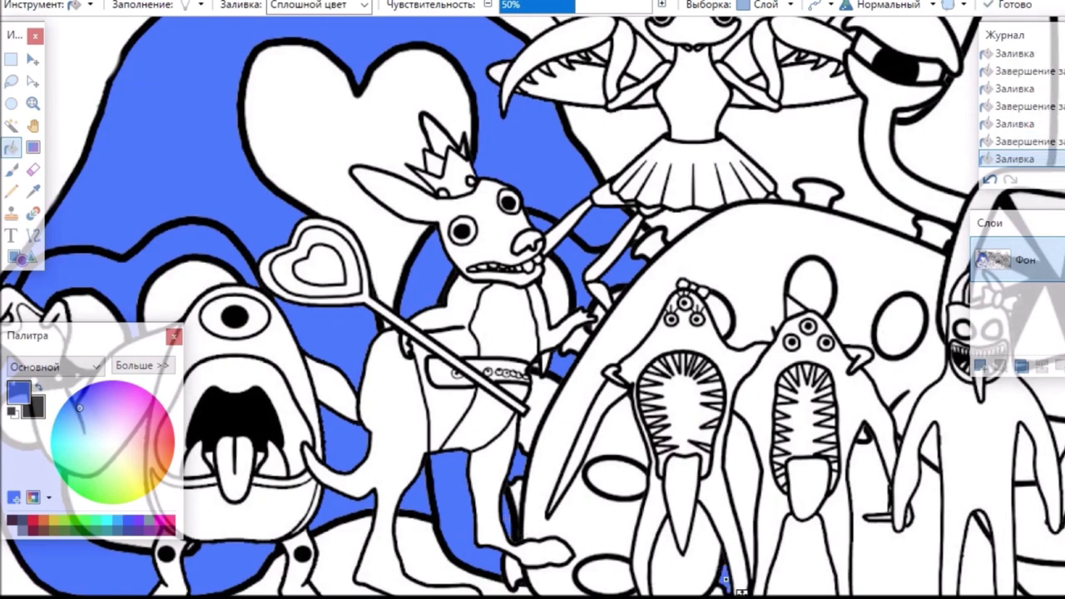
Fill the horned monster's belly heart and the paw pad behind the one-eyed monster's head with light purple.
{"action": "scroll", "coordinate": [533, 306], "scroll_direction": "left", "scroll_amount": 3}
{"action": "left_click", "coordinate": [32, 147]}
{"action": "left_click", "coordinate": [11, 147]}
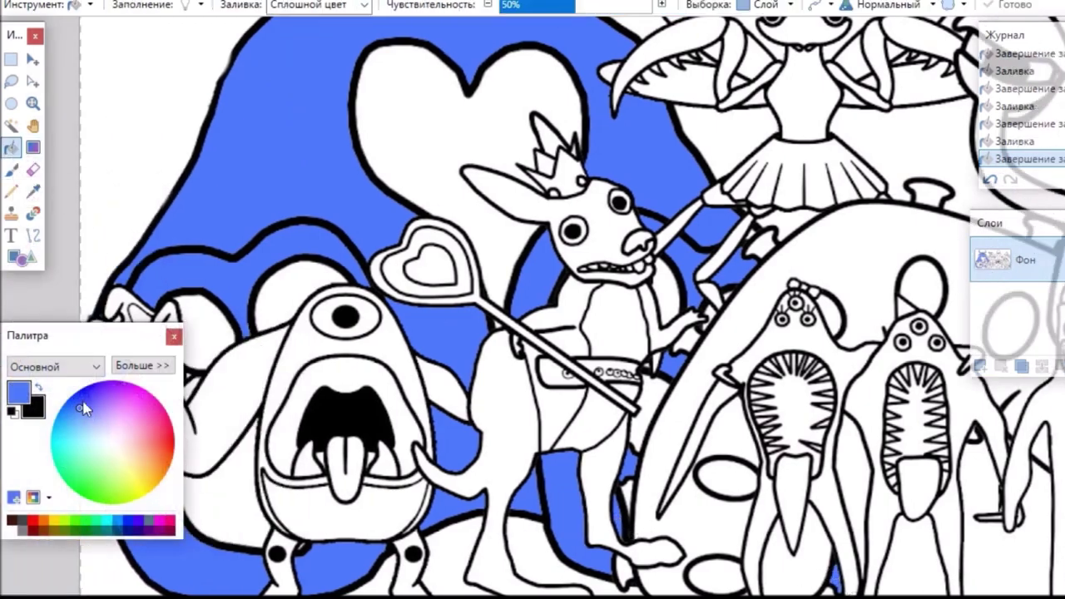
{"action": "left_click", "coordinate": [83, 396]}
{"action": "left_click", "coordinate": [263, 271]}
{"action": "left_click", "coordinate": [407, 151]}
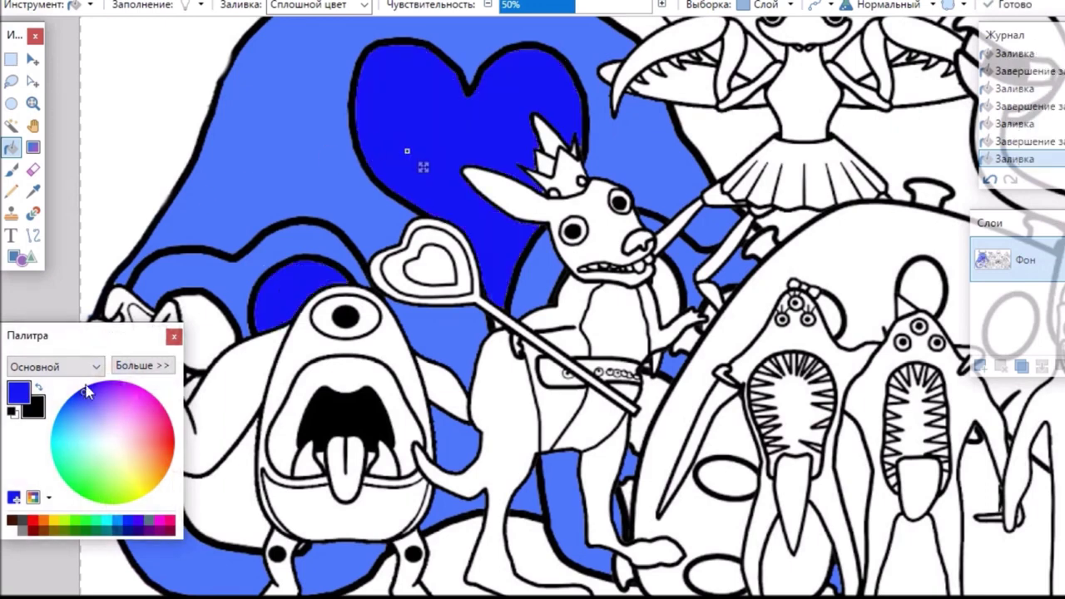
{"action": "left_click", "coordinate": [95, 411]}
{"action": "left_click", "coordinate": [274, 279]}
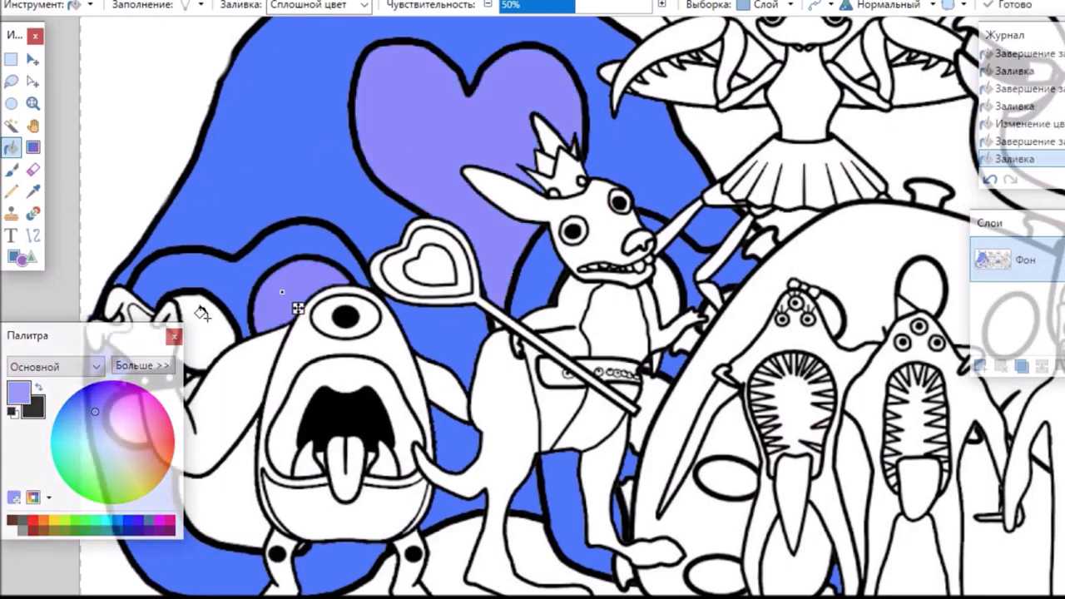
Fill the remaining paw pads and small gaps around the one-eyed monster and the kangaroo with light purple.
{"action": "left_click", "coordinate": [207, 318]}
{"action": "left_click", "coordinate": [218, 496]}
{"action": "left_click", "coordinate": [663, 289]}
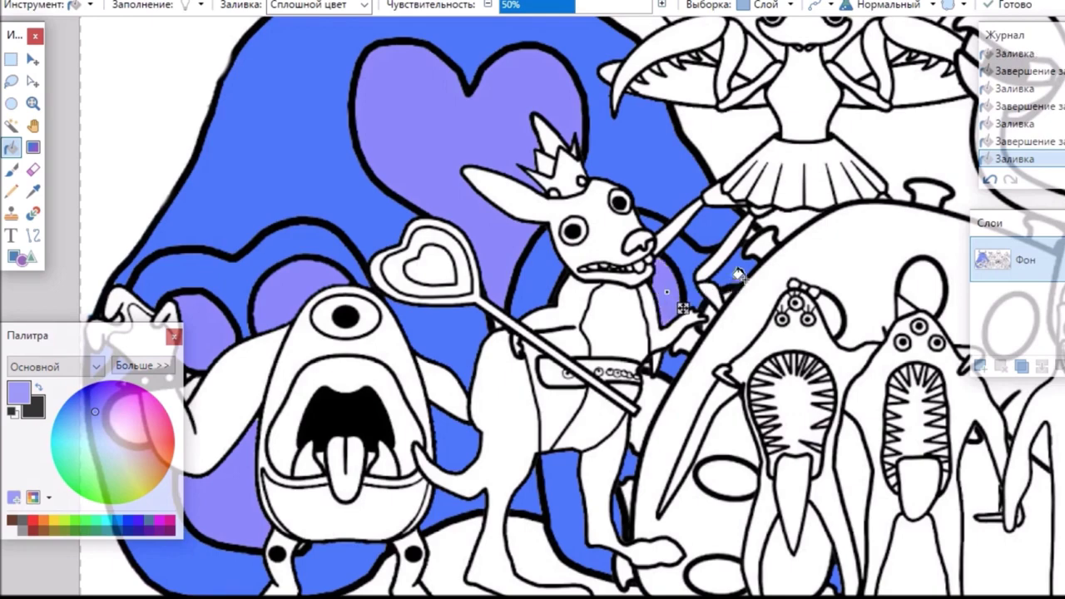
{"action": "left_click_drag", "start_coordinate": [728, 296], "coordinate": [744, 312]}
{"action": "left_click", "coordinate": [708, 313]}
{"action": "left_click", "coordinate": [648, 396]}
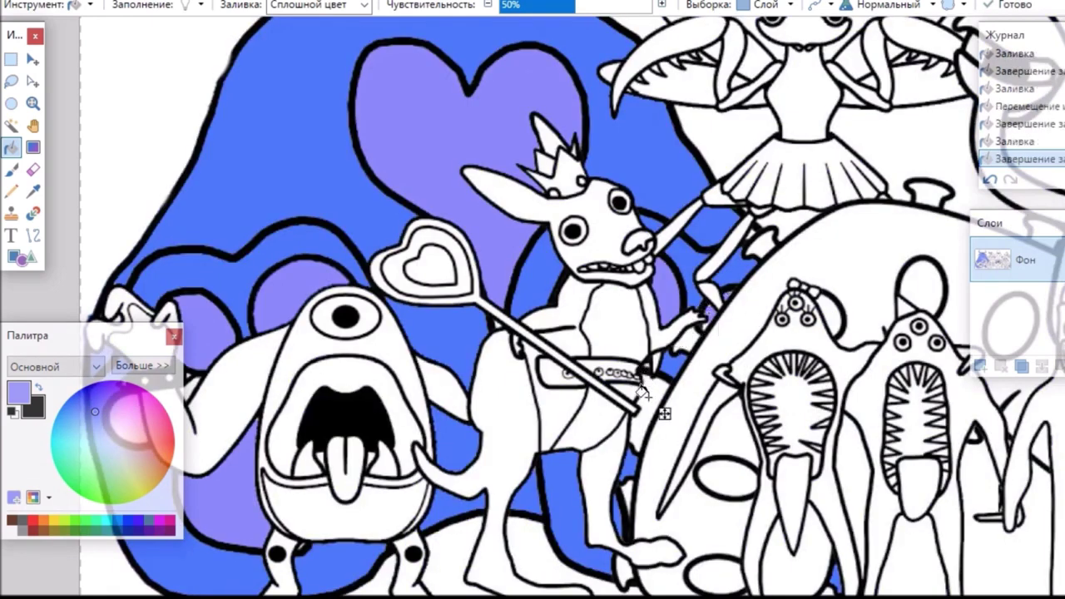
{"action": "left_click", "coordinate": [628, 482]}
{"action": "scroll", "coordinate": [625, 491], "scroll_direction": "left", "scroll_amount": 3}
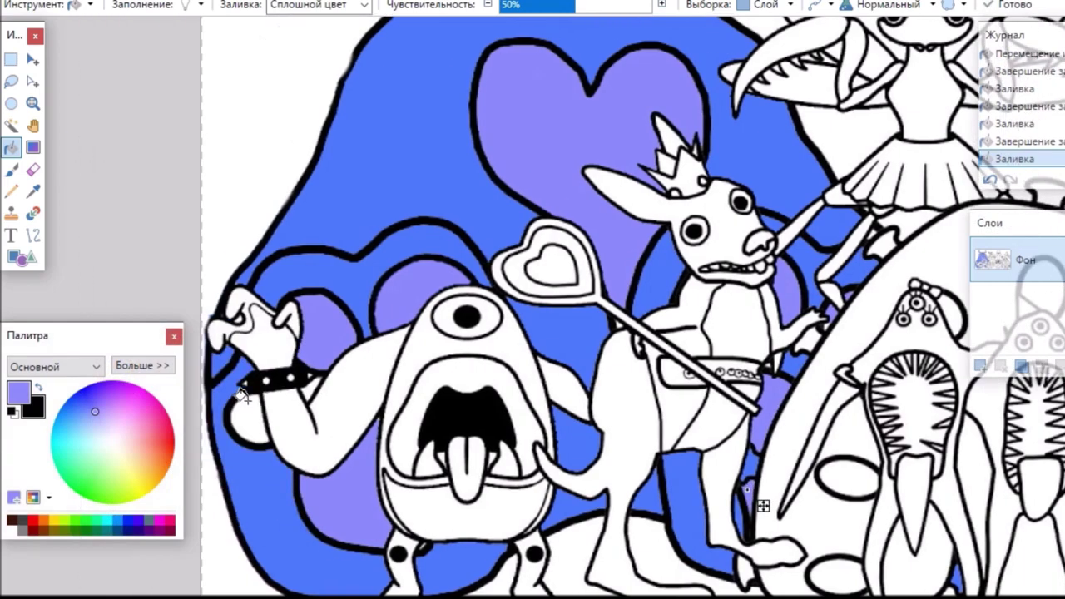
{"action": "left_click", "coordinate": [246, 414]}
Sample the horned monster's body blue and fill the leftover gaps beside the spiked bracelet and below the kangaroo's hand.
{"action": "scroll", "coordinate": [261, 430], "scroll_direction": "up", "scroll_amount": 5}
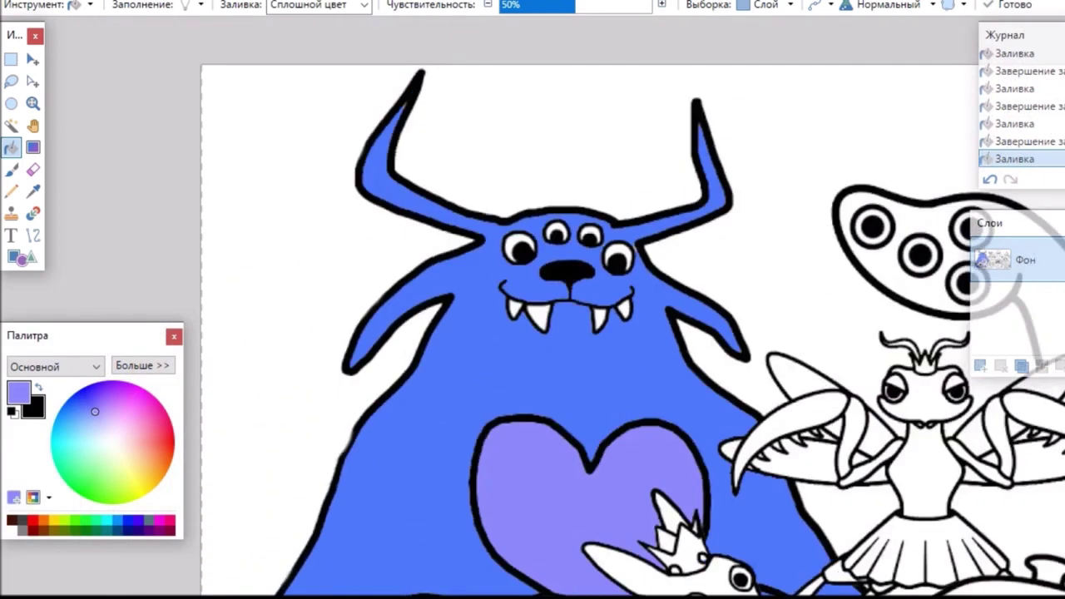
{"action": "scroll", "coordinate": [260, 430], "scroll_direction": "down", "scroll_amount": 4}
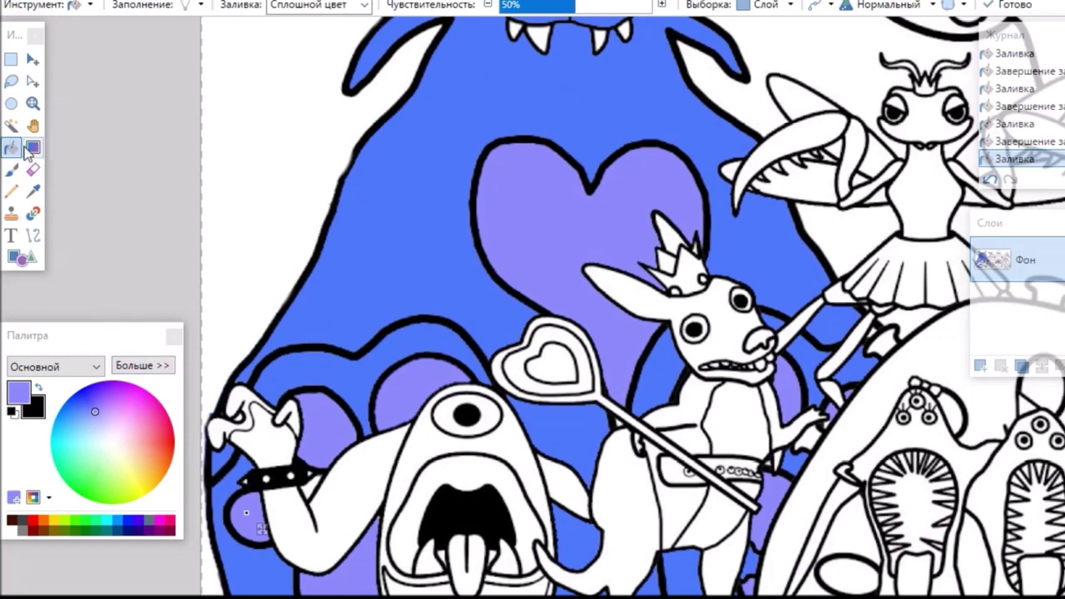
{"action": "left_click", "coordinate": [33, 192]}
{"action": "left_click", "coordinate": [340, 213]}
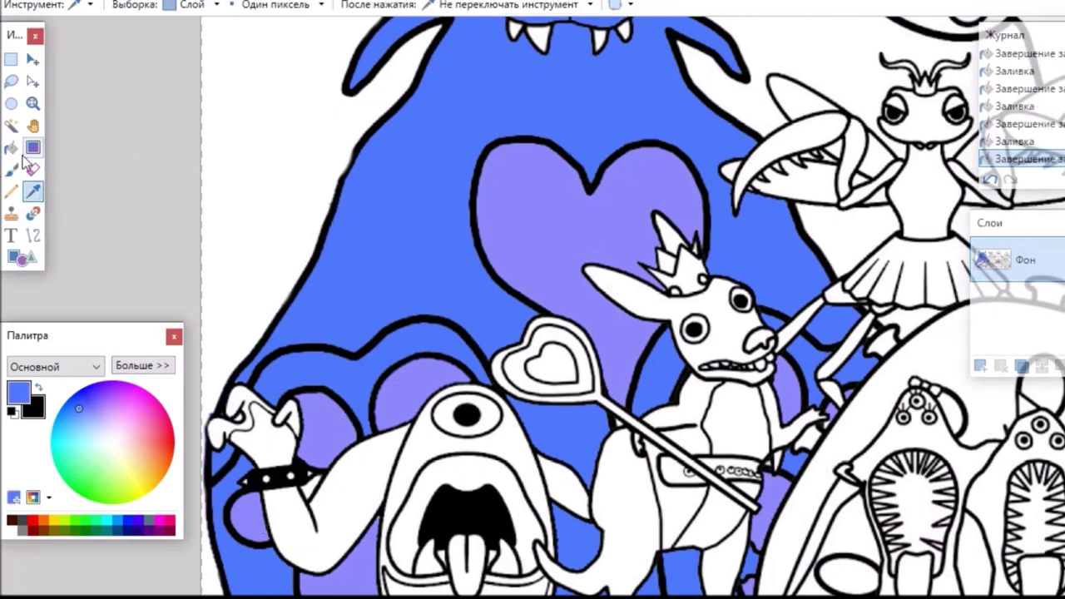
{"action": "left_click", "coordinate": [11, 148]}
{"action": "left_click", "coordinate": [323, 508]}
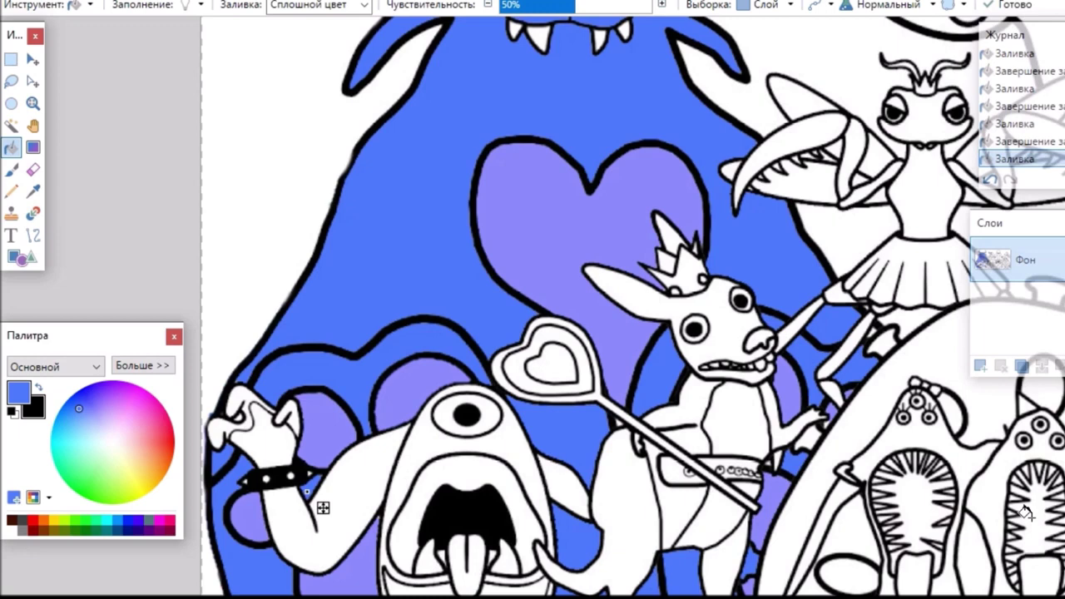
{"action": "left_click", "coordinate": [806, 437]}
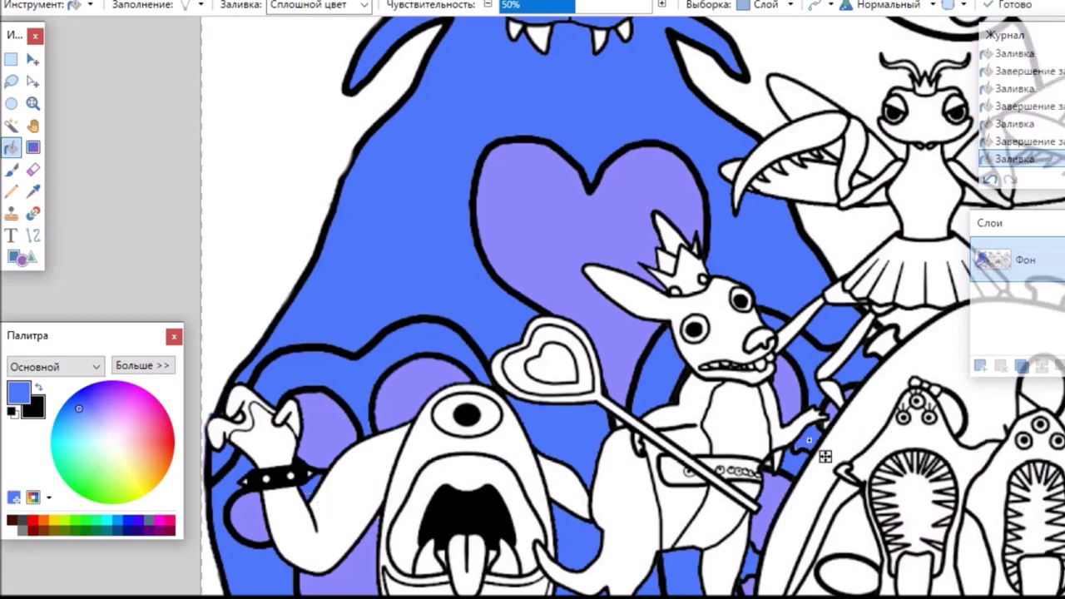
Set the brush to width 35 with Screen blending (Экранное осветление) and paint a highlight down the horned monster's left flank.
{"action": "left_click", "coordinate": [11, 169]}
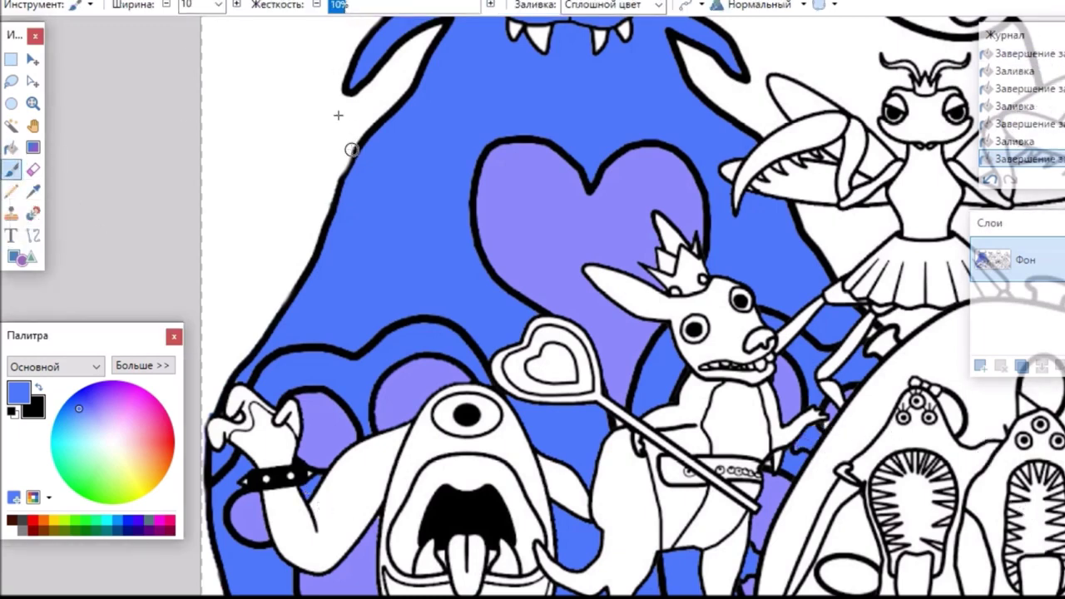
{"action": "left_click", "coordinate": [218, 4]}
{"action": "left_click", "coordinate": [197, 59]}
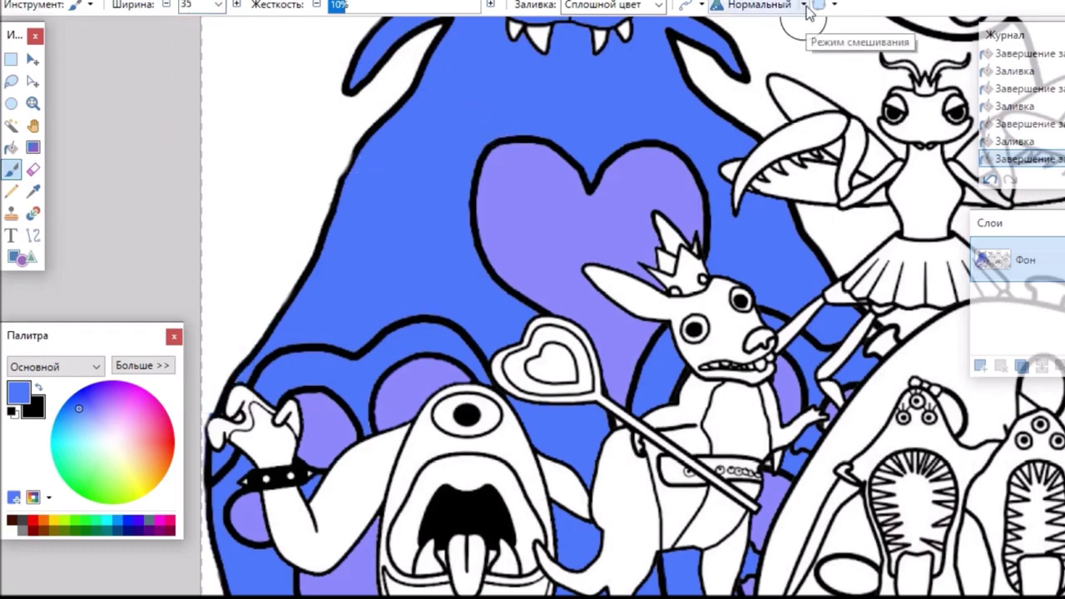
{"action": "left_click", "coordinate": [805, 6]}
{"action": "left_click", "coordinate": [857, 277]}
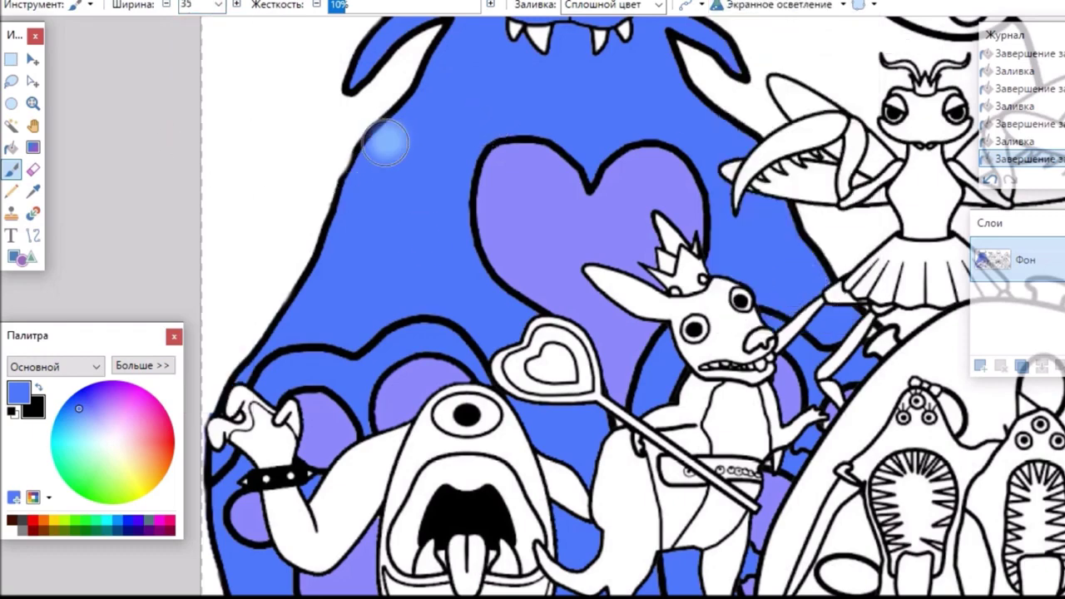
{"action": "left_click_drag", "start_coordinate": [385, 143], "coordinate": [268, 358]}
Paint light highlights along the horned monster's neck, shoulders, horns, ears and right flank.
{"action": "scroll", "coordinate": [941, 479], "scroll_direction": "up", "scroll_amount": 3}
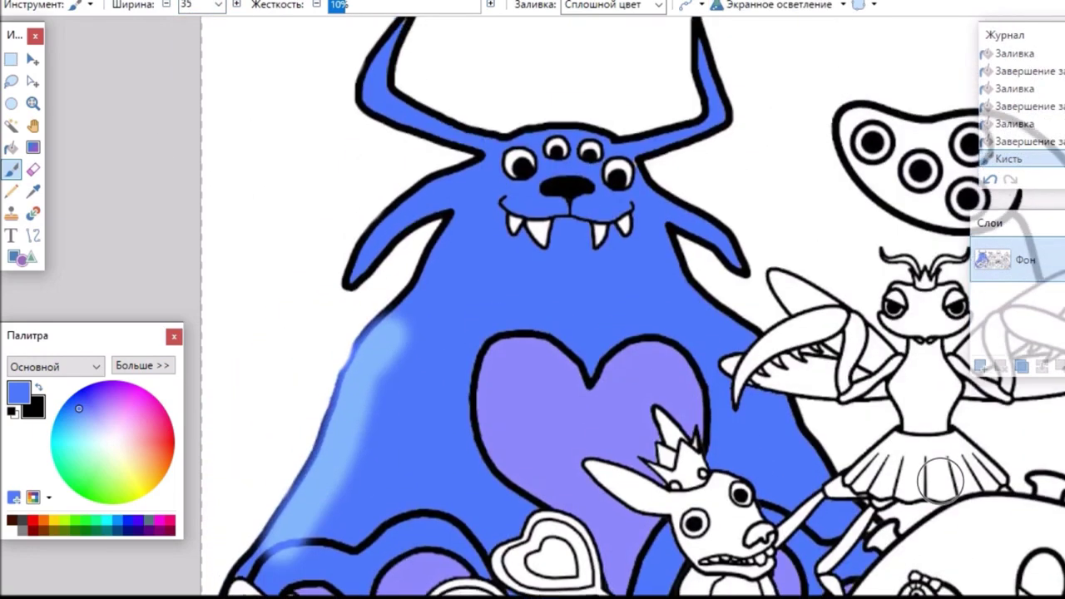
{"action": "left_click_drag", "start_coordinate": [483, 176], "coordinate": [376, 349]}
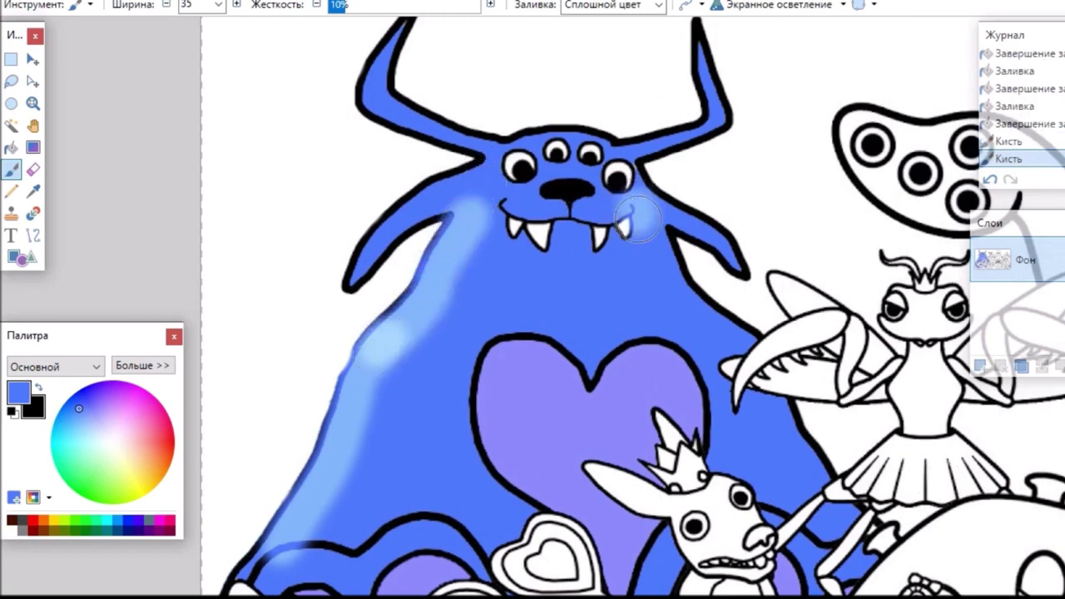
{"action": "mouse_move", "coordinate": [639, 218]}
{"action": "left_mouse_down"}
{"action": "mouse_move", "coordinate": [697, 308]}
{"action": "mouse_move", "coordinate": [759, 341]}
{"action": "left_mouse_up"}
{"action": "mouse_move", "coordinate": [687, 42]}
{"action": "left_mouse_down"}
{"action": "mouse_move", "coordinate": [684, 106]}
{"action": "mouse_move", "coordinate": [620, 133]}
{"action": "left_mouse_up"}
{"action": "mouse_move", "coordinate": [405, 28]}
{"action": "left_mouse_down"}
{"action": "mouse_move", "coordinate": [399, 68]}
{"action": "mouse_move", "coordinate": [416, 100]}
{"action": "mouse_move", "coordinate": [476, 115]}
{"action": "mouse_move", "coordinate": [455, 182]}
{"action": "mouse_move", "coordinate": [452, 173]}
{"action": "mouse_move", "coordinate": [398, 200]}
{"action": "mouse_move", "coordinate": [335, 258]}
{"action": "mouse_move", "coordinate": [332, 282]}
{"action": "left_mouse_up"}
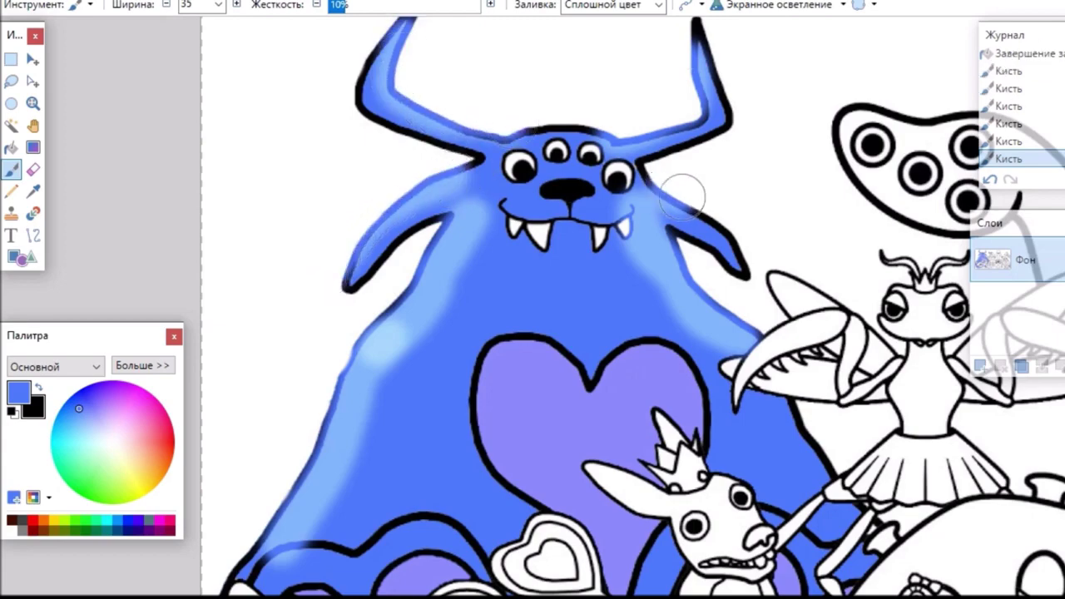
{"action": "mouse_move", "coordinate": [683, 195]}
{"action": "left_mouse_down"}
{"action": "mouse_move", "coordinate": [736, 262]}
{"action": "mouse_move", "coordinate": [791, 424]}
{"action": "mouse_move", "coordinate": [832, 490]}
{"action": "left_mouse_up"}
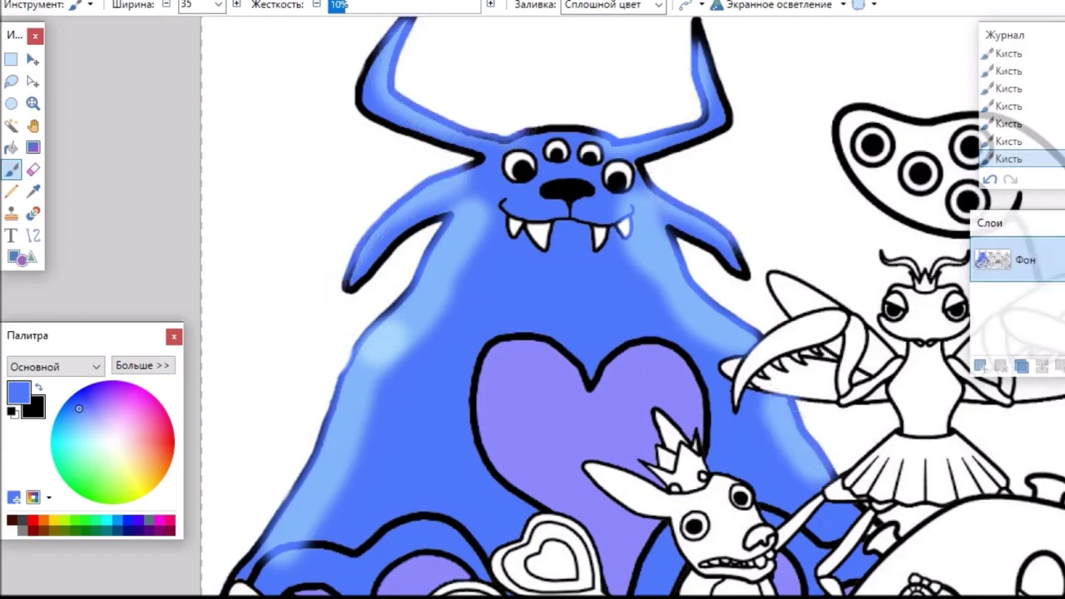
Paint highlights along the top of the belly heart and, with a brush width of 15, along the left paw's upper edge.
{"action": "scroll", "coordinate": [632, 307], "scroll_direction": "down", "scroll_amount": 5}
{"action": "mouse_move", "coordinate": [599, 191]}
{"action": "left_mouse_down"}
{"action": "mouse_move", "coordinate": [636, 166]}
{"action": "mouse_move", "coordinate": [661, 190]}
{"action": "mouse_move", "coordinate": [549, 149]}
{"action": "mouse_move", "coordinate": [495, 194]}
{"action": "mouse_move", "coordinate": [599, 186]}
{"action": "mouse_move", "coordinate": [620, 196]}
{"action": "left_mouse_up"}
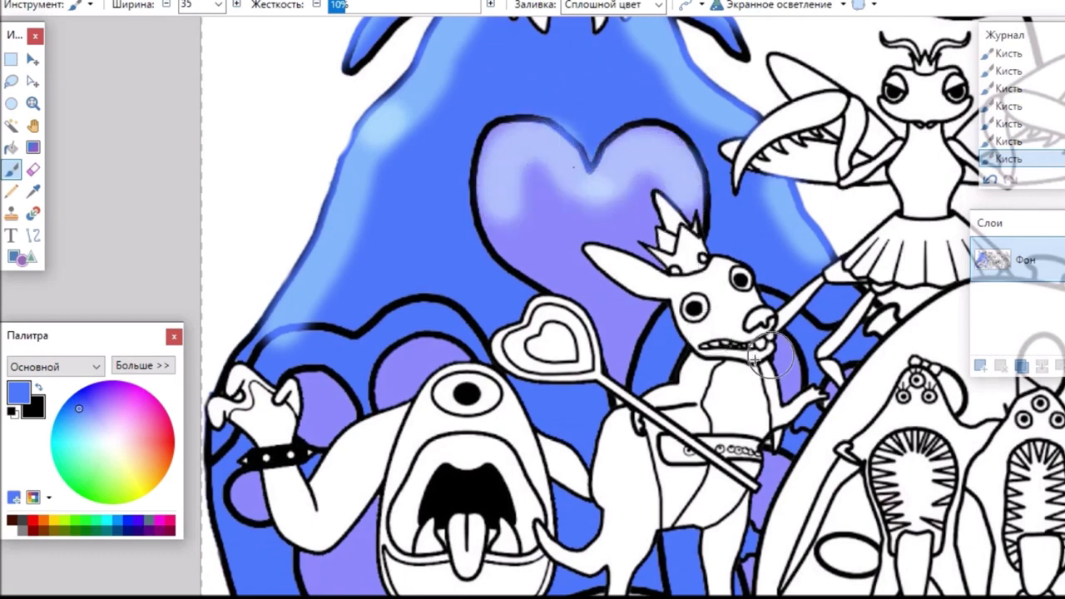
{"action": "left_click", "coordinate": [215, 7]}
{"action": "left_click", "coordinate": [217, 44]}
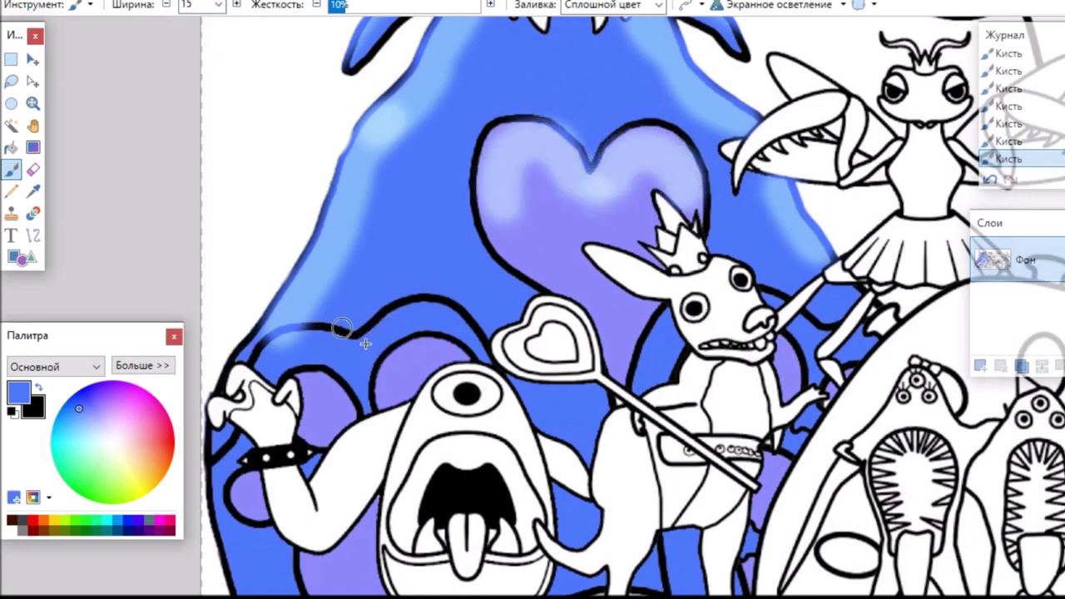
{"action": "mouse_move", "coordinate": [369, 339]}
{"action": "left_mouse_down"}
{"action": "mouse_move", "coordinate": [393, 323]}
{"action": "mouse_move", "coordinate": [438, 319]}
{"action": "left_mouse_up"}
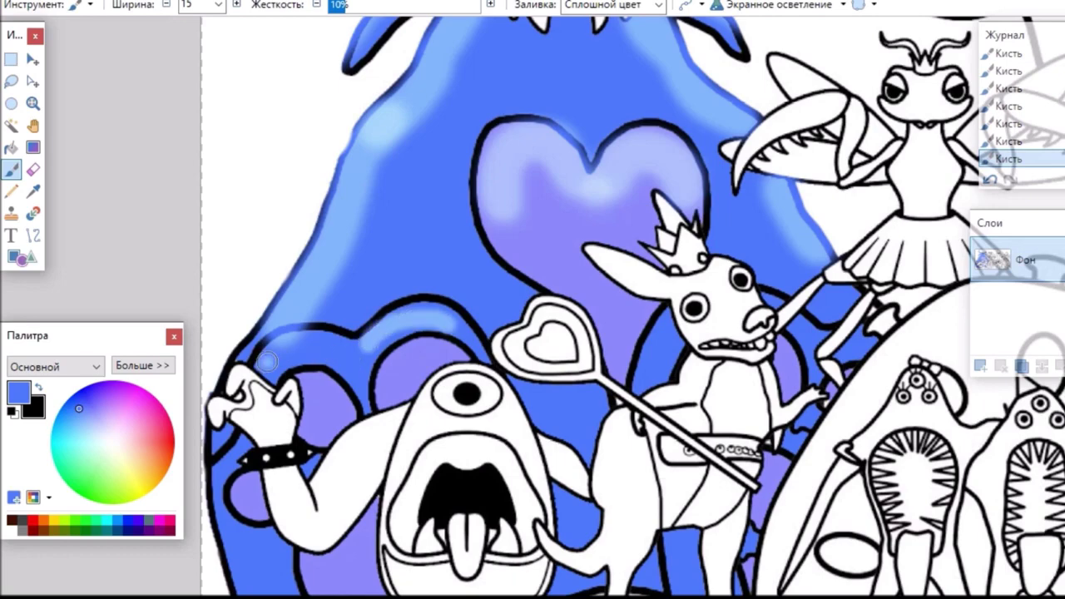
{"action": "mouse_move", "coordinate": [266, 361]}
{"action": "left_mouse_down"}
{"action": "mouse_move", "coordinate": [291, 347]}
{"action": "mouse_move", "coordinate": [338, 347]}
{"action": "left_mouse_up"}
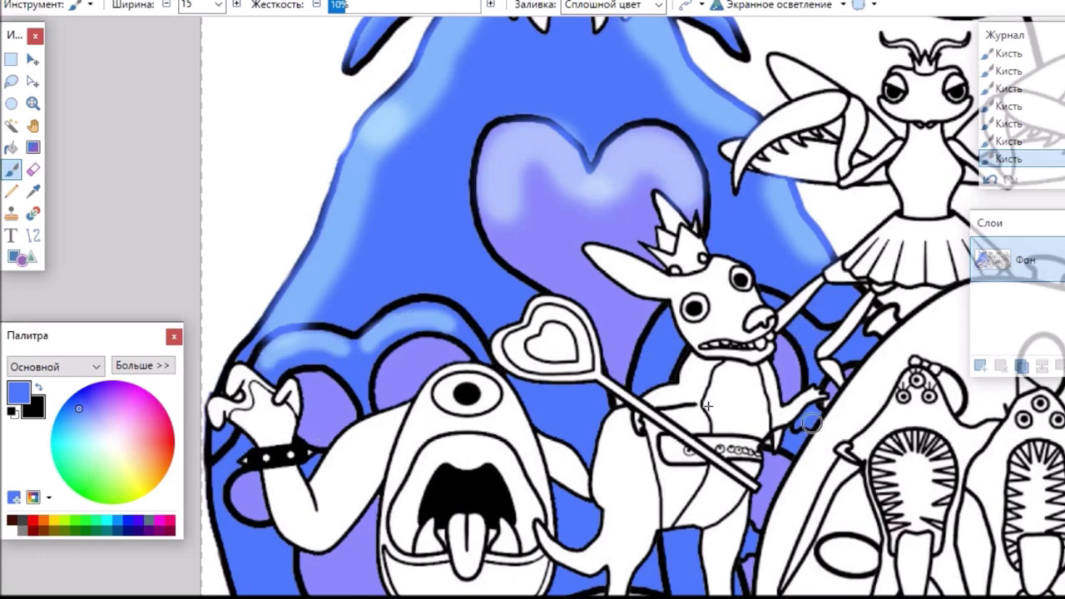
Choose red as the fill color and try to fill the one-eyed monster's body.
{"action": "scroll", "coordinate": [882, 300], "scroll_direction": "up", "scroll_amount": 3}
{"action": "scroll", "coordinate": [962, 179], "scroll_direction": "down", "scroll_amount": 5}
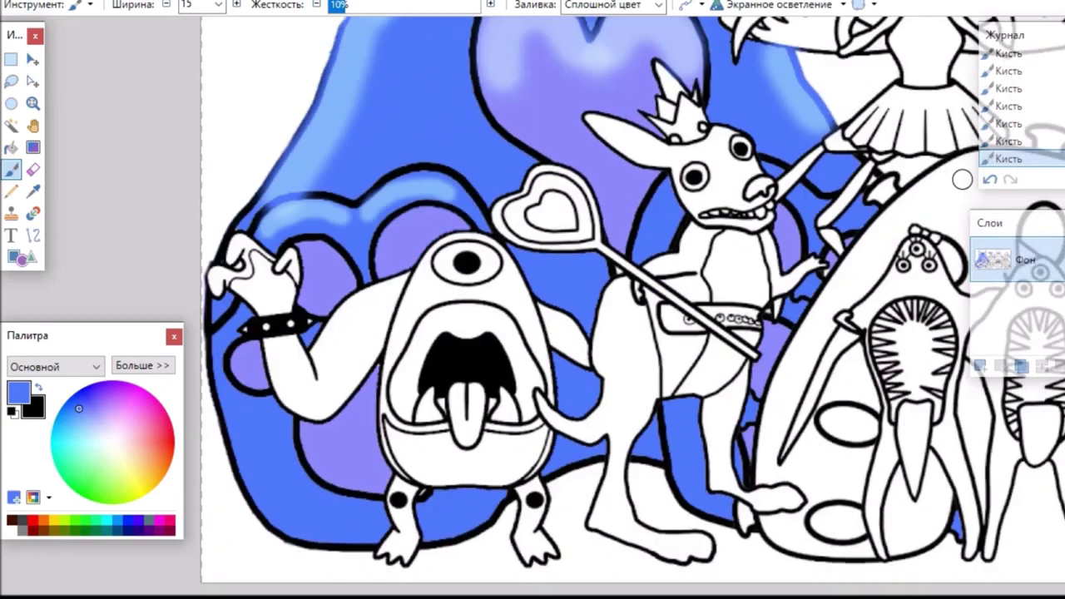
{"action": "scroll", "coordinate": [962, 179], "scroll_direction": "down", "scroll_amount": 3}
{"action": "left_click", "coordinate": [10, 147]}
{"action": "left_click", "coordinate": [164, 446]}
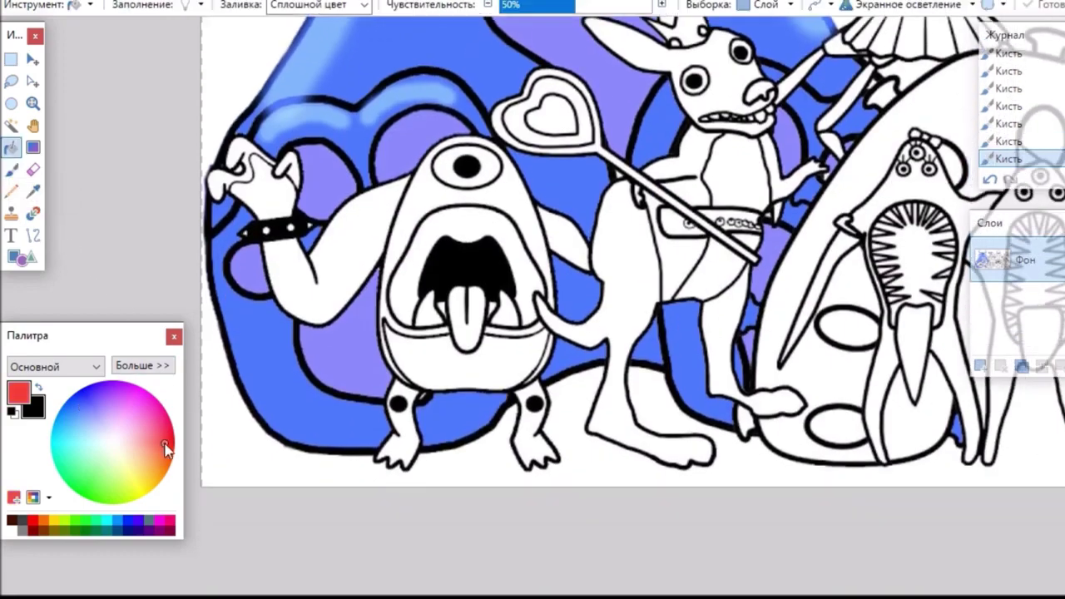
{"action": "left_click", "coordinate": [423, 196]}
{"action": "left_click", "coordinate": [412, 202]}
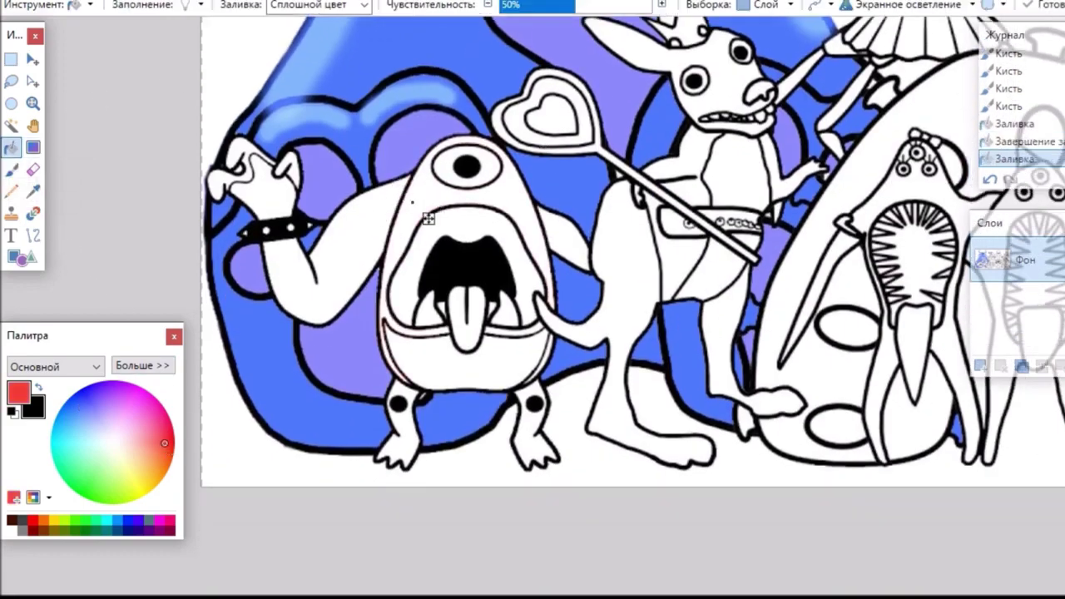
Set the fill blending to Normal (Нормальный) and fill the one-eyed monster's body, both arms, hand and fingers with red.
{"action": "left_click", "coordinate": [915, 5]}
{"action": "left_click", "coordinate": [915, 27]}
{"action": "left_click", "coordinate": [357, 241]}
{"action": "left_click", "coordinate": [254, 187]}
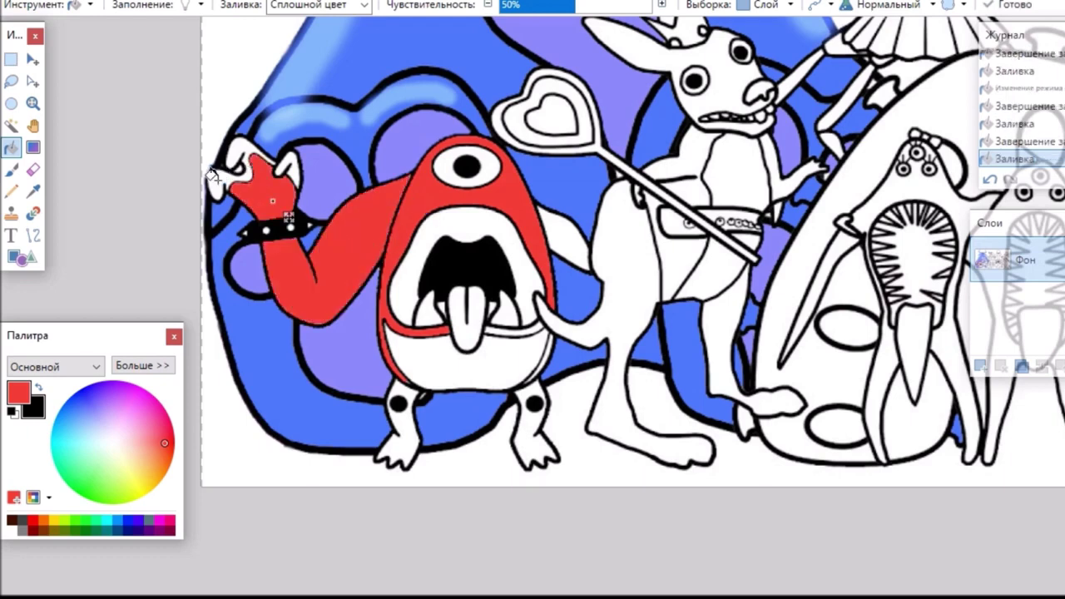
{"action": "left_click", "coordinate": [237, 154]}
{"action": "left_click", "coordinate": [285, 161]}
{"action": "left_click", "coordinate": [570, 241]}
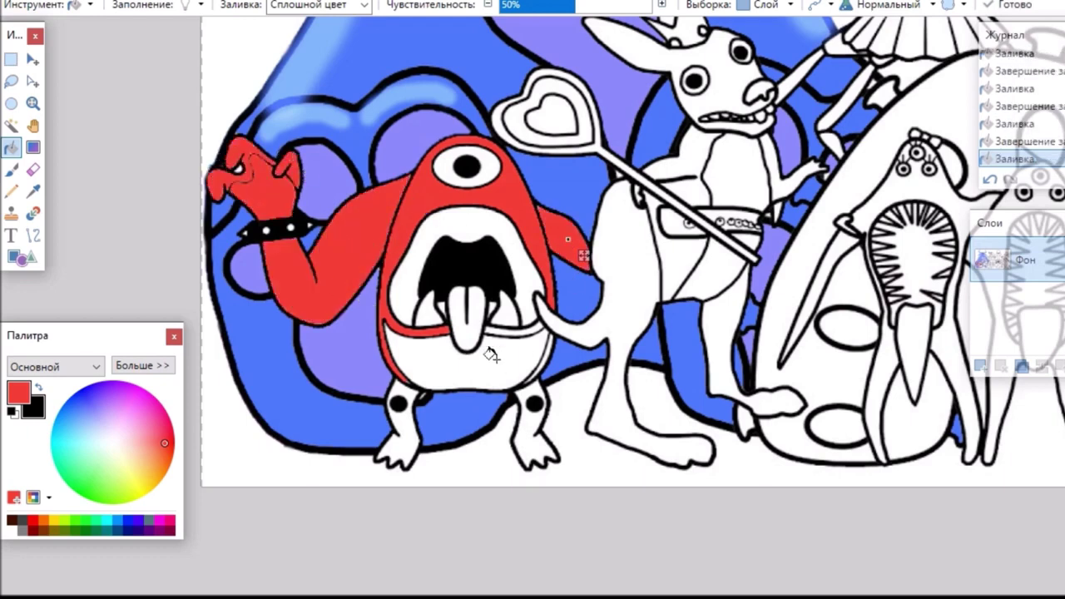
Fill the one-eyed monster's belly, both legs and the small gaps along the belly's edges with red.
{"action": "left_click", "coordinate": [498, 367]}
{"action": "left_click", "coordinate": [522, 427]}
{"action": "left_click", "coordinate": [399, 447]}
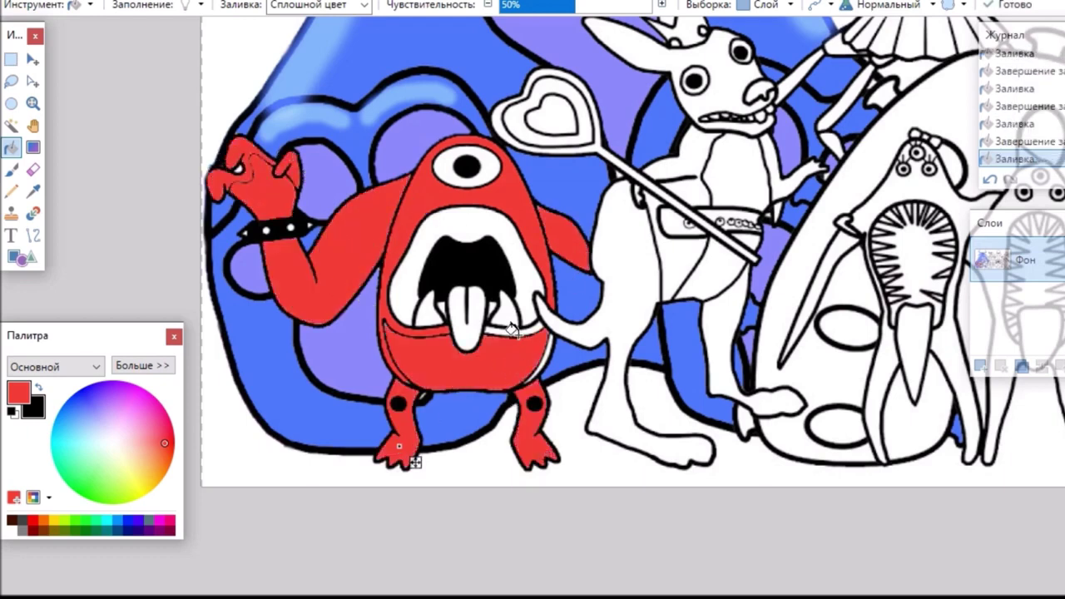
{"action": "left_click", "coordinate": [512, 332]}
{"action": "left_click", "coordinate": [534, 367]}
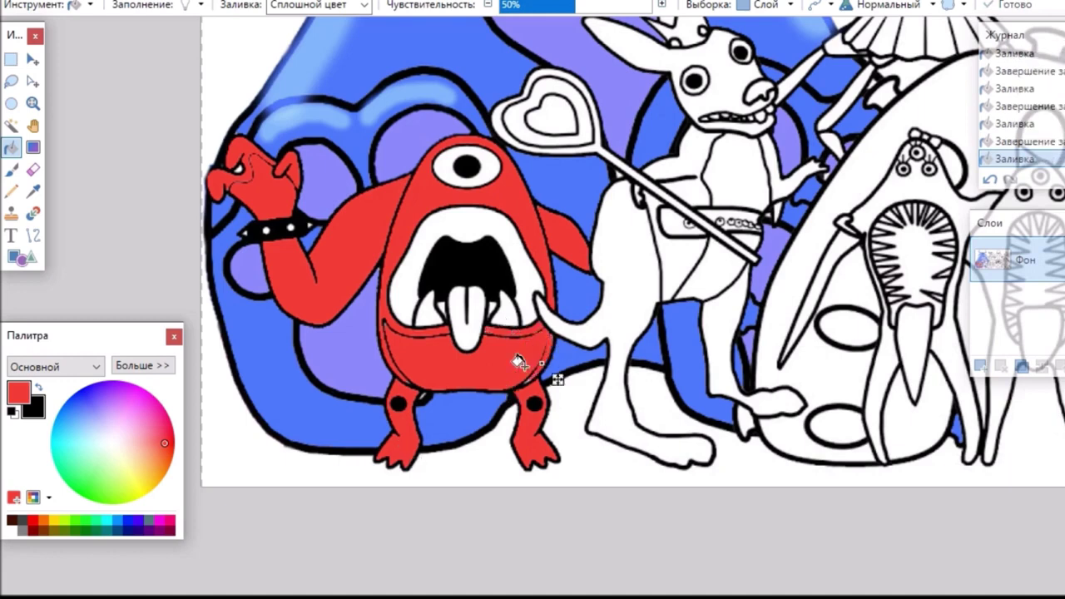
Choose a brighter red and fill the one-eyed monster's inner mouth and the gaps beside its tongue.
{"action": "left_click_drag", "start_coordinate": [173, 442], "coordinate": [177, 463]}
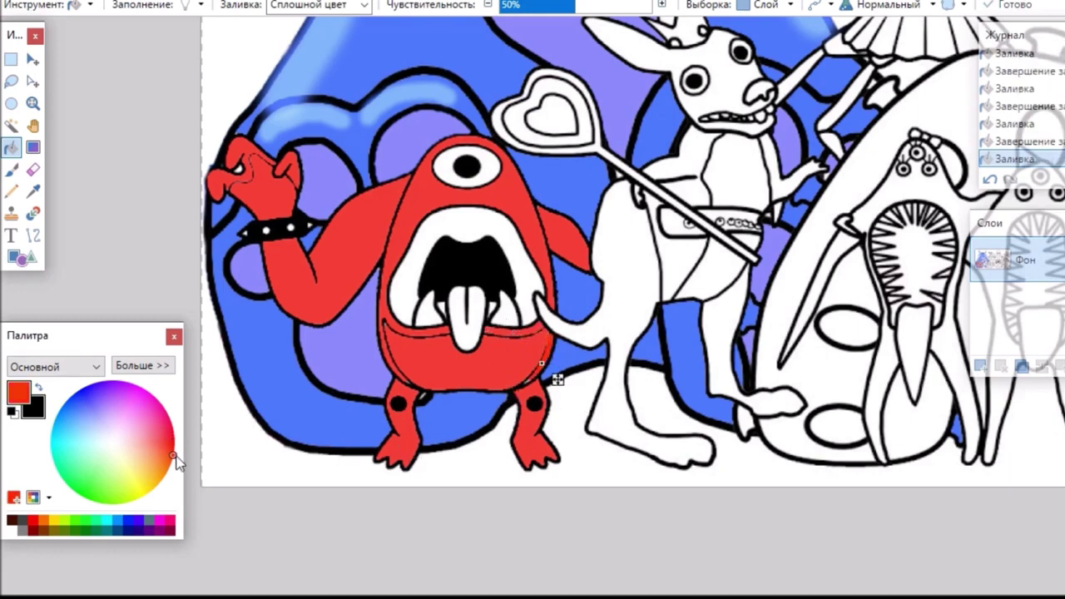
{"action": "left_click", "coordinate": [452, 244]}
{"action": "left_click", "coordinate": [432, 302]}
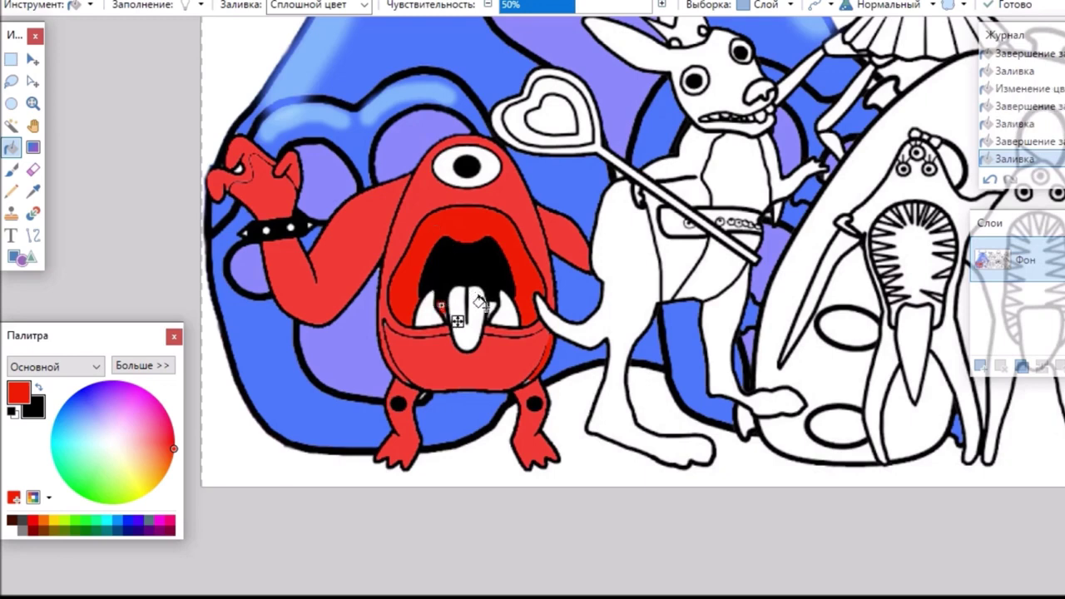
{"action": "left_click", "coordinate": [492, 306]}
Choose deep pink as the fill color and fill the one-eyed monster's tongue.
{"action": "left_click", "coordinate": [105, 523]}
{"action": "left_click", "coordinate": [171, 442]}
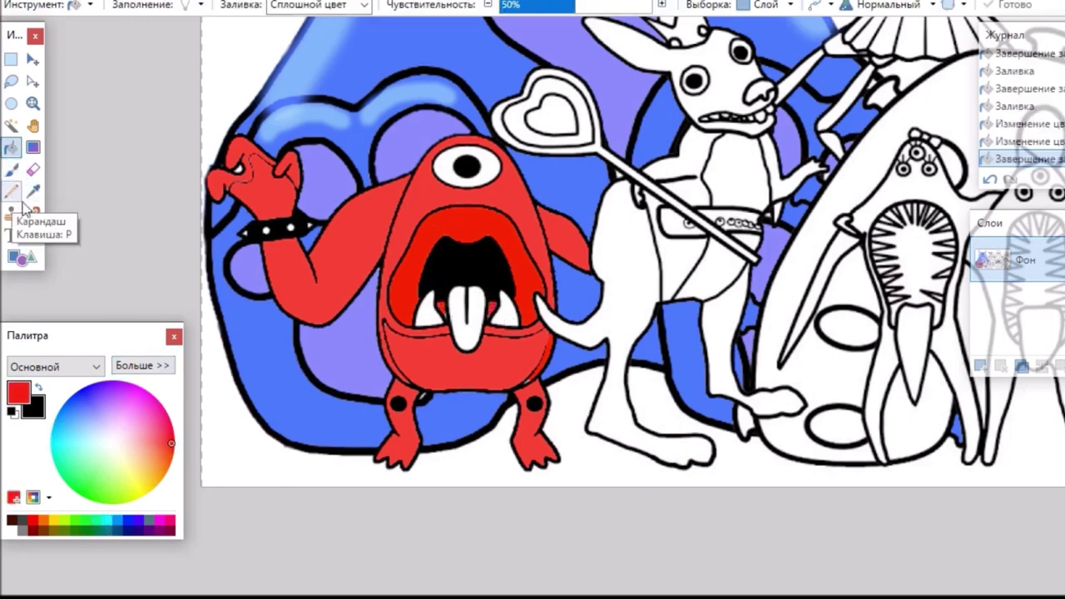
{"action": "left_click", "coordinate": [167, 415]}
{"action": "left_click", "coordinate": [456, 299]}
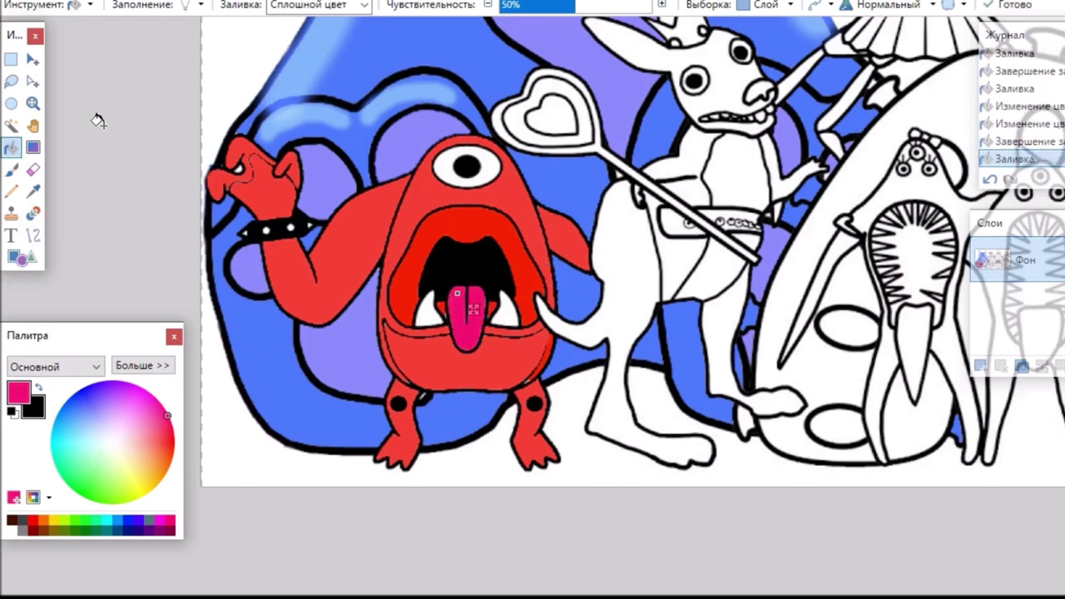
Set the brush blending to Darken (Замена темным) and paint magenta shading along the one-eyed monster's left body edge and both legs.
{"action": "left_click", "coordinate": [12, 170]}
{"action": "left_click", "coordinate": [804, 6]}
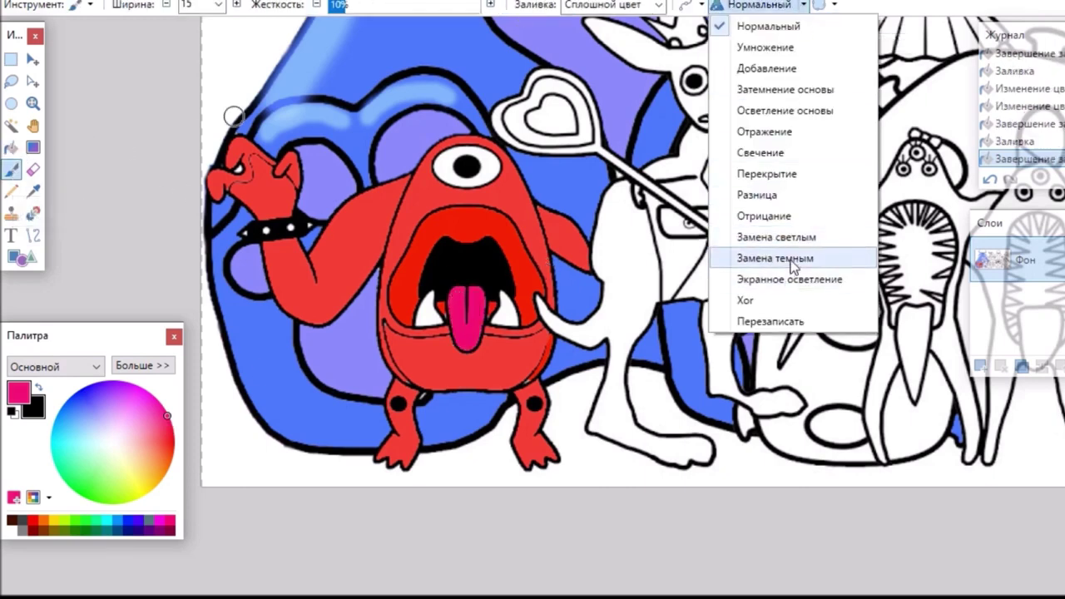
{"action": "left_click", "coordinate": [792, 254]}
{"action": "left_click_drag", "start_coordinate": [412, 209], "coordinate": [374, 337]}
{"action": "left_click", "coordinate": [223, 17]}
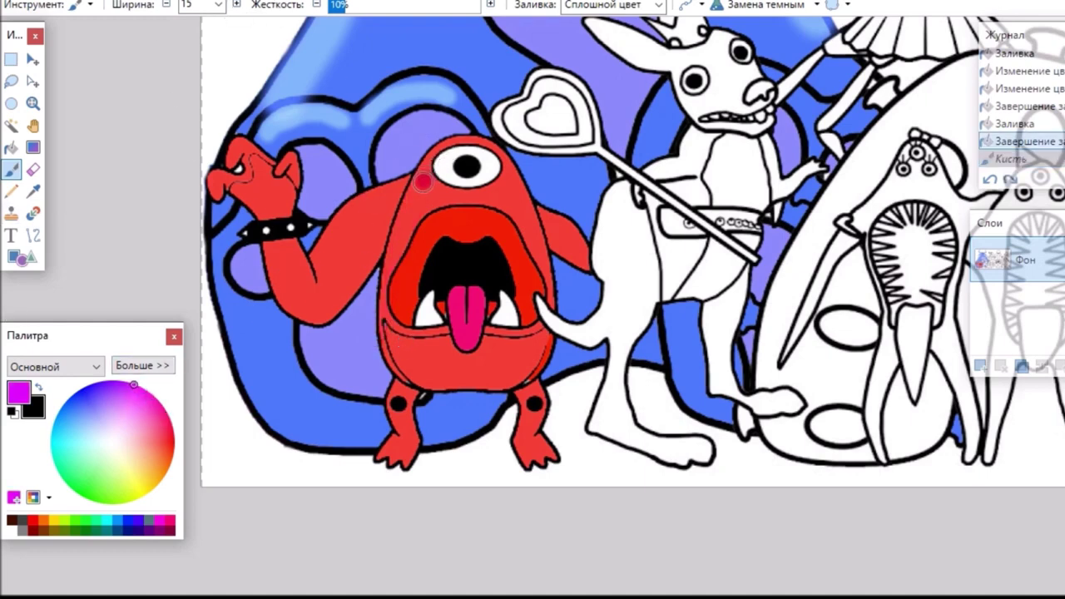
{"action": "mouse_move", "coordinate": [423, 181]}
{"action": "left_mouse_down"}
{"action": "mouse_move", "coordinate": [385, 308]}
{"action": "mouse_move", "coordinate": [395, 348]}
{"action": "mouse_move", "coordinate": [430, 381]}
{"action": "mouse_move", "coordinate": [402, 406]}
{"action": "mouse_move", "coordinate": [412, 453]}
{"action": "left_mouse_up"}
{"action": "left_click_drag", "start_coordinate": [530, 398], "coordinate": [528, 466]}
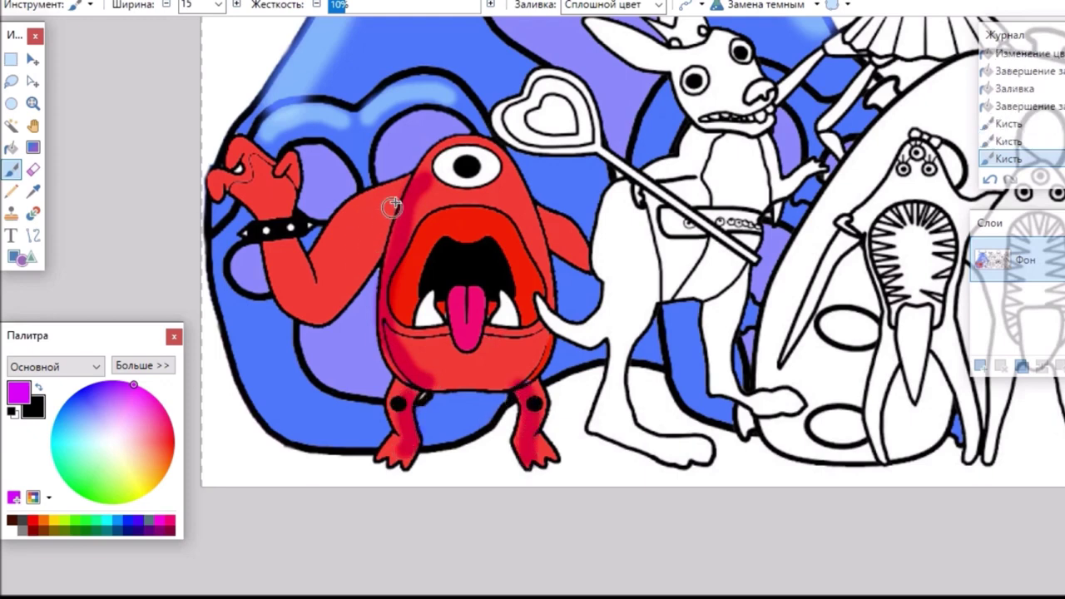
Paint magenta shading along the one-eyed monster's arms, hand, inner mouth and teeth.
{"action": "mouse_move", "coordinate": [392, 205]}
{"action": "left_mouse_down"}
{"action": "mouse_move", "coordinate": [319, 312]}
{"action": "mouse_move", "coordinate": [301, 309]}
{"action": "mouse_move", "coordinate": [280, 250]}
{"action": "left_mouse_up"}
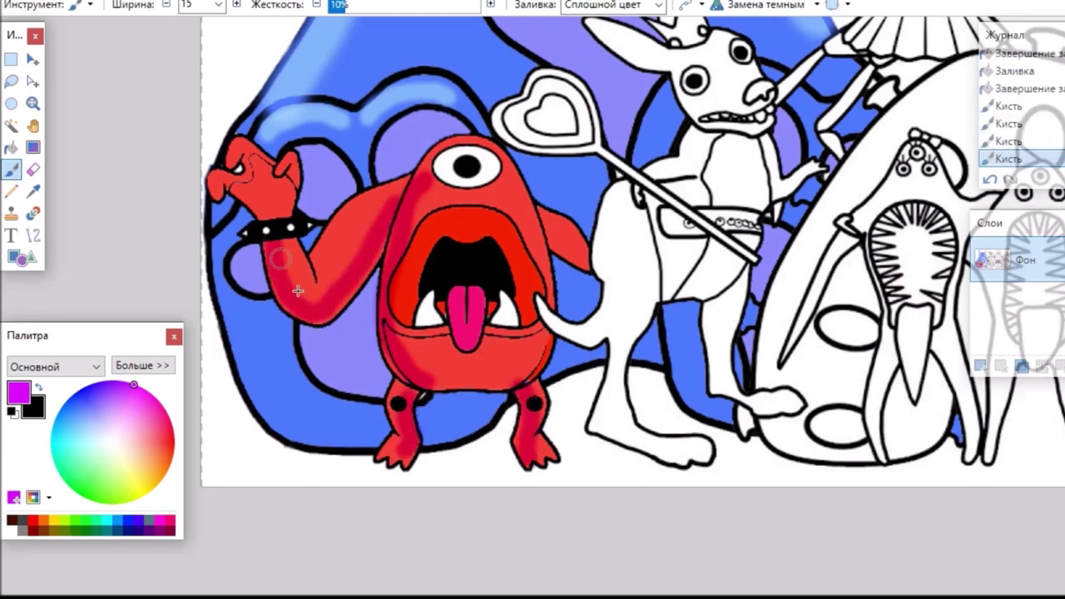
{"action": "mouse_move", "coordinate": [511, 231]}
{"action": "left_mouse_down"}
{"action": "mouse_move", "coordinate": [539, 270]}
{"action": "mouse_move", "coordinate": [545, 306]}
{"action": "left_mouse_up"}
{"action": "left_click_drag", "start_coordinate": [585, 265], "coordinate": [591, 264]}
{"action": "mouse_move", "coordinate": [411, 258]}
{"action": "left_mouse_down"}
{"action": "mouse_move", "coordinate": [404, 305]}
{"action": "mouse_move", "coordinate": [441, 236]}
{"action": "mouse_move", "coordinate": [471, 237]}
{"action": "left_mouse_up"}
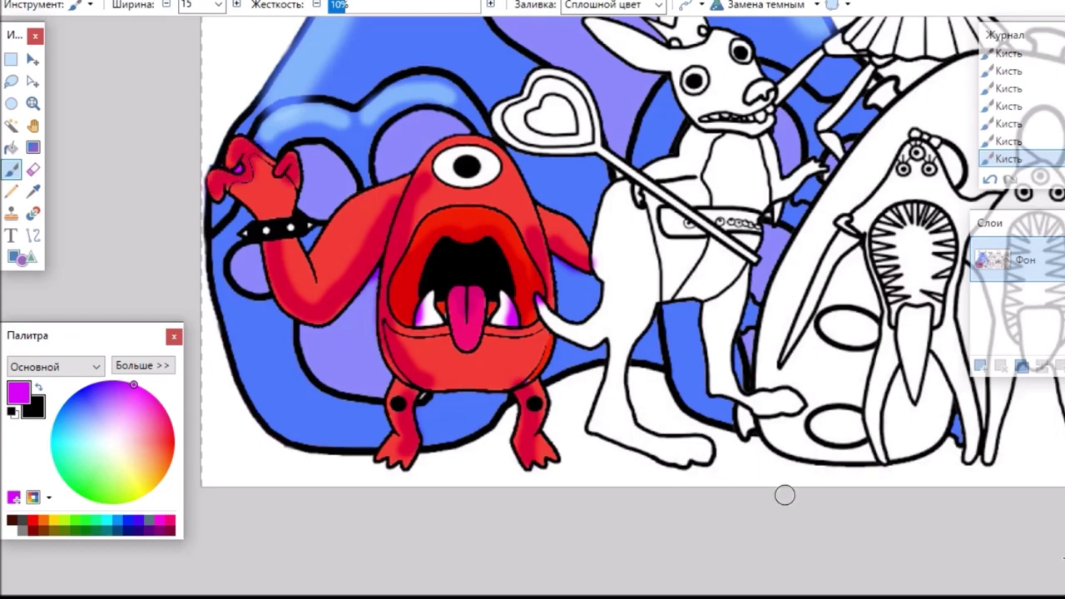
Set the fill blending to Normal (Нормальный) and fill the kangaroo's heart staff, including its handle, with magenta.
{"action": "scroll", "coordinate": [632, 251], "scroll_direction": "right", "scroll_amount": 3}
{"action": "scroll", "coordinate": [565, 80], "scroll_direction": "up", "scroll_amount": 3}
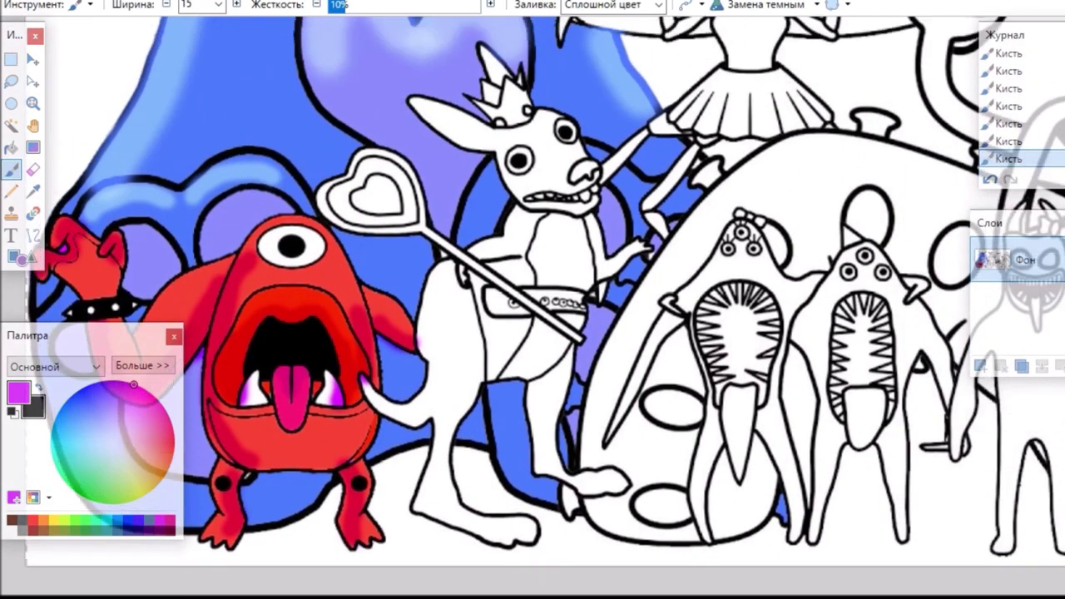
{"action": "key", "text": "f"}
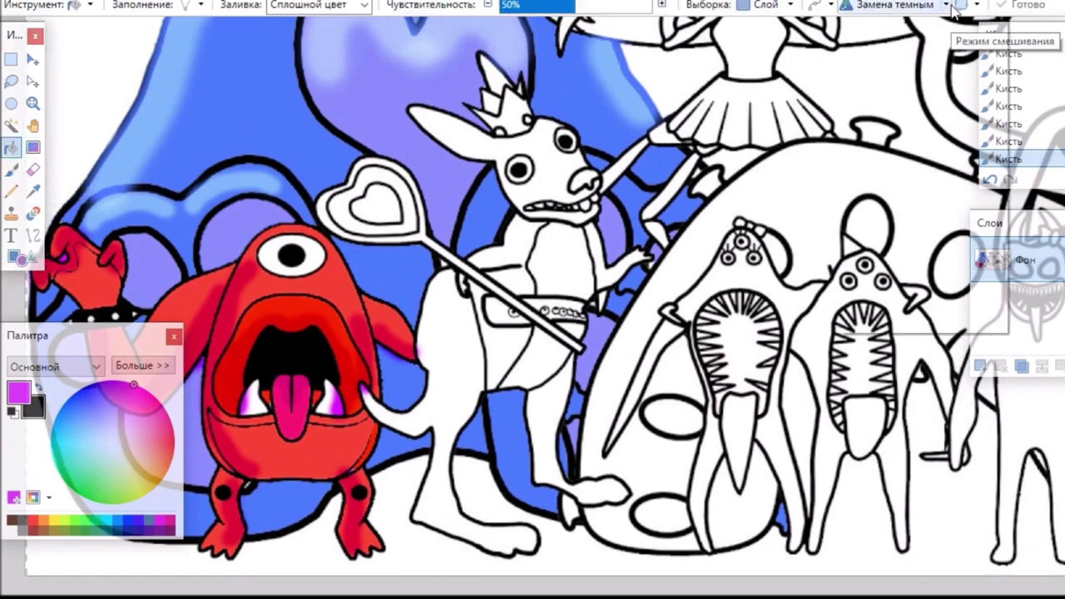
{"action": "left_click", "coordinate": [895, 5]}
{"action": "left_click", "coordinate": [889, 24]}
{"action": "left_click", "coordinate": [380, 206]}
{"action": "left_click", "coordinate": [343, 193]}
{"action": "left_click", "coordinate": [466, 273]}
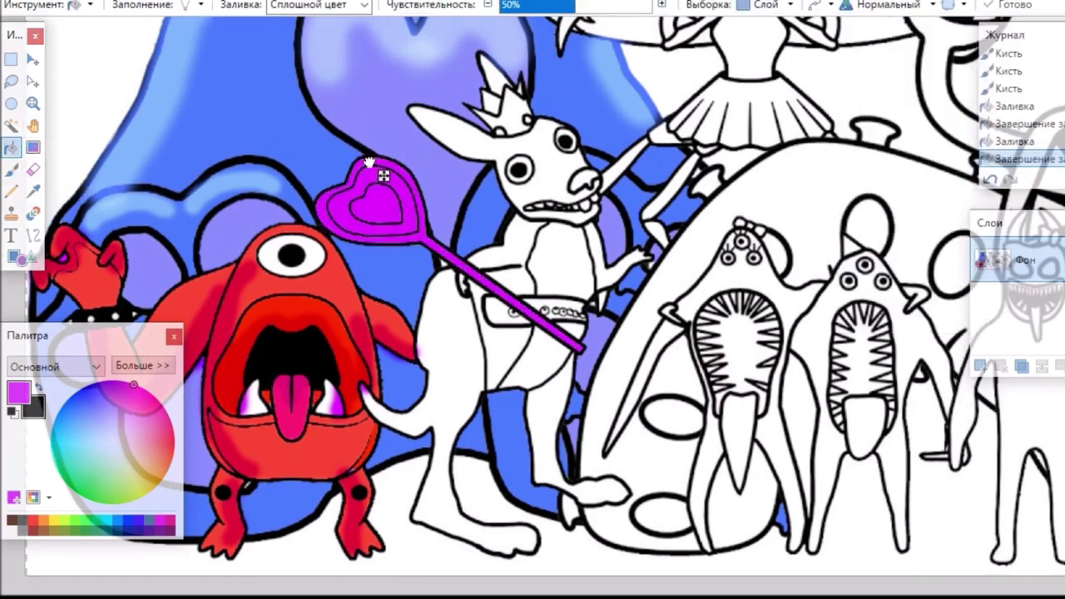
Fill the staff's outer heart border and handle with hot pink, and the kangaroo's crown with yellow.
{"action": "left_click", "coordinate": [33, 169]}
{"action": "left_click", "coordinate": [12, 149]}
{"action": "left_click", "coordinate": [161, 405]}
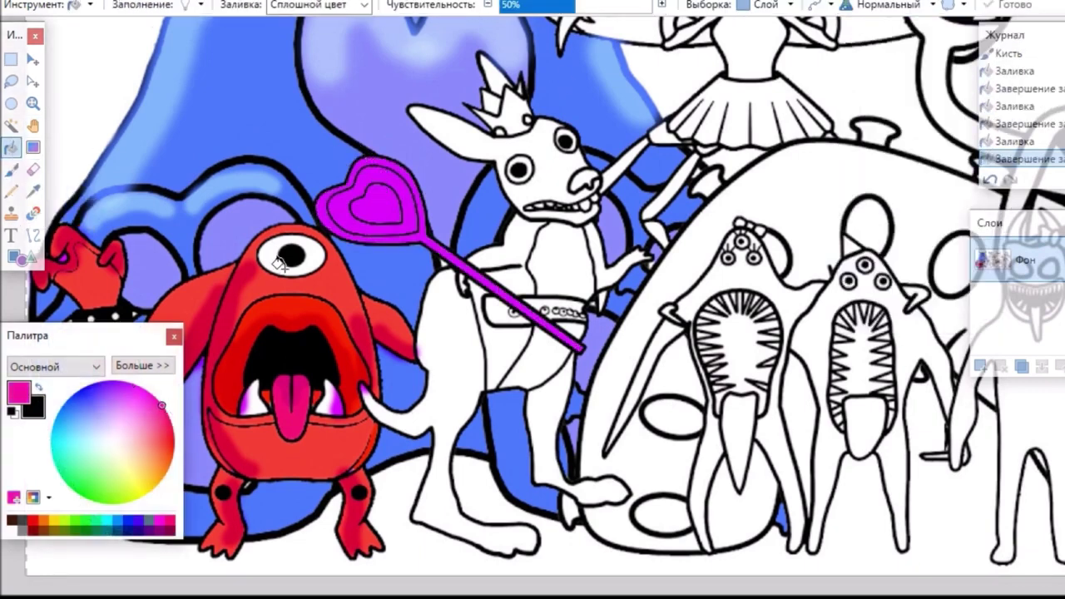
{"action": "left_click", "coordinate": [320, 199]}
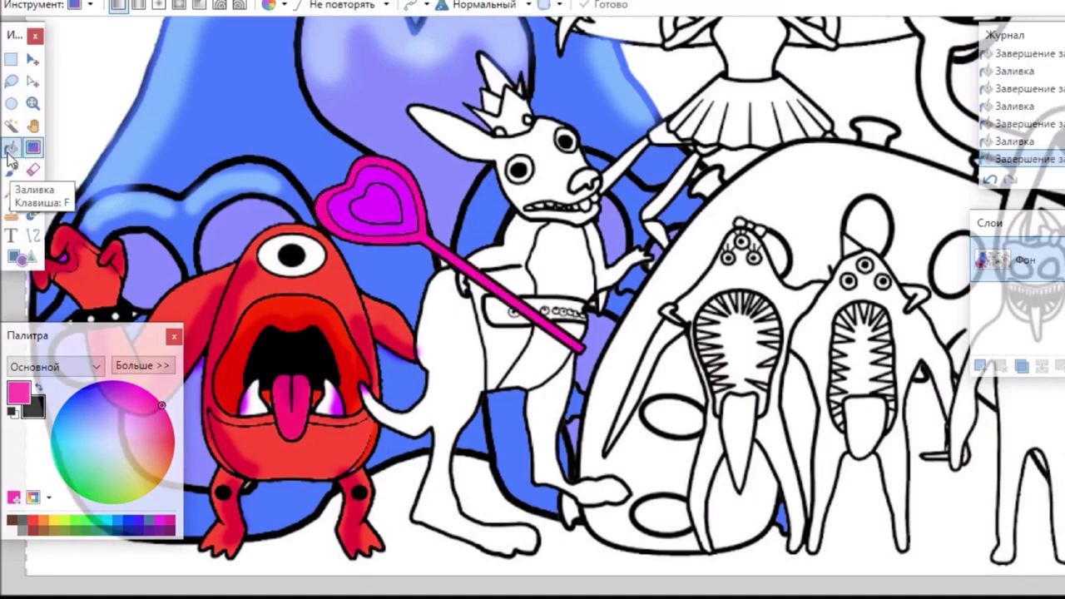
{"action": "left_click", "coordinate": [148, 493]}
{"action": "left_click", "coordinate": [493, 100]}
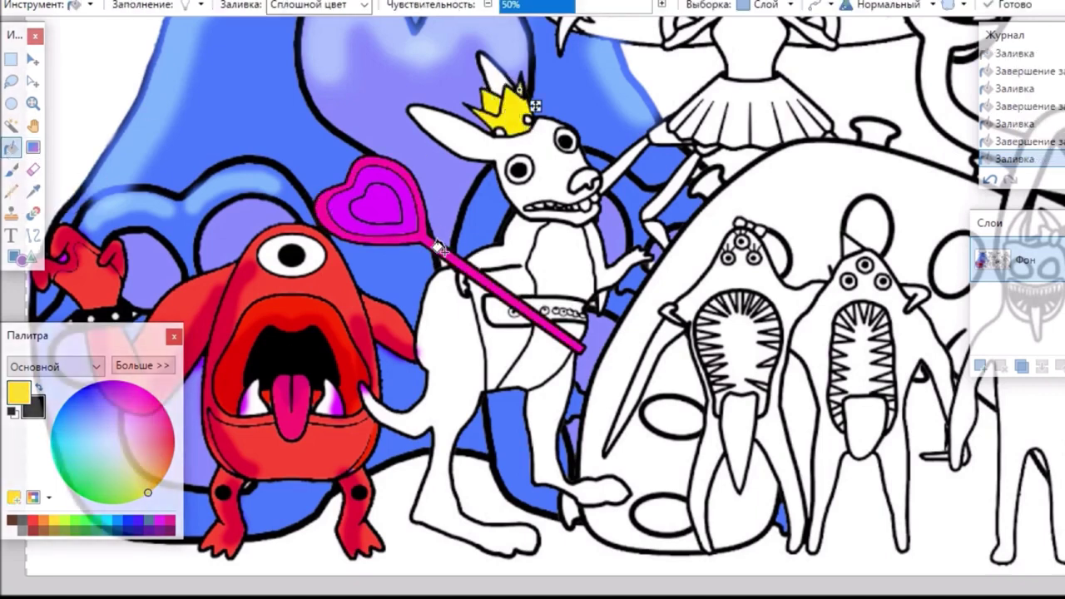
Choose blue-violet and fill the kangaroo's head, ears, arms, torso, tail, legs and feet.
{"action": "left_click", "coordinate": [96, 384]}
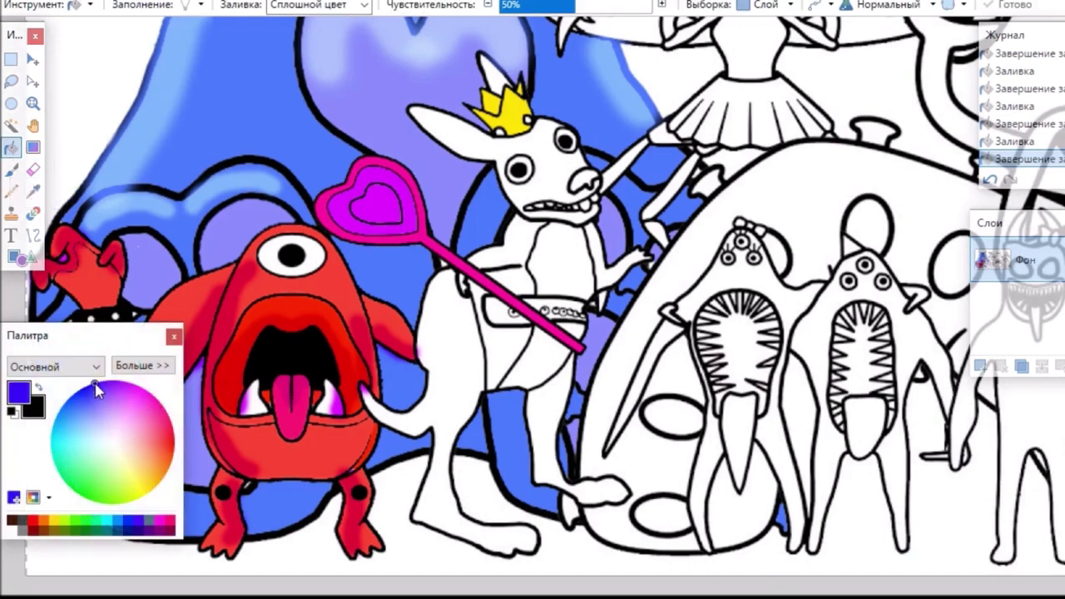
{"action": "left_click", "coordinate": [509, 250]}
{"action": "left_click", "coordinate": [450, 133]}
{"action": "left_click", "coordinate": [497, 76]}
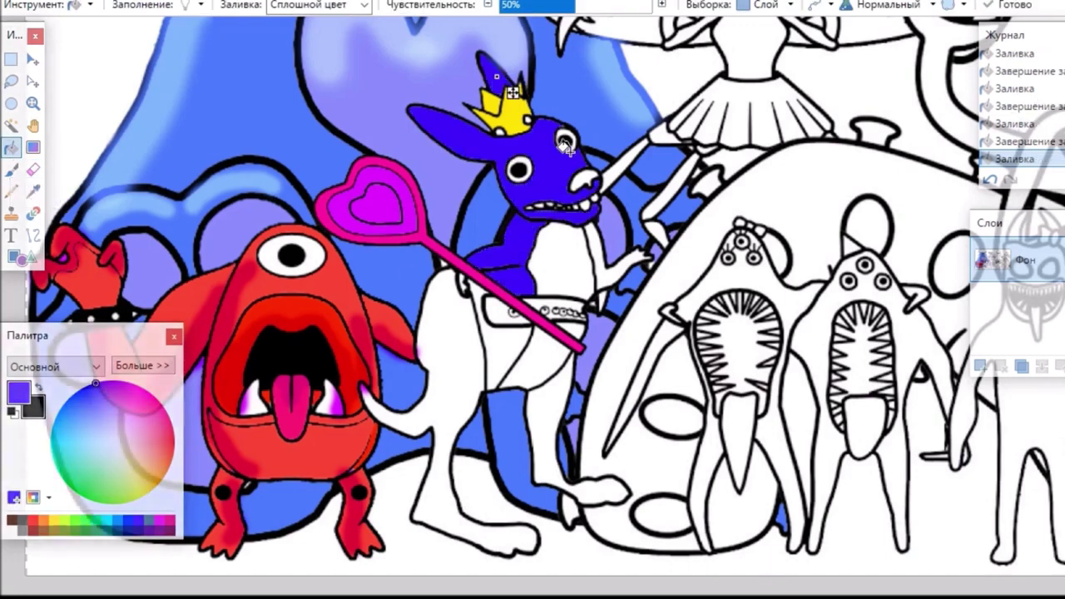
{"action": "left_click", "coordinate": [625, 157]}
{"action": "left_click", "coordinate": [602, 257]}
{"action": "left_click", "coordinate": [502, 348]}
{"action": "left_click", "coordinate": [461, 345]}
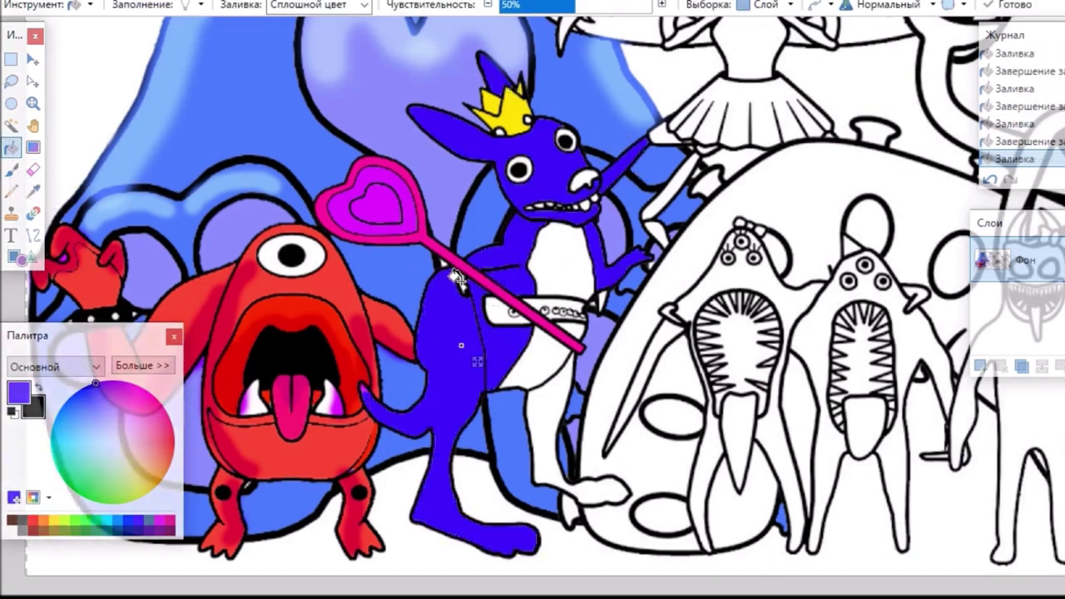
{"action": "left_click", "coordinate": [551, 407]}
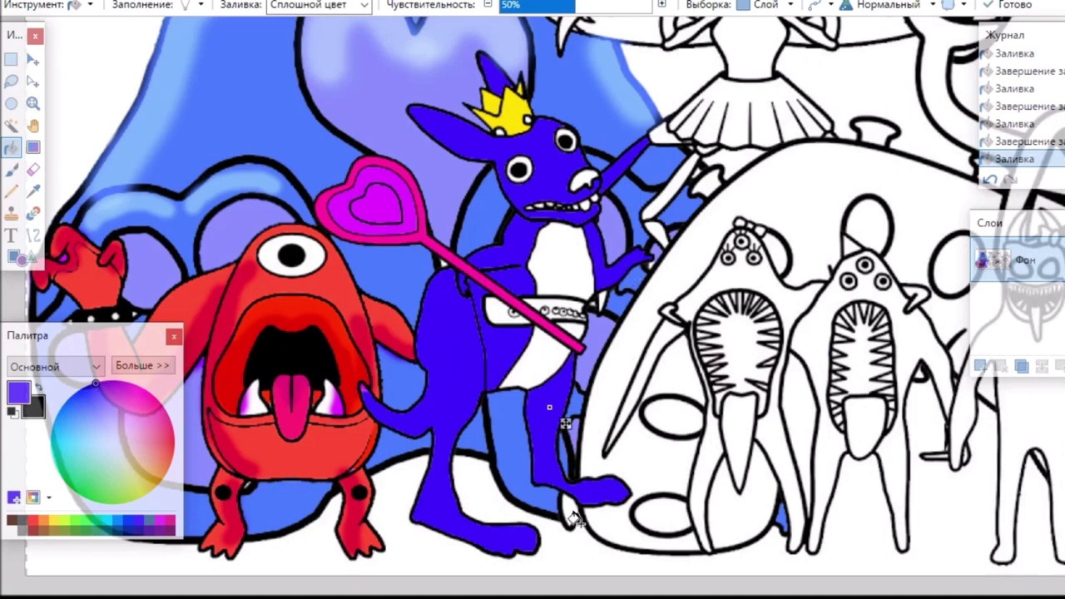
{"action": "left_click", "coordinate": [571, 511]}
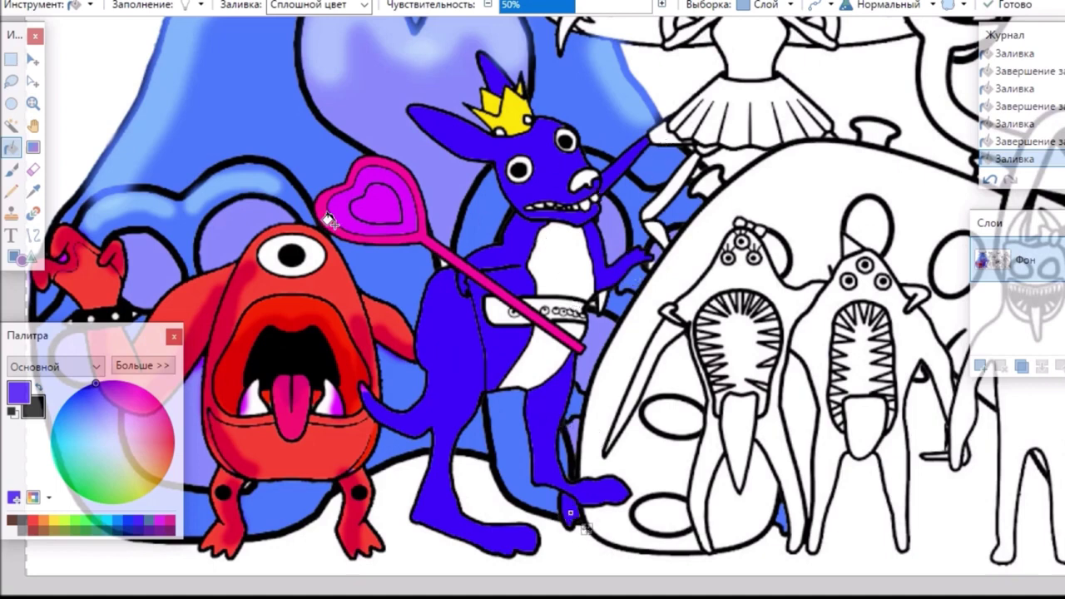
Choose navy blue and fill the kangaroo's nose, chest, lower belly and pouch.
{"action": "left_click", "coordinate": [33, 147]}
{"action": "left_click", "coordinate": [11, 147]}
{"action": "left_click", "coordinate": [139, 530]}
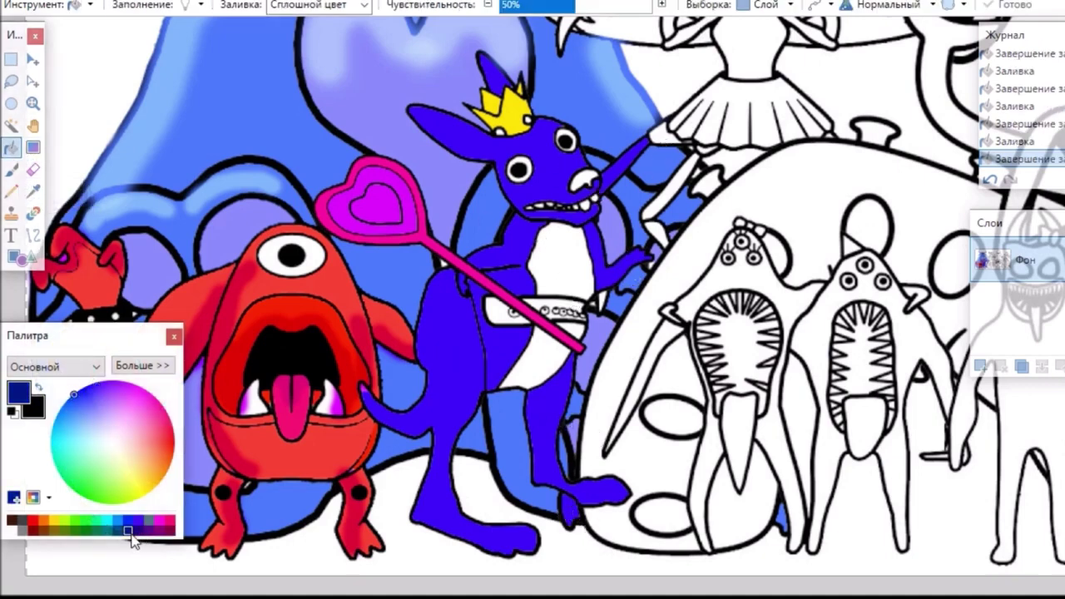
{"action": "left_click", "coordinate": [582, 179]}
{"action": "left_click", "coordinate": [559, 258]}
{"action": "left_click", "coordinate": [536, 358]}
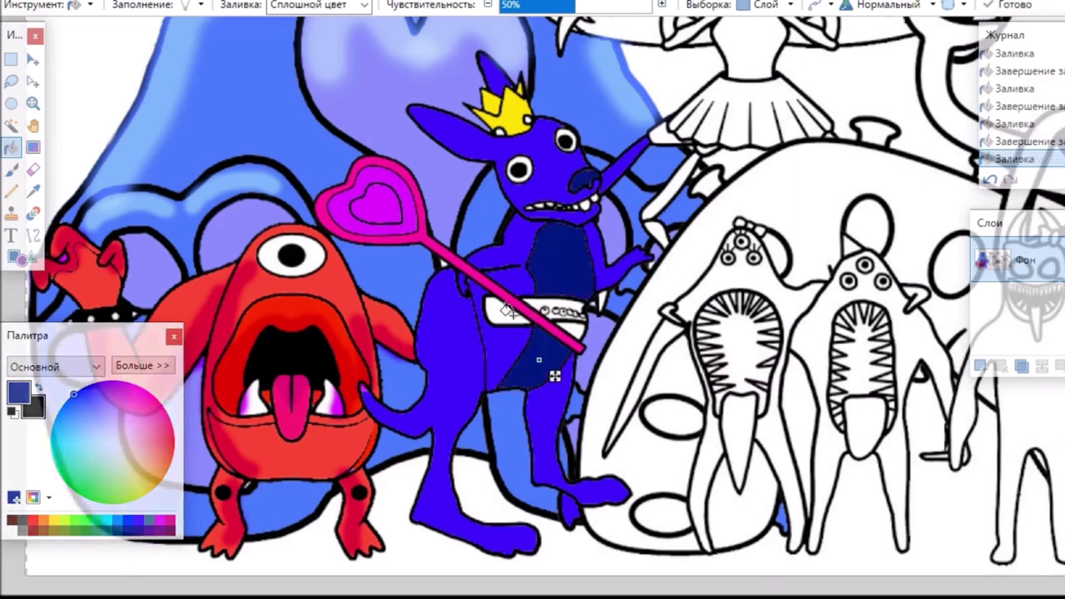
{"action": "left_click", "coordinate": [499, 309]}
{"action": "left_click", "coordinate": [566, 315]}
{"action": "left_click", "coordinate": [574, 329]}
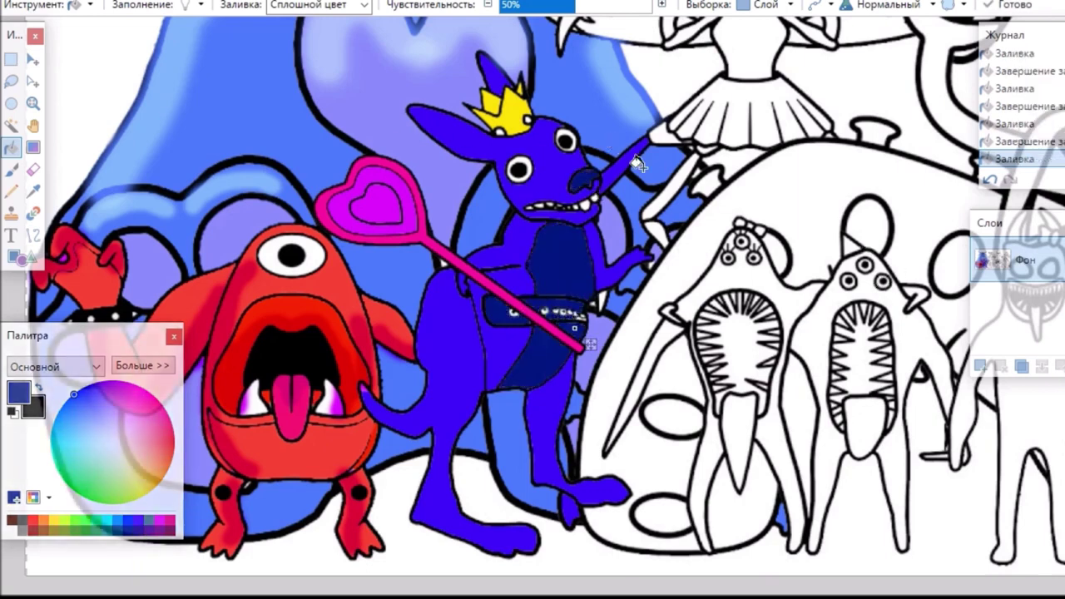
Fill the winged insect monster's legs and skirt and the small gap beside the kangaroo's pouch with navy blue.
{"action": "left_click", "coordinate": [661, 133]}
{"action": "left_click", "coordinate": [632, 153]}
{"action": "left_click", "coordinate": [686, 172]}
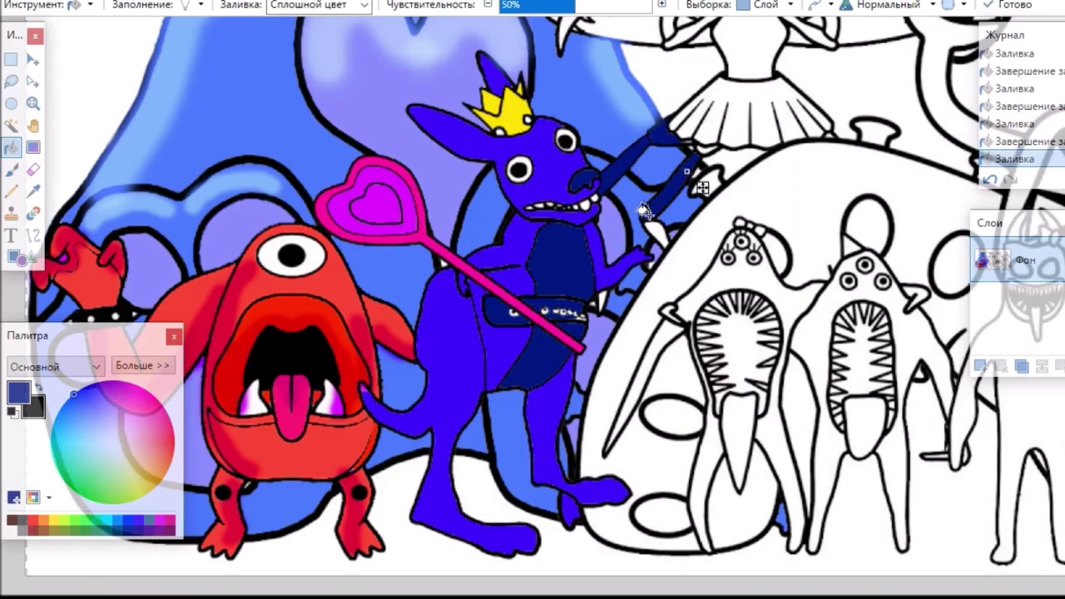
{"action": "left_click", "coordinate": [657, 226]}
{"action": "left_click", "coordinate": [713, 108]}
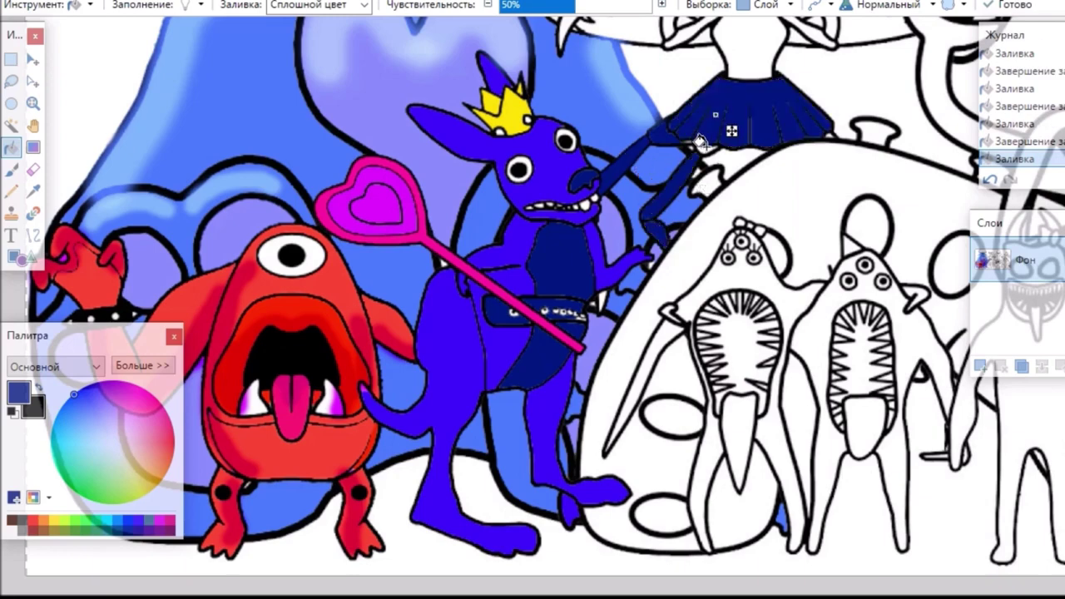
{"action": "left_click", "coordinate": [598, 293]}
Fill the insect monster's torso and its left-hand wings and clawed arm with navy blue.
{"action": "scroll", "coordinate": [533, 300], "scroll_direction": "right", "scroll_amount": 3}
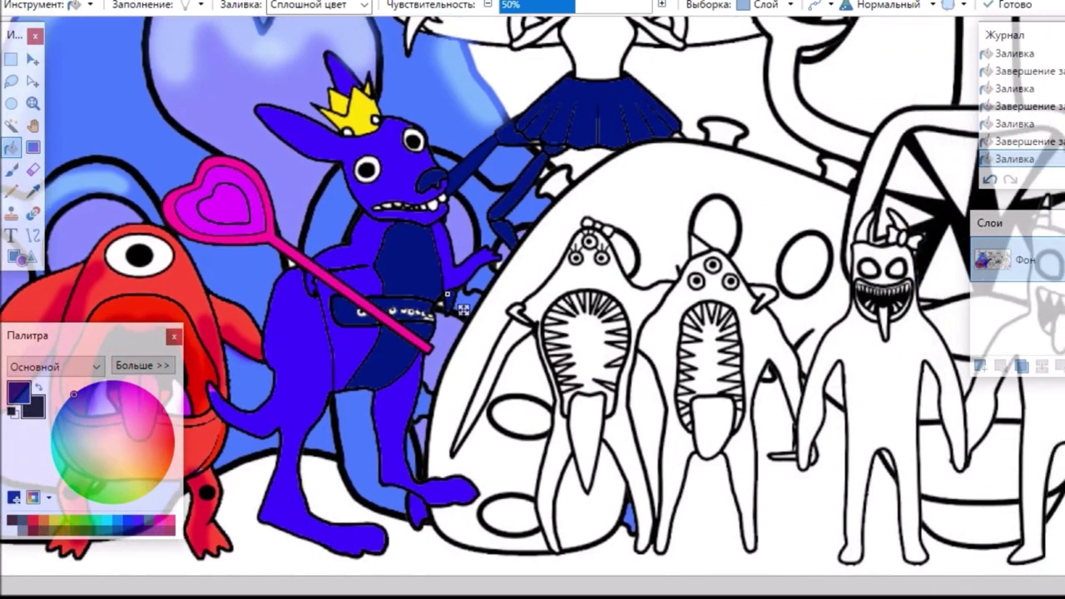
{"action": "scroll", "coordinate": [533, 299], "scroll_direction": "up", "scroll_amount": 1}
{"action": "scroll", "coordinate": [462, 356], "scroll_direction": "up", "scroll_amount": 4}
{"action": "left_click", "coordinate": [583, 249]}
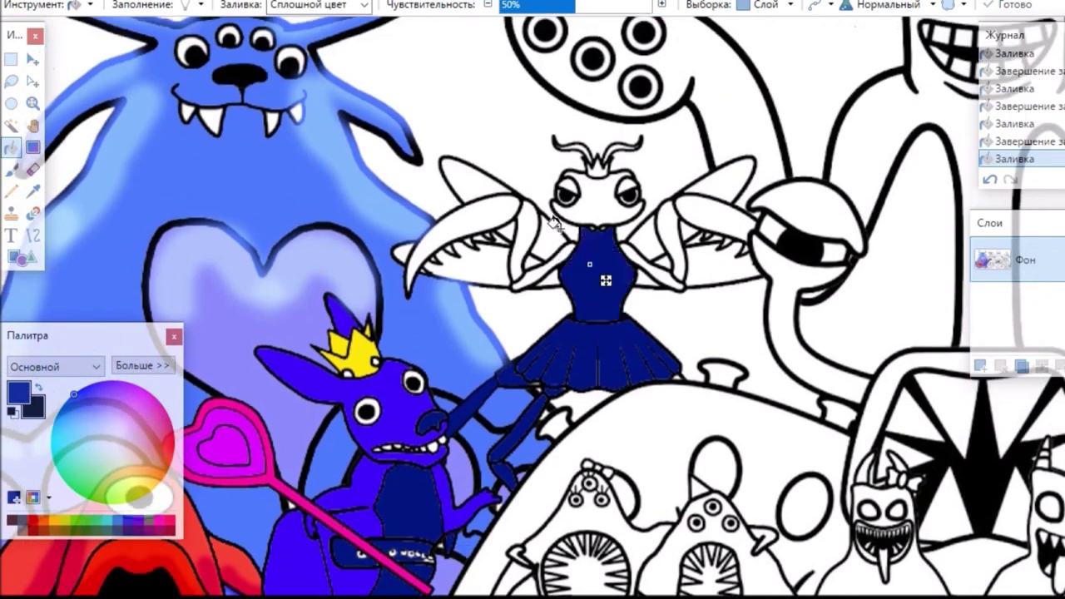
{"action": "left_click", "coordinate": [470, 185]}
{"action": "left_click", "coordinate": [476, 214]}
{"action": "left_click", "coordinate": [469, 266]}
{"action": "left_click", "coordinate": [402, 248]}
{"action": "left_click", "coordinate": [527, 225]}
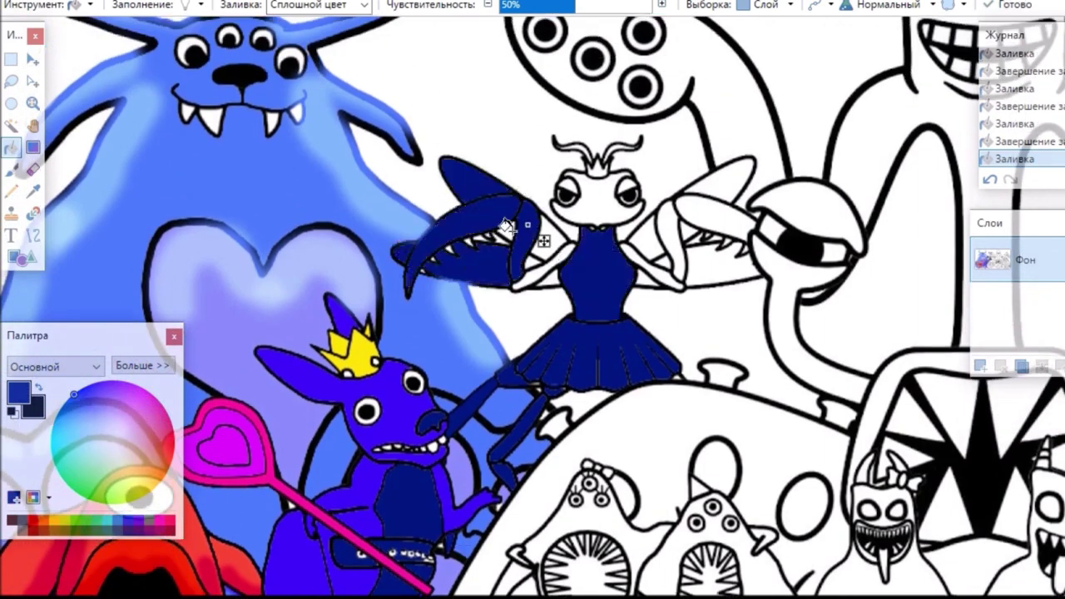
{"action": "left_click", "coordinate": [533, 273]}
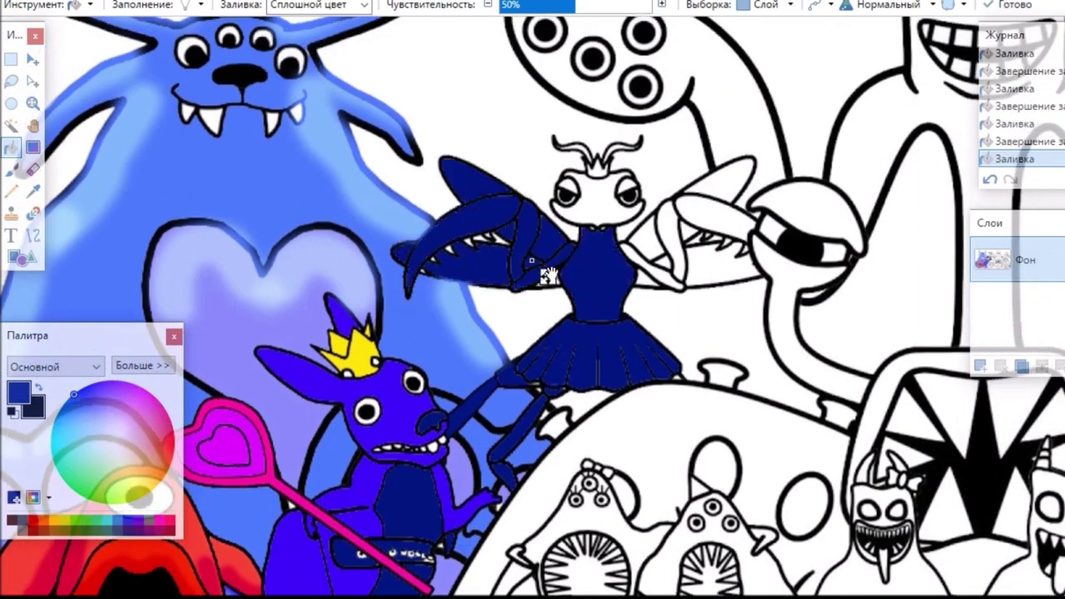
Fill the insect monster's head, both antennae and its right-hand wing and clawed arm with navy blue.
{"action": "left_click", "coordinate": [597, 202]}
{"action": "left_click", "coordinate": [645, 235]}
{"action": "left_click", "coordinate": [616, 143]}
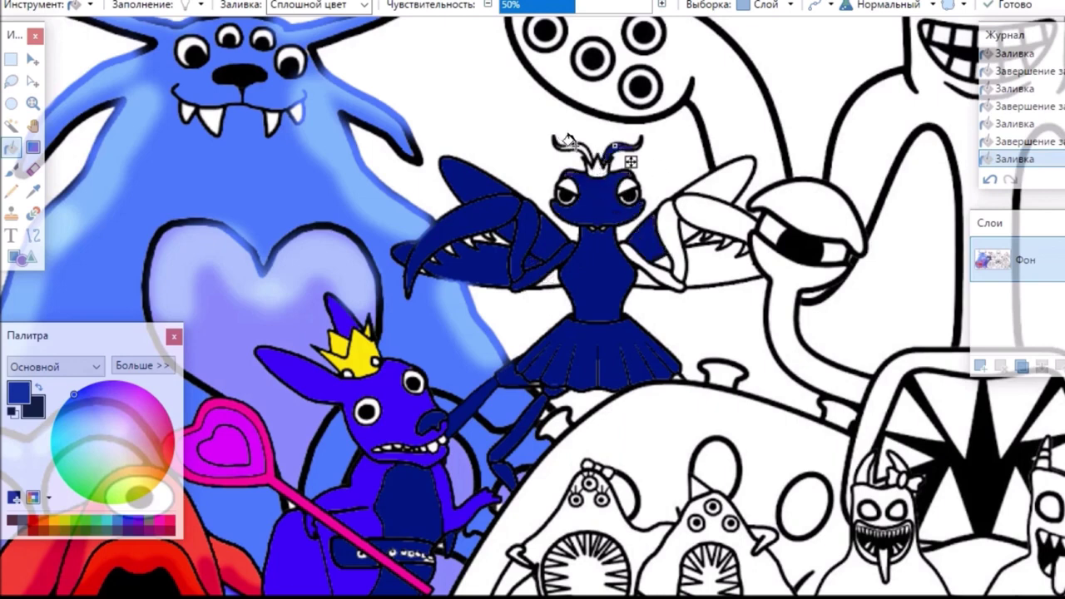
{"action": "left_click", "coordinate": [571, 143]}
{"action": "left_click", "coordinate": [715, 177]}
{"action": "left_click", "coordinate": [707, 218]}
{"action": "left_click", "coordinate": [670, 242]}
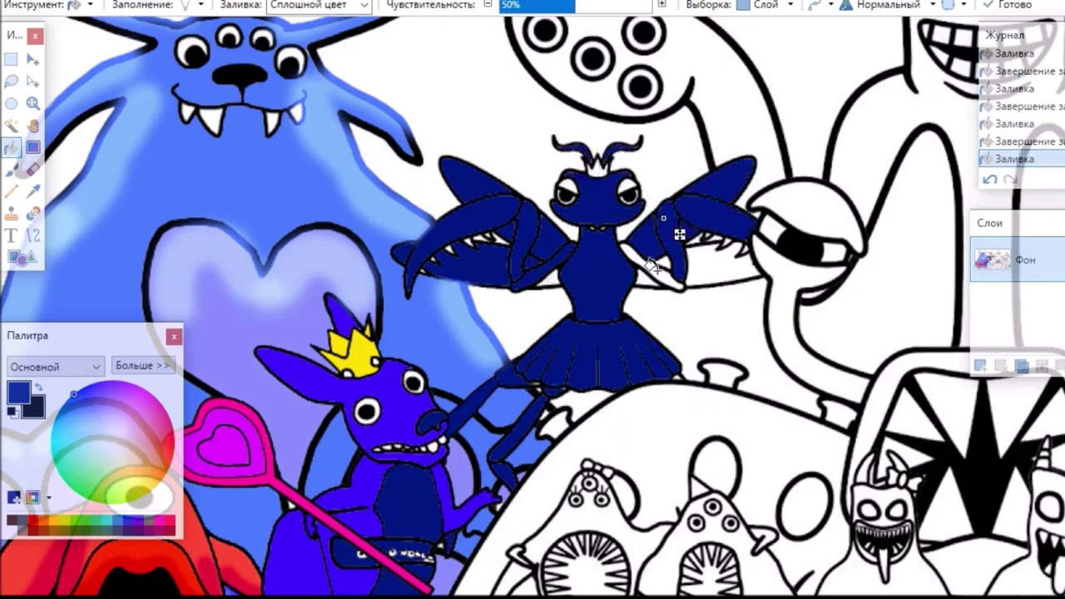
{"action": "left_click", "coordinate": [656, 270]}
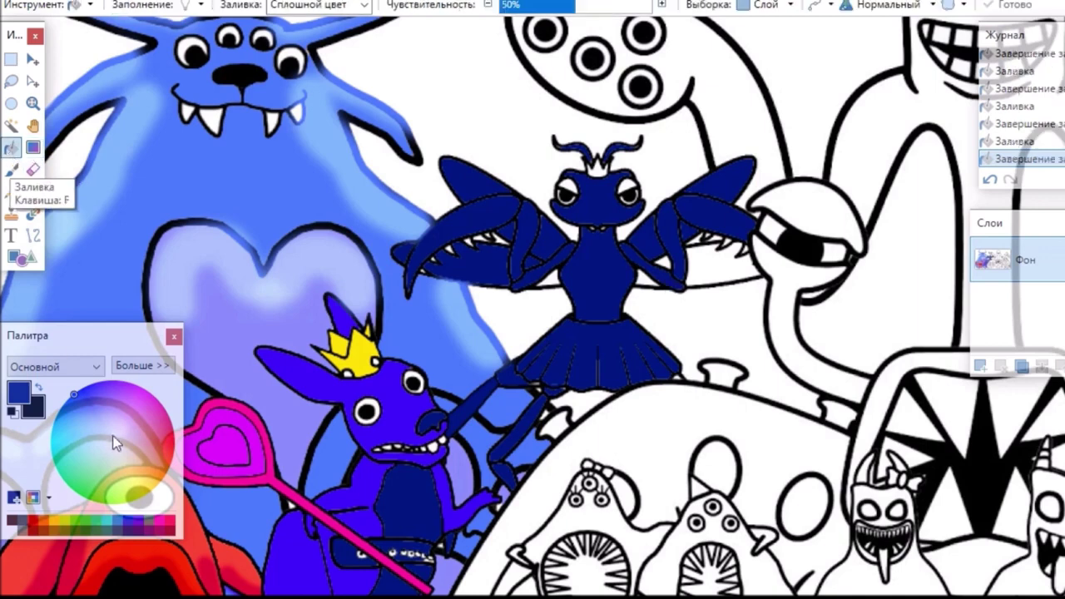
Fill the insect monster's crown with yellow and both of its eyelids with light turquoise.
{"action": "left_click", "coordinate": [143, 495]}
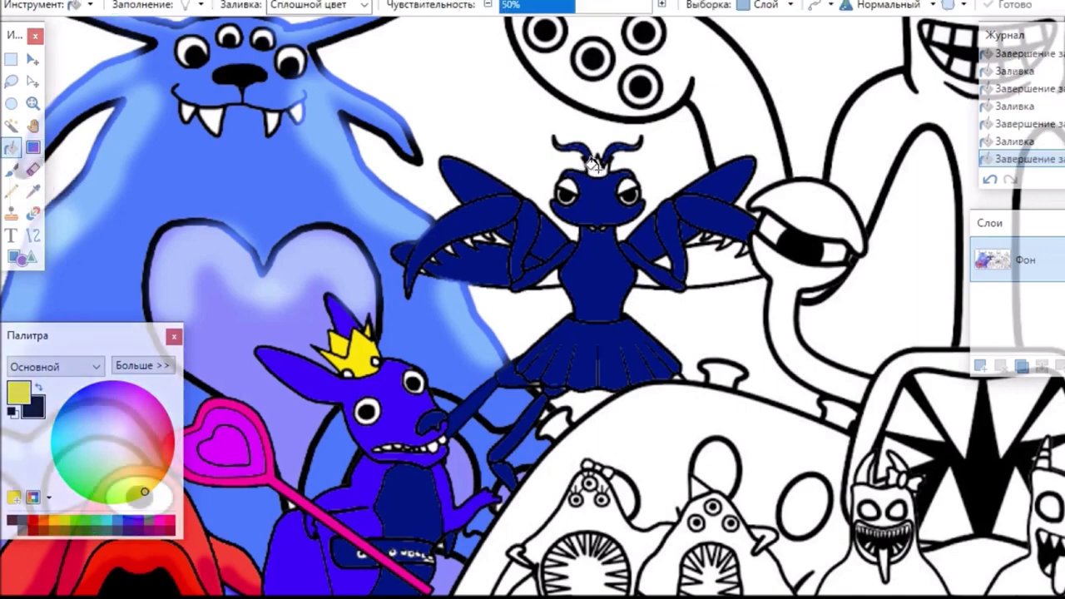
{"action": "left_click", "coordinate": [32, 149]}
{"action": "left_click", "coordinate": [11, 149]}
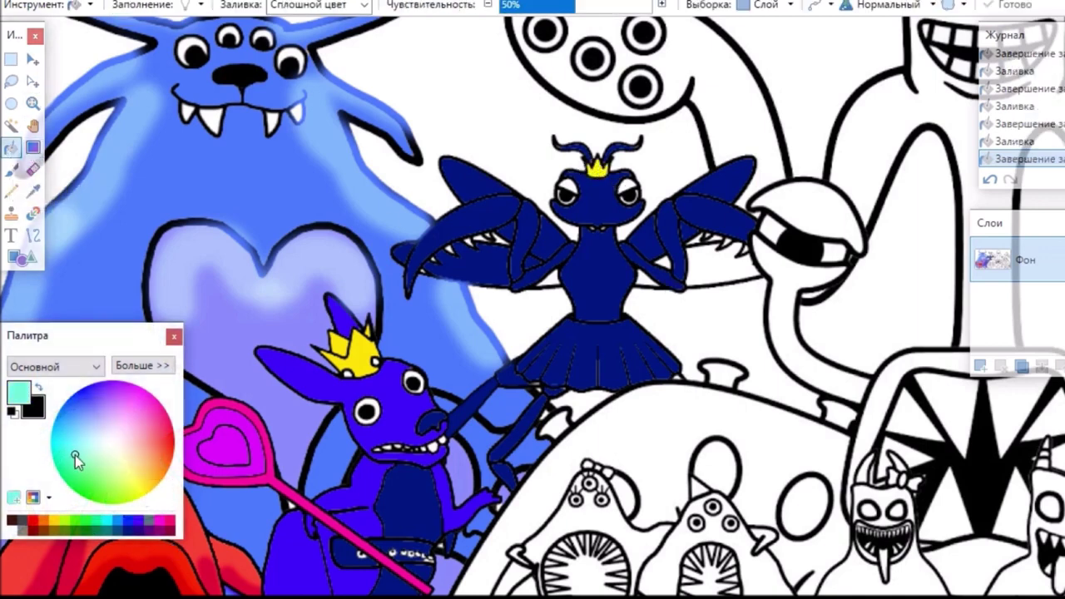
{"action": "left_click", "coordinate": [567, 185]}
{"action": "left_click", "coordinate": [625, 185]}
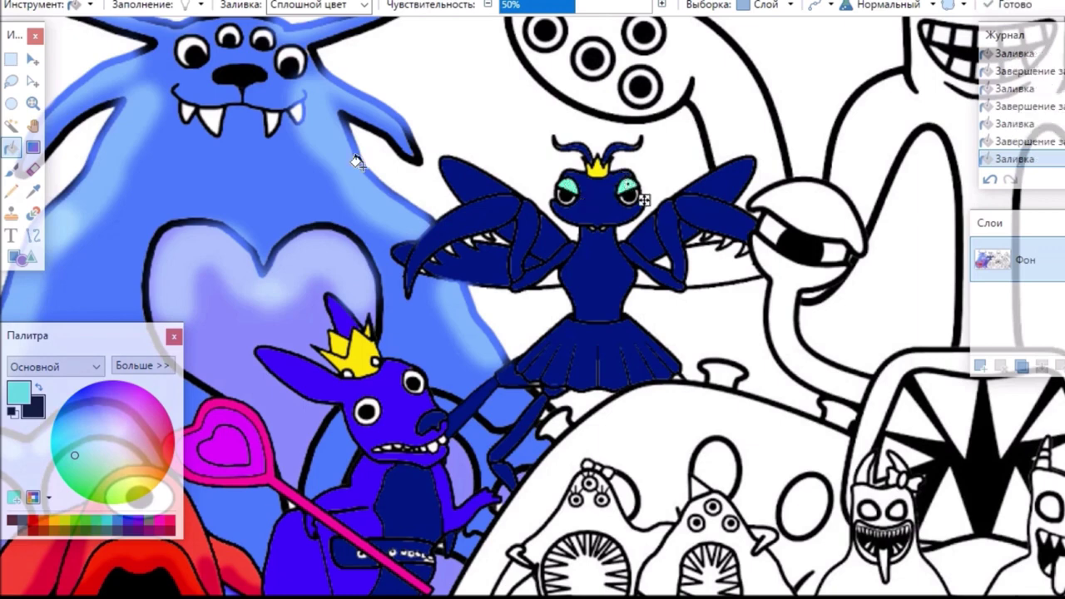
Brush light blue highlights onto the insect monster's torso and skirt using the Lighten blend mode.
{"action": "left_click", "coordinate": [12, 172]}
{"action": "left_click", "coordinate": [774, 5]}
{"action": "left_click", "coordinate": [774, 231]}
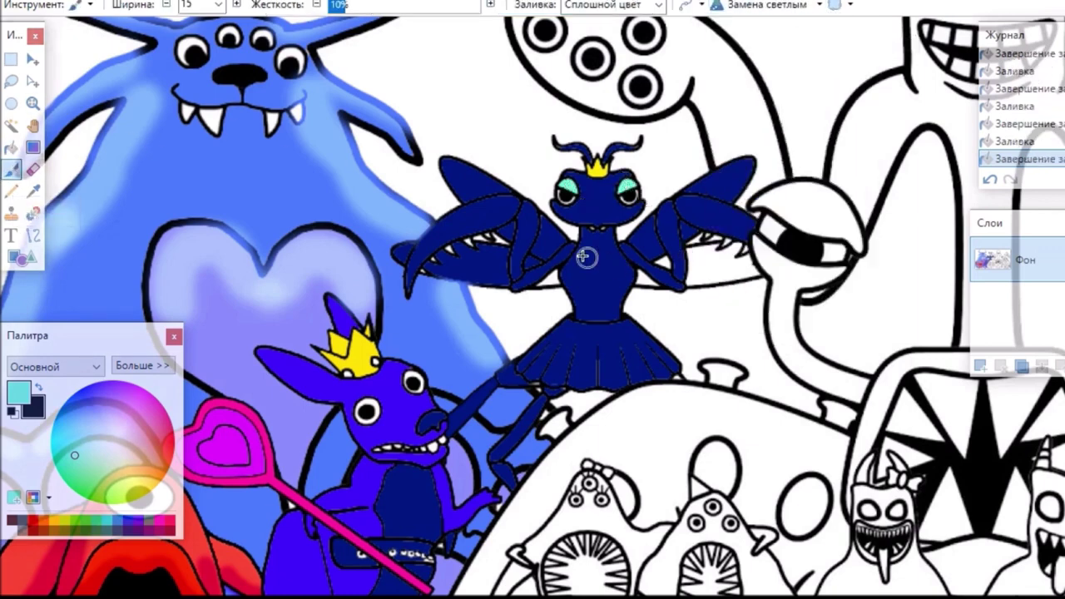
{"action": "mouse_move", "coordinate": [611, 248]}
{"action": "left_mouse_down"}
{"action": "mouse_move", "coordinate": [624, 274]}
{"action": "mouse_move", "coordinate": [610, 320]}
{"action": "left_mouse_up"}
{"action": "left_click", "coordinate": [226, 2]}
{"action": "left_click", "coordinate": [87, 408]}
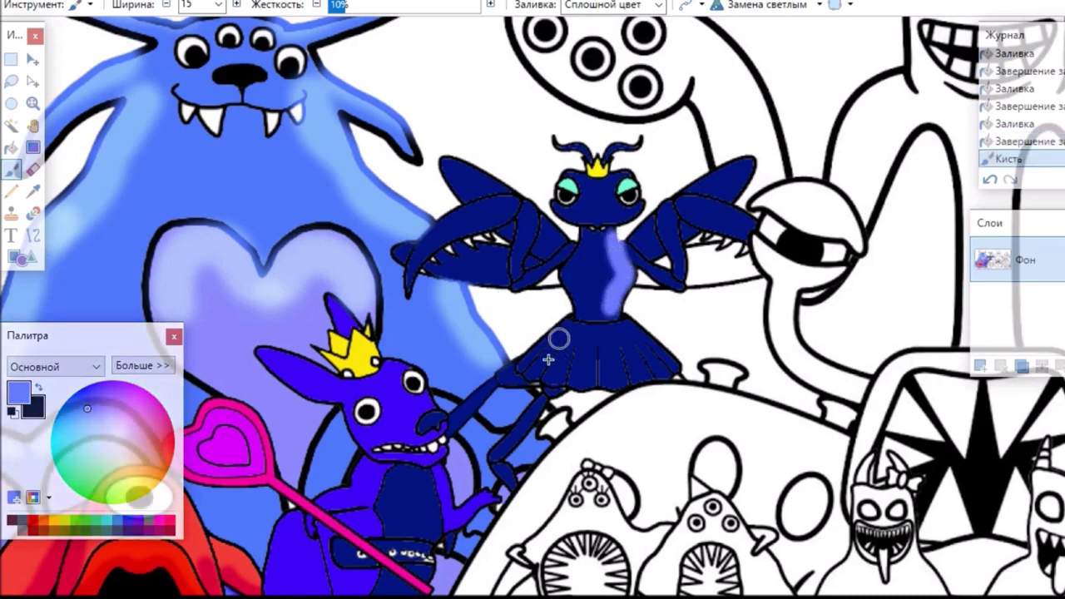
{"action": "mouse_move", "coordinate": [529, 359]}
{"action": "left_mouse_down"}
{"action": "mouse_move", "coordinate": [566, 375]}
{"action": "mouse_move", "coordinate": [594, 357]}
{"action": "mouse_move", "coordinate": [615, 374]}
{"action": "mouse_move", "coordinate": [666, 349]}
{"action": "mouse_move", "coordinate": [632, 382]}
{"action": "mouse_move", "coordinate": [670, 354]}
{"action": "left_mouse_up"}
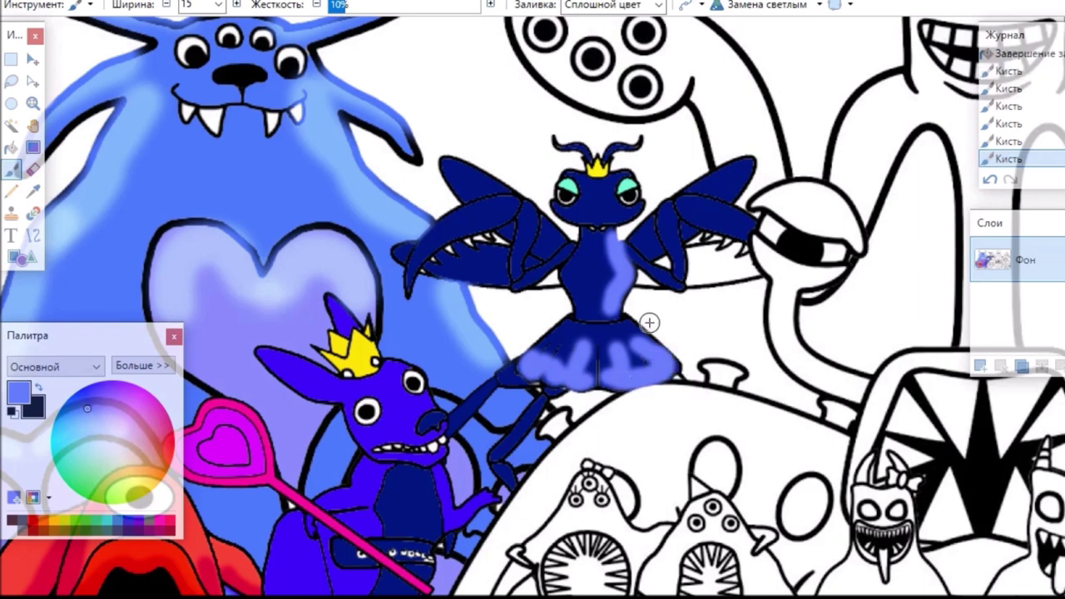
Brush light blue highlights onto the insect monster's upper wings and inner arms using the Screen blend mode.
{"action": "left_click", "coordinate": [766, 5]}
{"action": "left_click", "coordinate": [753, 279]}
{"action": "mouse_move", "coordinate": [740, 167]}
{"action": "left_mouse_down"}
{"action": "mouse_move", "coordinate": [703, 191]}
{"action": "mouse_move", "coordinate": [724, 177]}
{"action": "left_mouse_up"}
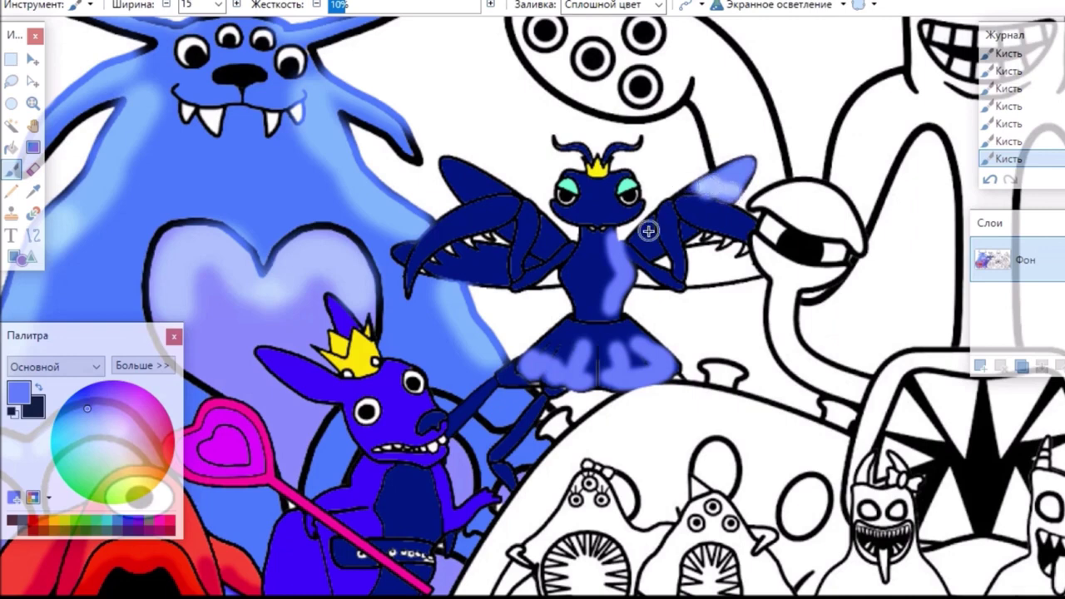
{"action": "left_click_drag", "start_coordinate": [649, 231], "coordinate": [651, 247]}
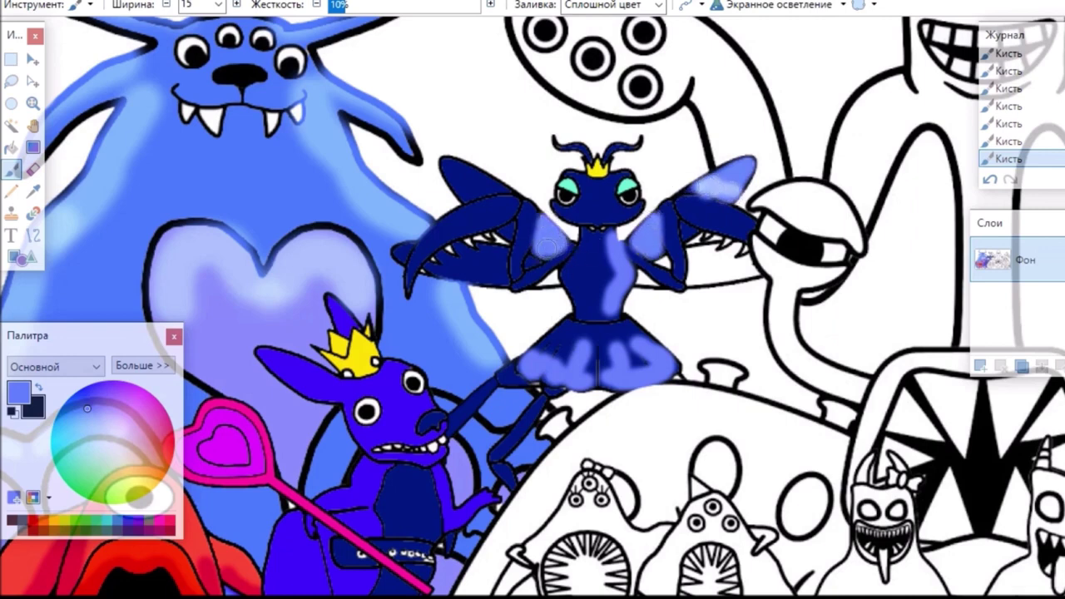
{"action": "mouse_move", "coordinate": [504, 190]}
{"action": "left_mouse_down"}
{"action": "mouse_move", "coordinate": [472, 173]}
{"action": "mouse_move", "coordinate": [447, 179]}
{"action": "left_mouse_up"}
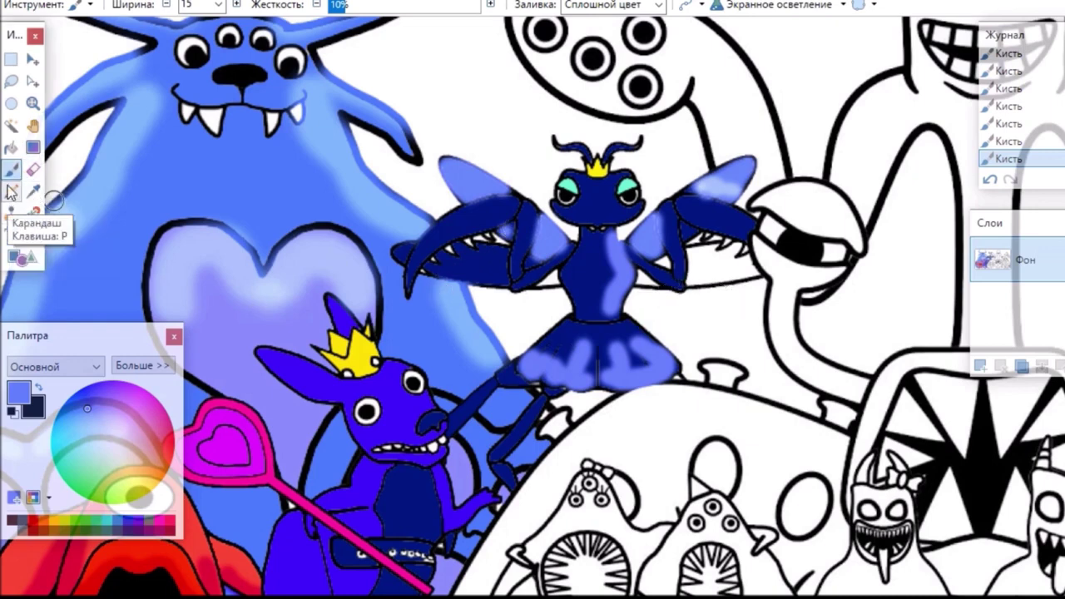
Fill the remaining gaps in the insect monster's arms and lower wings with navy blue, restoring the Normal blend mode.
{"action": "left_click", "coordinate": [33, 190]}
{"action": "left_click", "coordinate": [11, 147]}
{"action": "left_click", "coordinate": [550, 278]}
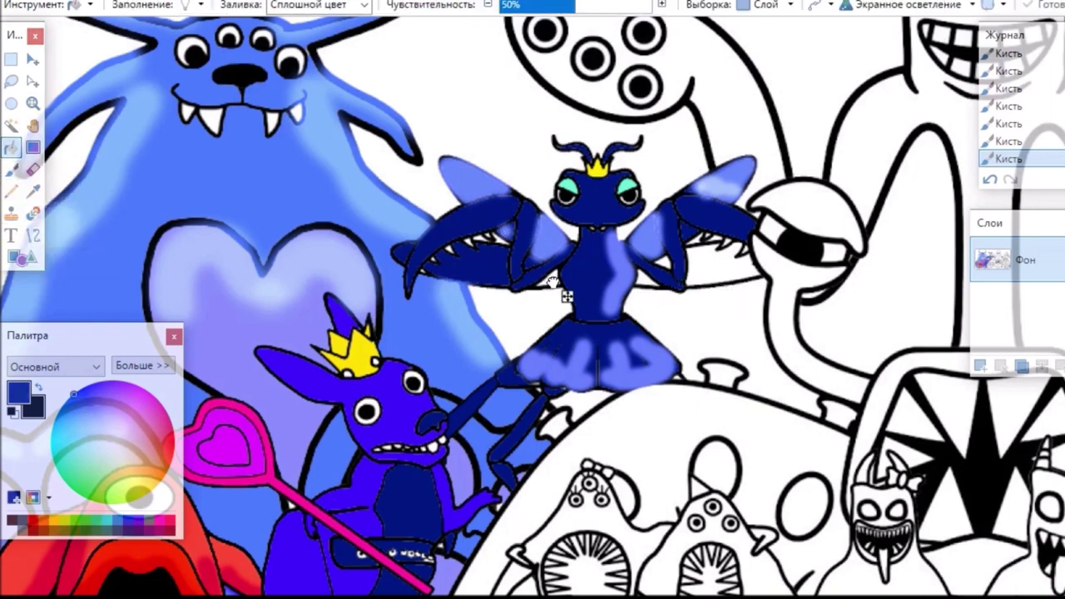
{"action": "left_click", "coordinate": [643, 278]}
{"action": "left_click", "coordinate": [962, 6]}
{"action": "left_click", "coordinate": [935, 28]}
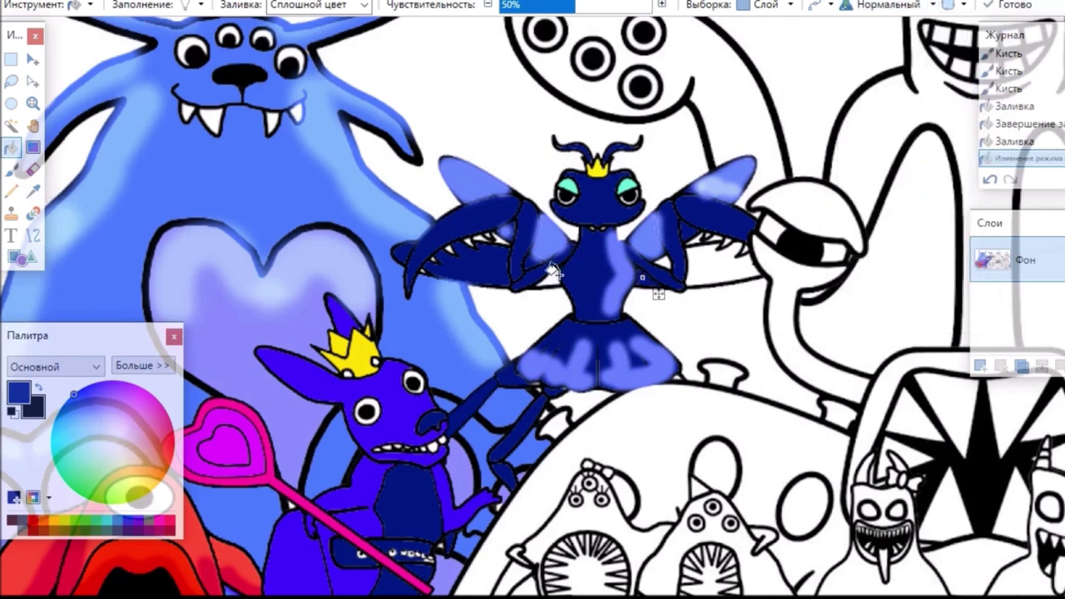
{"action": "left_click", "coordinate": [548, 278]}
{"action": "left_click", "coordinate": [711, 260]}
{"action": "left_click", "coordinate": [665, 260]}
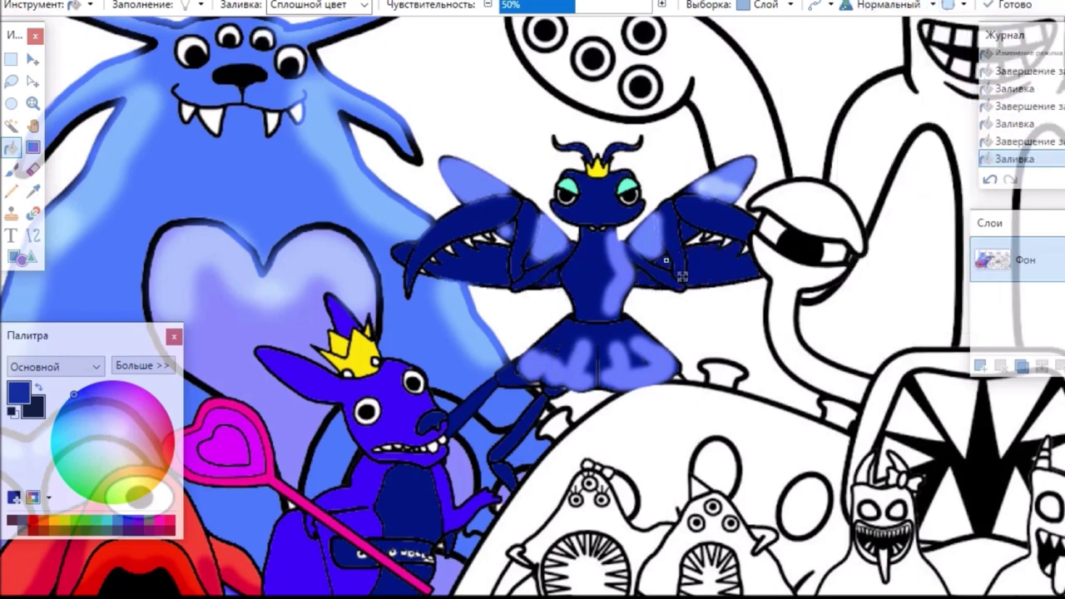
Choose bright blue and fill the tall grinning monster's head, body, five-eyed tentacle and the parts showing around the skeleton monster.
{"action": "scroll", "coordinate": [533, 306], "scroll_direction": "right", "scroll_amount": 5}
{"action": "scroll", "coordinate": [260, 276], "scroll_direction": "up", "scroll_amount": 5}
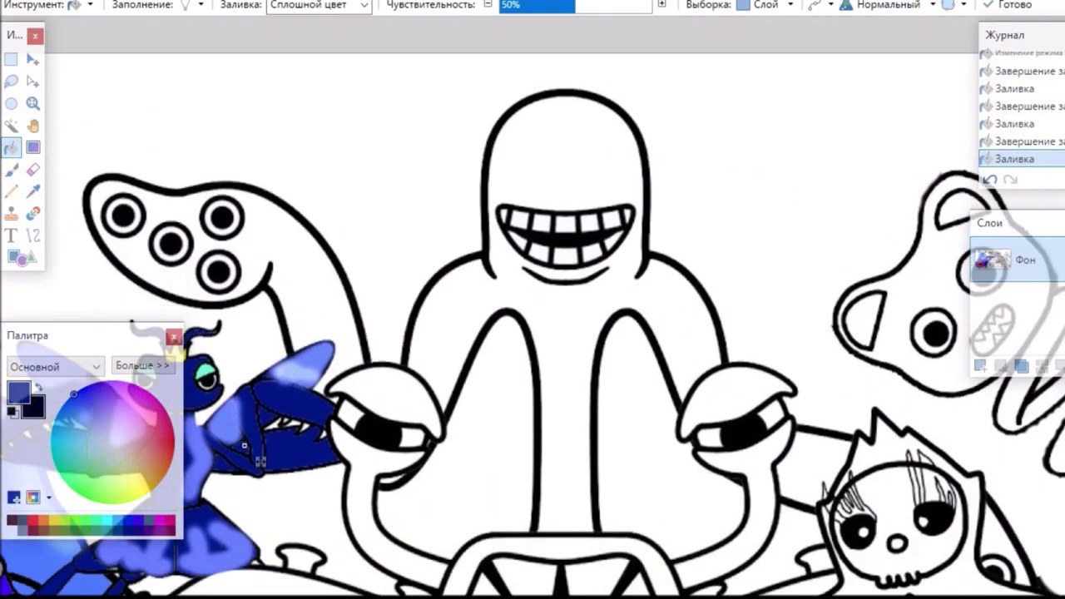
{"action": "left_click", "coordinate": [128, 530]}
{"action": "left_click", "coordinate": [560, 154]}
{"action": "left_click", "coordinate": [304, 284]}
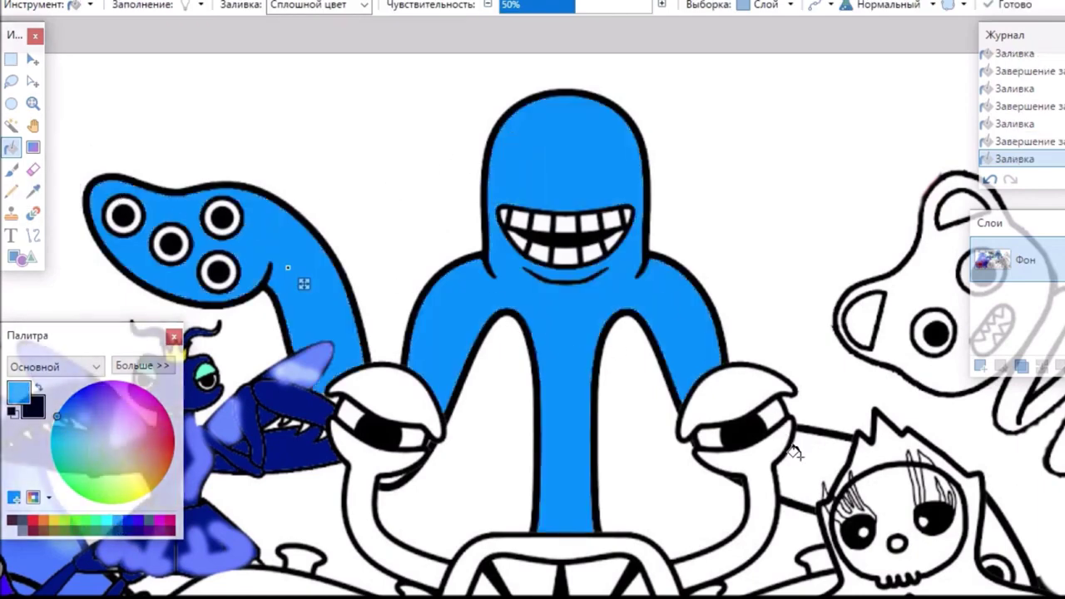
{"action": "left_click", "coordinate": [824, 480]}
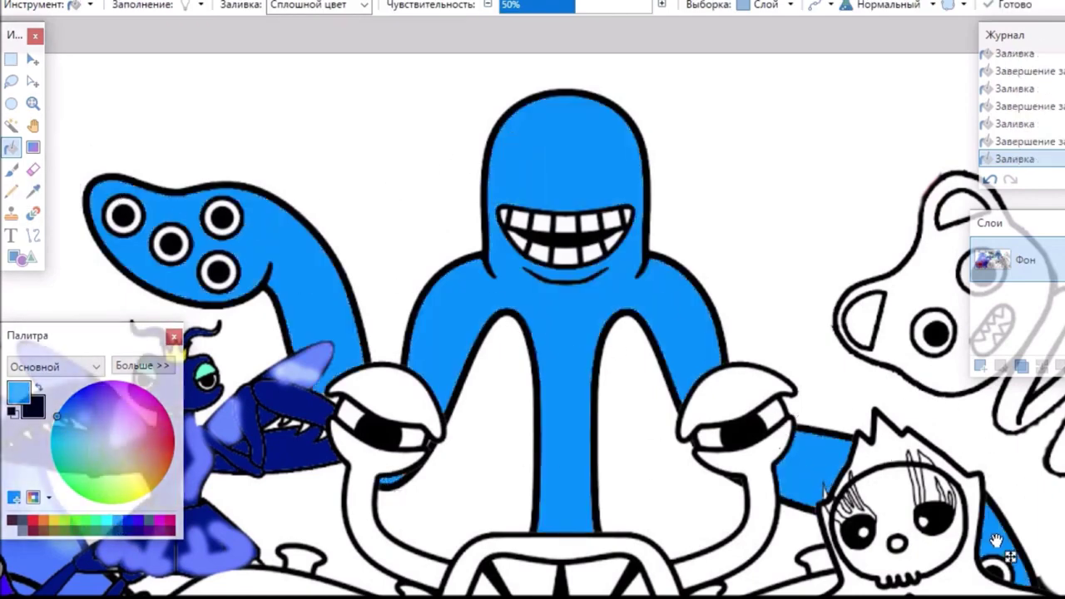
{"action": "scroll", "coordinate": [997, 541], "scroll_direction": "down", "scroll_amount": 5}
{"action": "scroll", "coordinate": [840, 437], "scroll_direction": "down", "scroll_amount": 6}
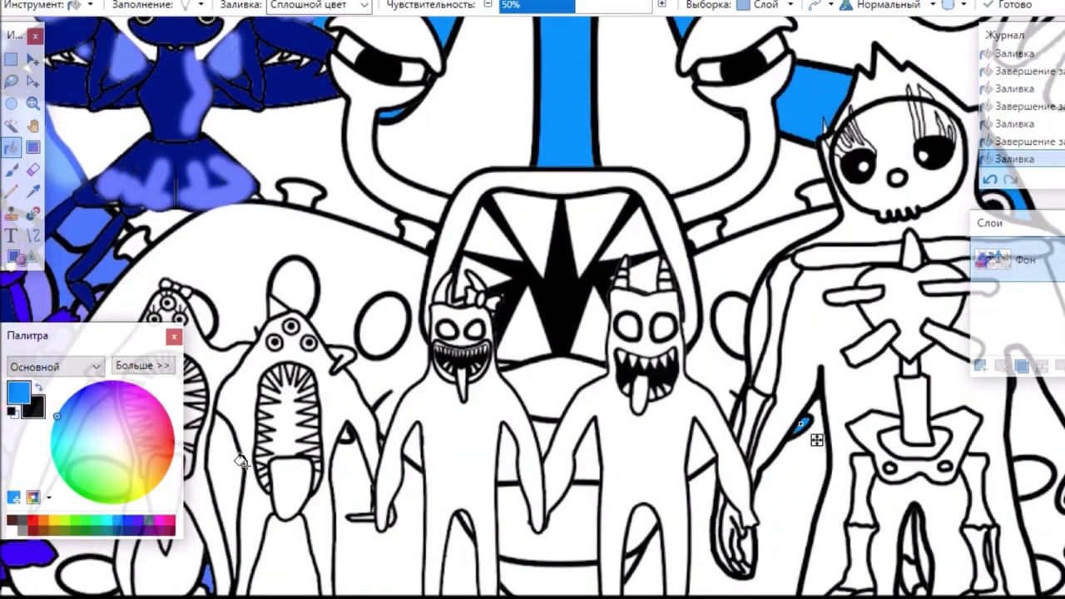
Choose orange and fill the wide-mouthed monster's eyelids and both eye stalks.
{"action": "left_click", "coordinate": [32, 148]}
{"action": "left_click", "coordinate": [13, 149]}
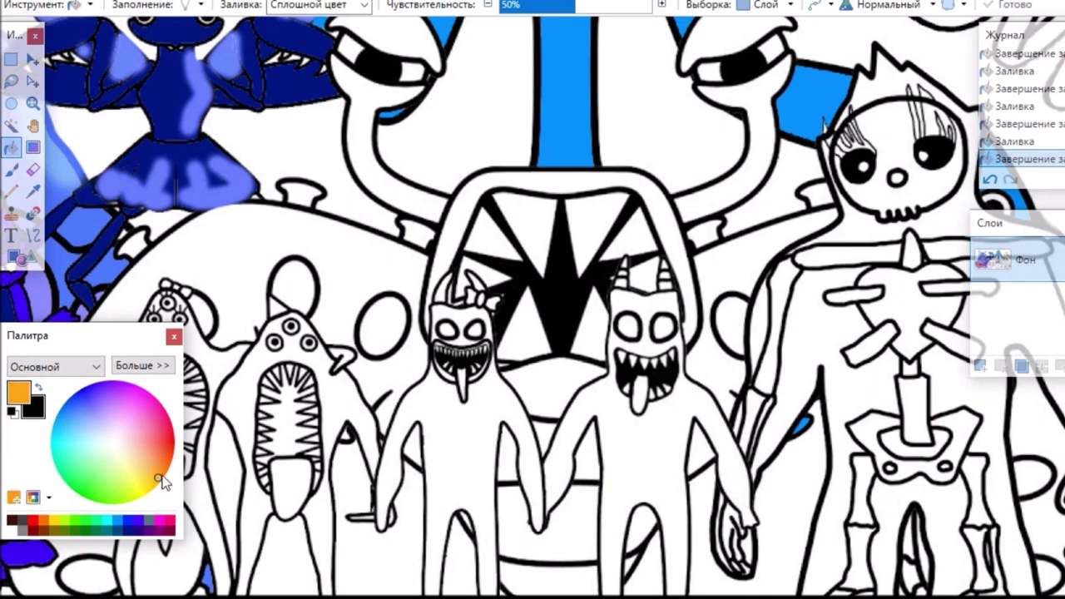
{"action": "left_click", "coordinate": [162, 478]}
{"action": "left_click", "coordinate": [409, 203]}
{"action": "left_click", "coordinate": [766, 117]}
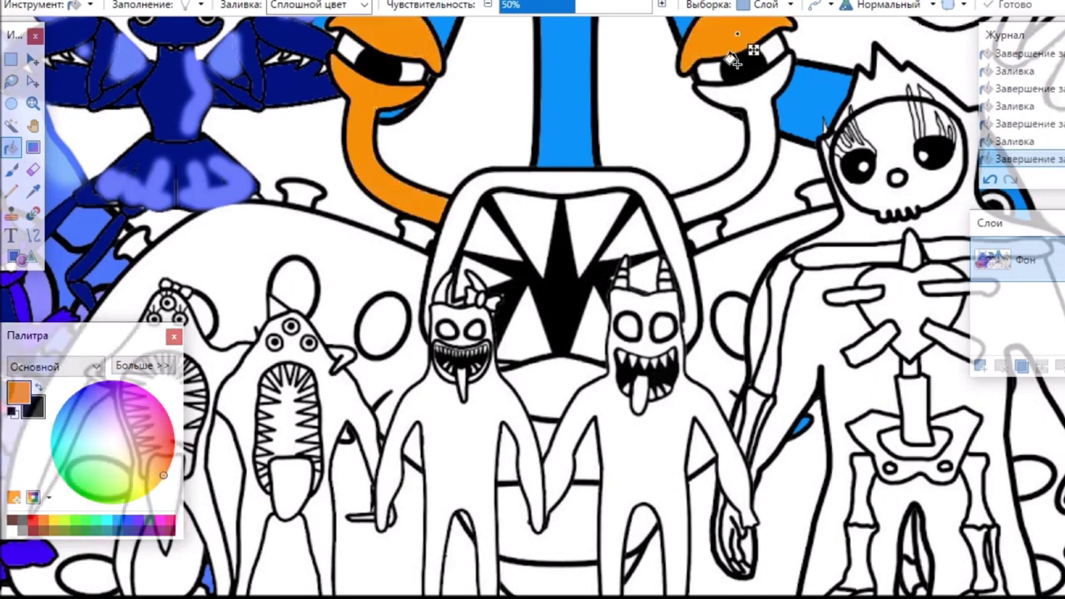
Fill the wide-mouthed monster's mouth rim, chin and both sides of its body with orange, keeping the fill inside the outlines.
{"action": "left_click", "coordinate": [614, 181]}
{"action": "left_click", "coordinate": [551, 384]}
{"action": "left_click", "coordinate": [341, 260]}
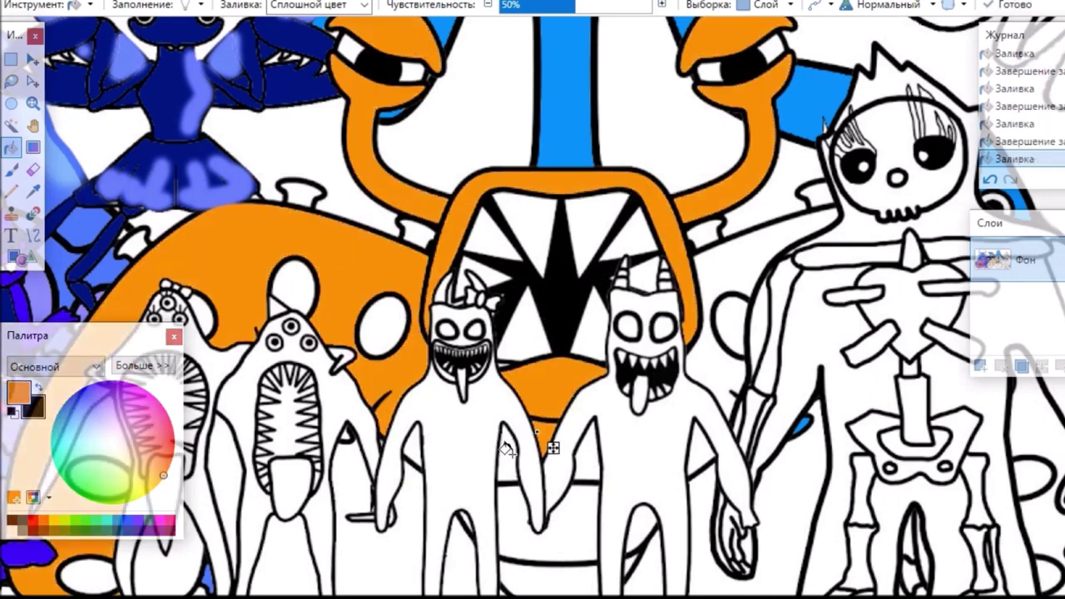
{"action": "left_click", "coordinate": [743, 368]}
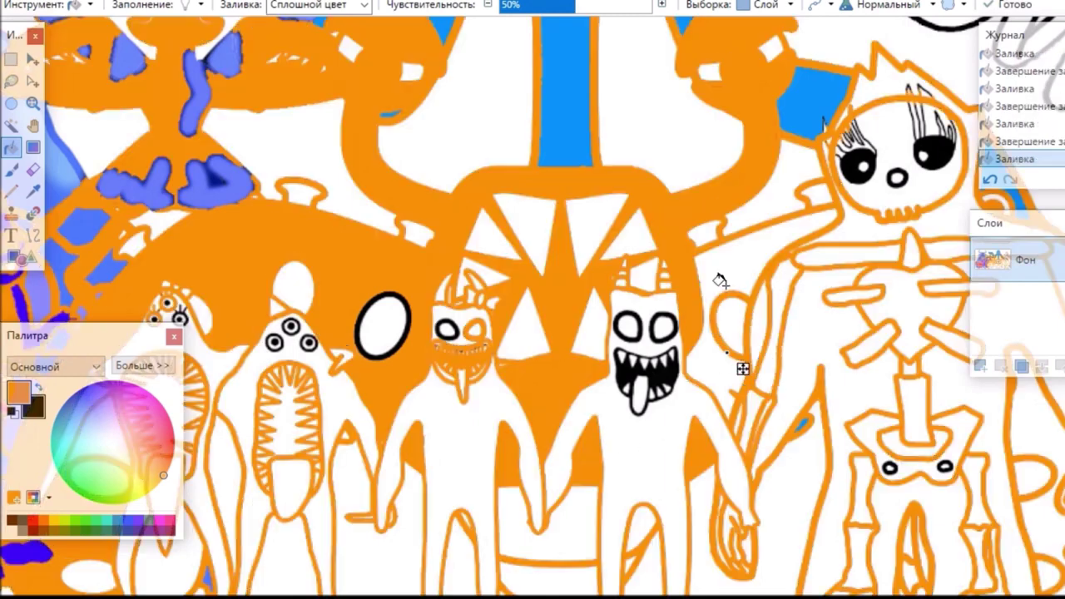
{"action": "left_click_drag", "start_coordinate": [744, 376], "coordinate": [732, 374]}
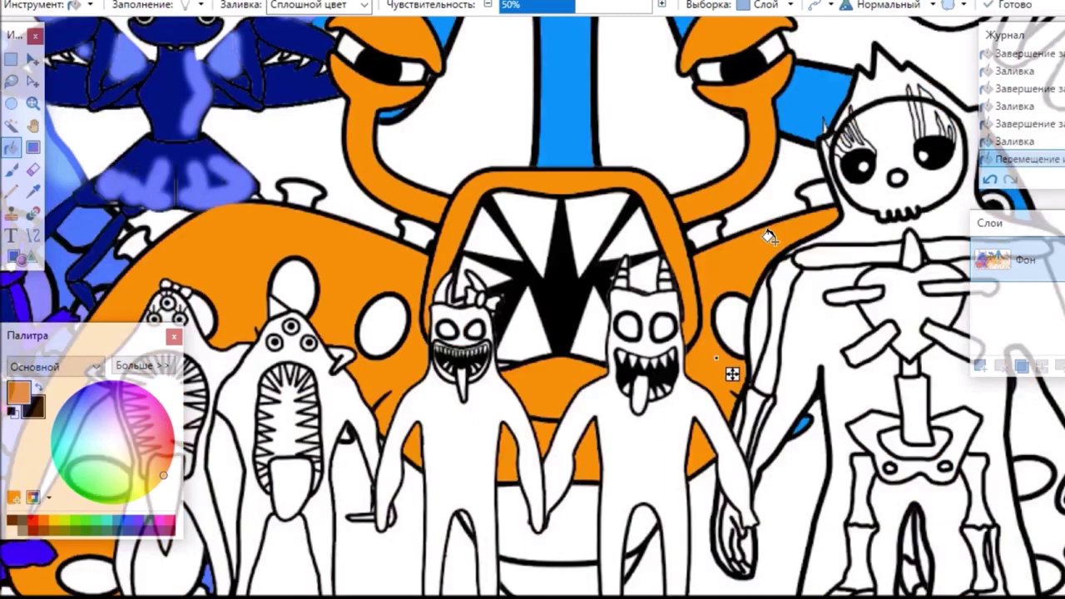
Fill the wide-mouthed monster's belly segments and the small gaps between the little monsters' arms and legs with orange.
{"action": "left_click", "coordinate": [571, 513]}
{"action": "left_click", "coordinate": [632, 537]}
{"action": "left_click", "coordinate": [624, 559]}
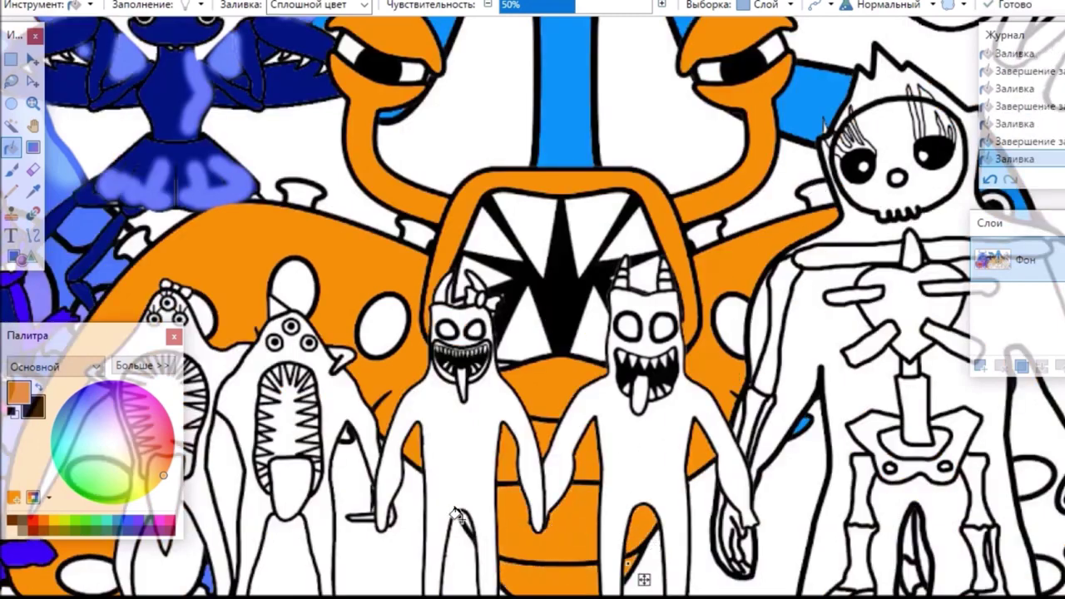
{"action": "scroll", "coordinate": [533, 308], "scroll_direction": "left", "scroll_amount": 3}
{"action": "left_click", "coordinate": [452, 458]}
{"action": "left_click", "coordinate": [338, 429]}
{"action": "left_click", "coordinate": [390, 572]}
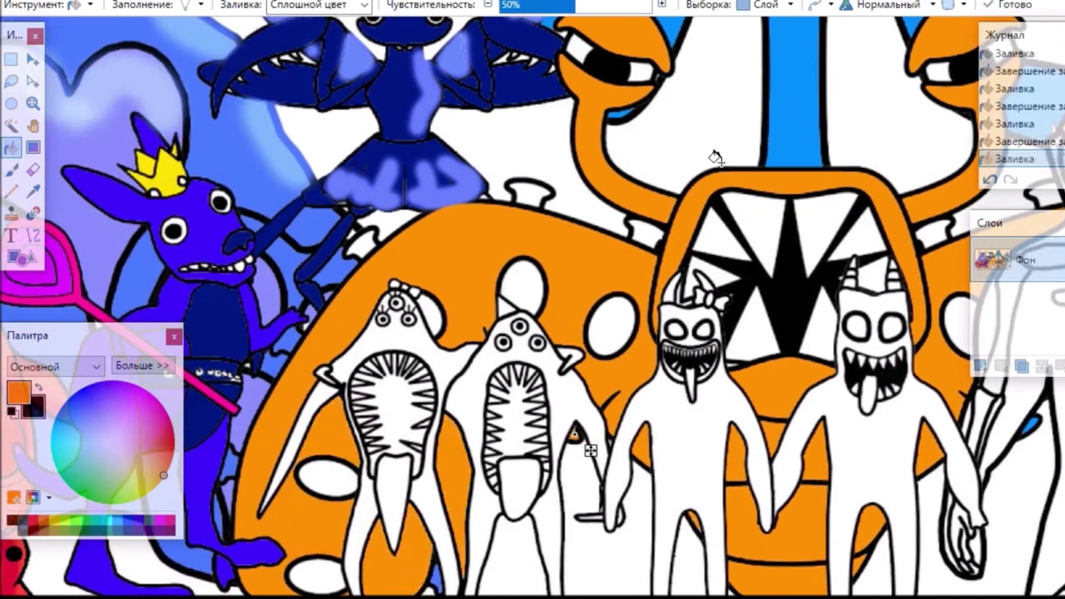
Choose red-orange and fill the spots on the orange monster's left-hand side and the two outer knobs there.
{"action": "left_click", "coordinate": [167, 464]}
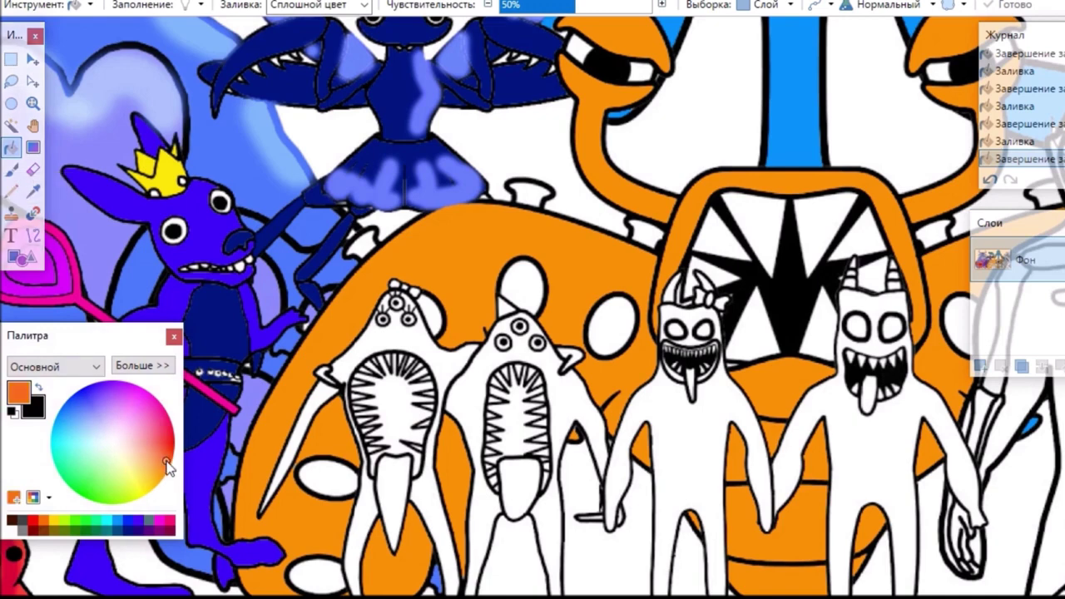
{"action": "left_click", "coordinate": [315, 479]}
{"action": "left_click", "coordinate": [321, 573]}
{"action": "left_click", "coordinate": [428, 314]}
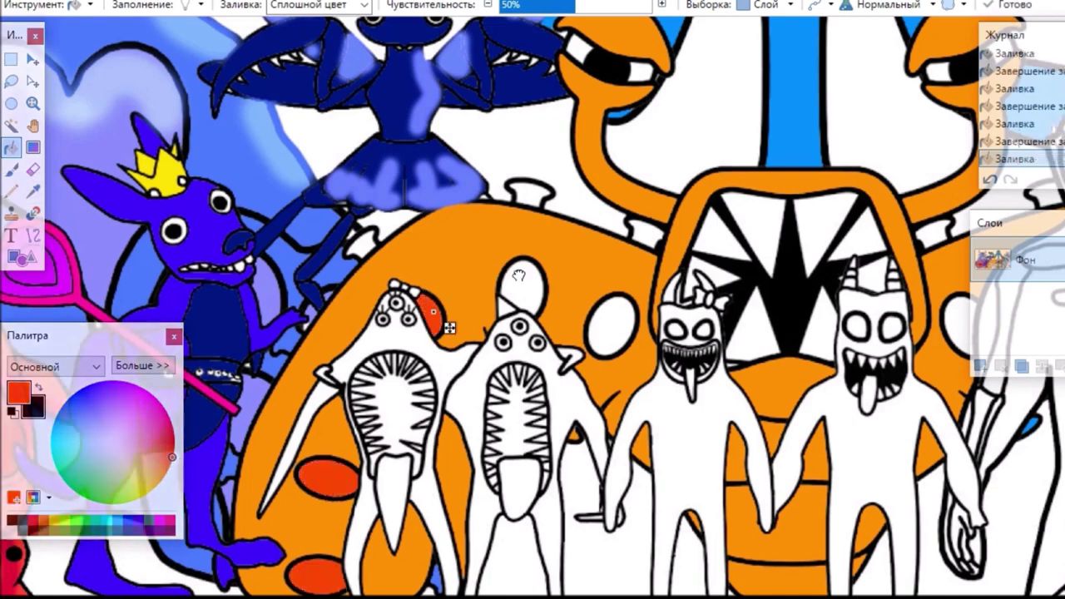
{"action": "left_click", "coordinate": [523, 287]}
{"action": "left_click", "coordinate": [617, 319]}
{"action": "left_click", "coordinate": [532, 185]}
{"action": "left_click", "coordinate": [363, 241]}
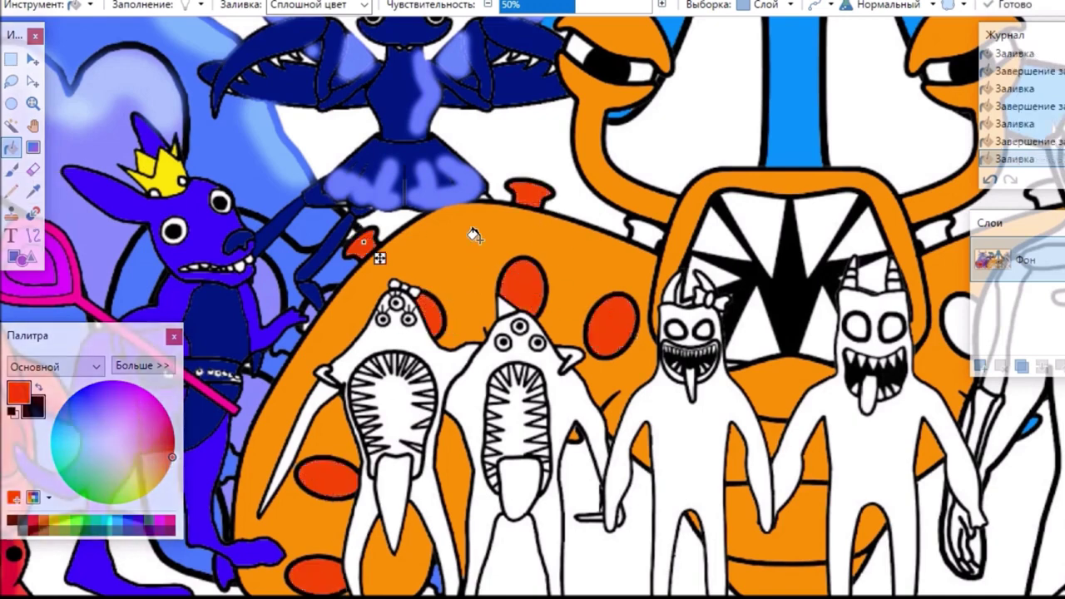
Fill the knobs beside the orange monster's mouth, its right-hand spot and knob, and its lowest belly segment with red-orange.
{"action": "left_click", "coordinate": [644, 231]}
{"action": "left_click", "coordinate": [940, 231]}
{"action": "scroll", "coordinate": [533, 306], "scroll_direction": "right", "scroll_amount": 5}
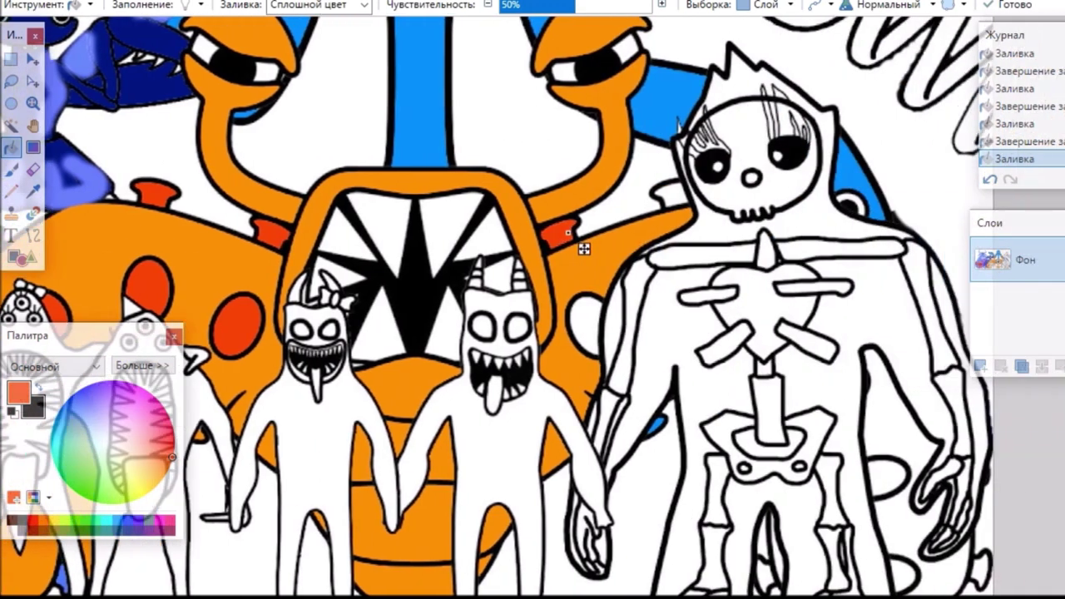
{"action": "left_click", "coordinate": [566, 328]}
{"action": "left_click", "coordinate": [393, 578]}
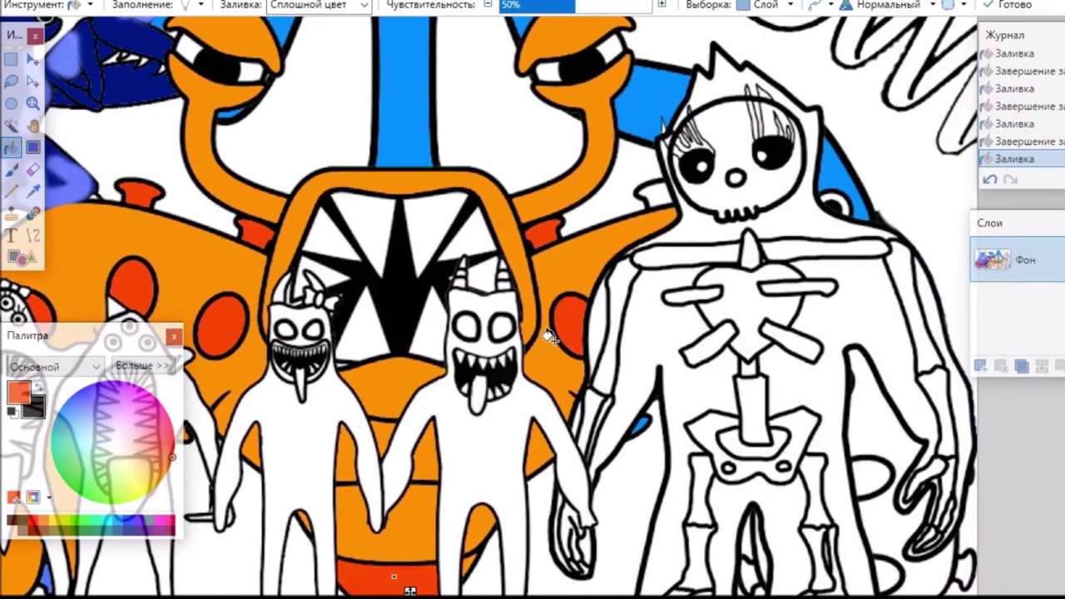
{"action": "left_click", "coordinate": [655, 193]}
{"action": "scroll", "coordinate": [675, 208], "scroll_direction": "left", "scroll_amount": 2}
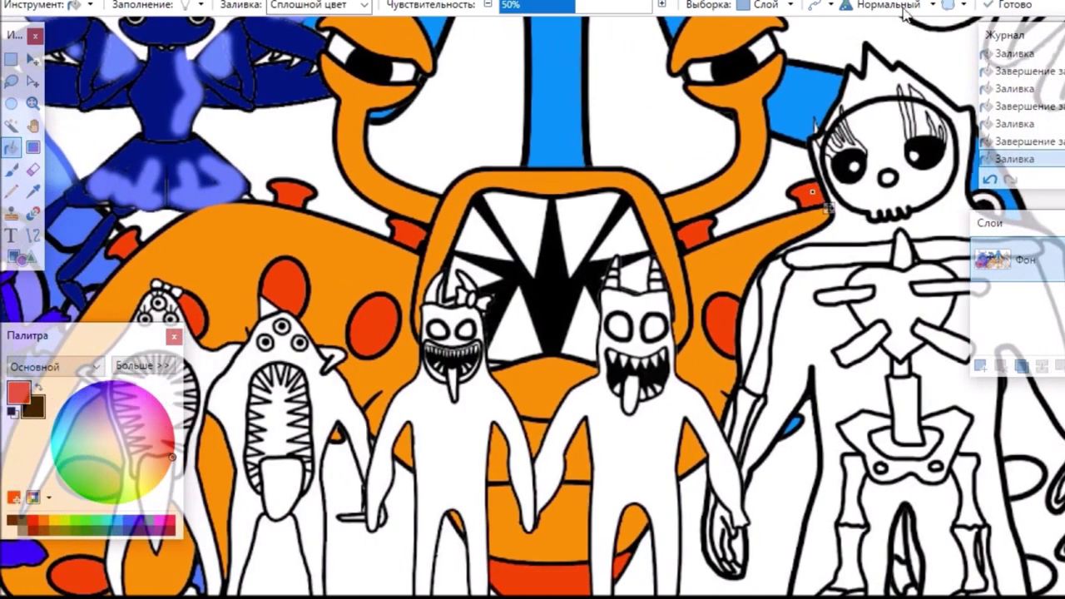
Brush red-orange shading along the edges of the orange monster's belly segments using the Glow blend mode.
{"action": "left_click", "coordinate": [888, 5]}
{"action": "left_click", "coordinate": [889, 152]}
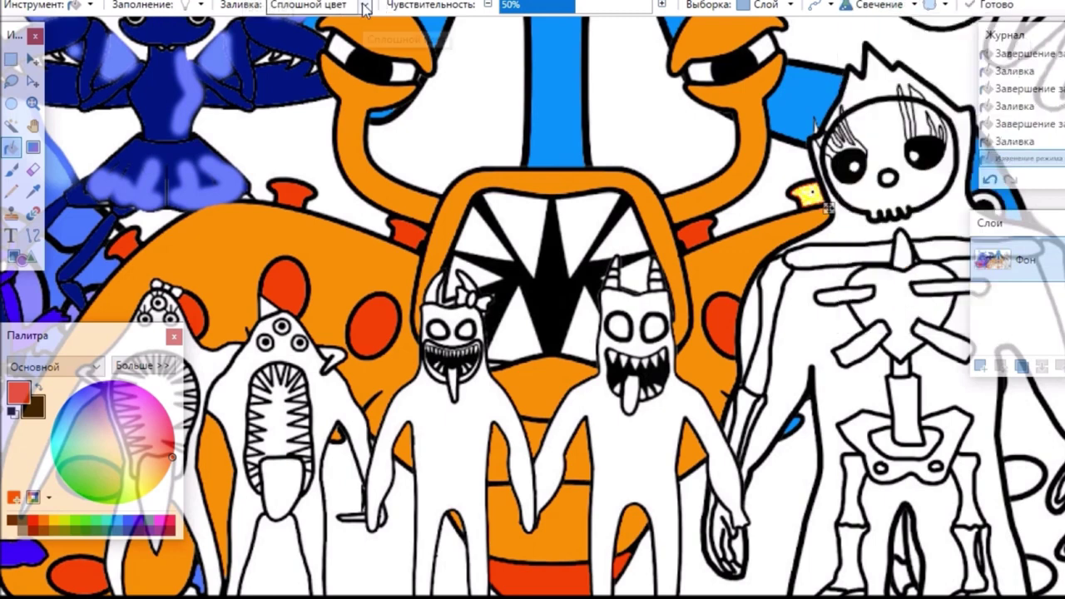
{"action": "left_click", "coordinate": [11, 169]}
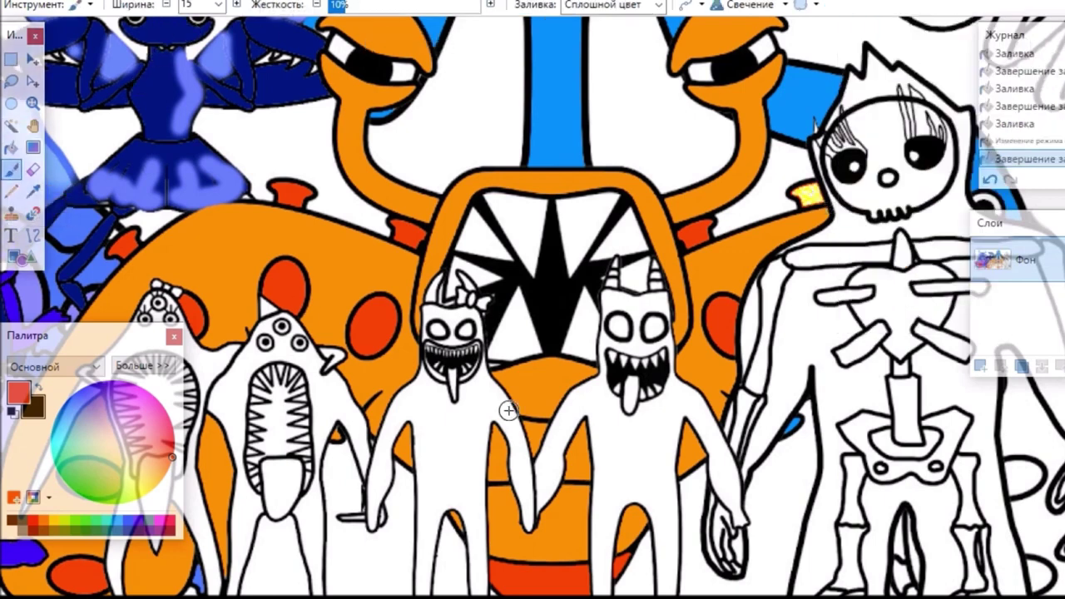
{"action": "left_click_drag", "start_coordinate": [536, 410], "coordinate": [551, 409]}
{"action": "left_click_drag", "start_coordinate": [504, 476], "coordinate": [493, 476]}
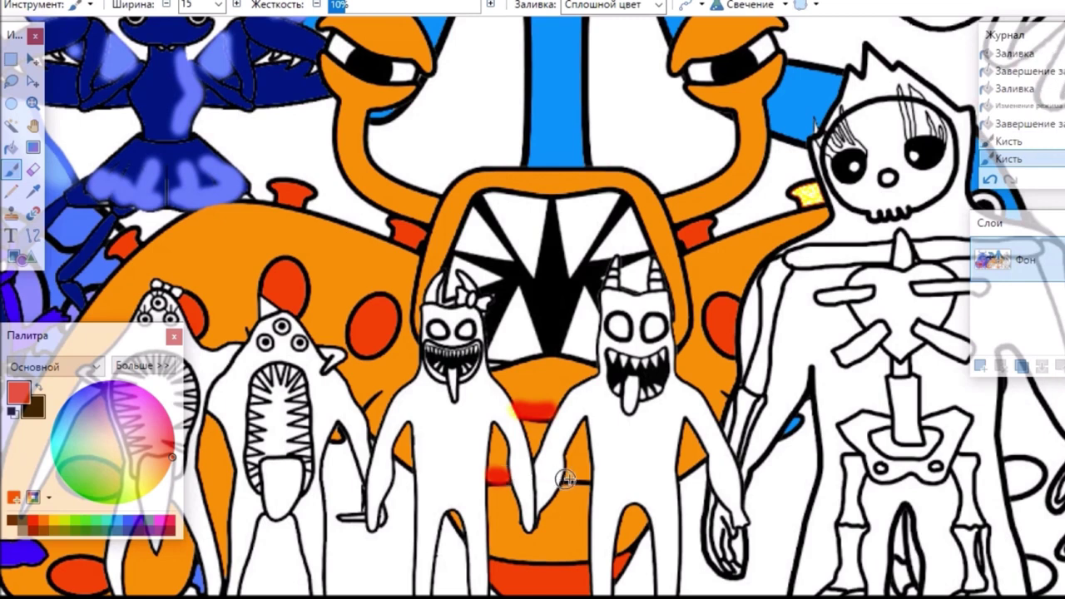
{"action": "left_click_drag", "start_coordinate": [572, 475], "coordinate": [586, 475]}
{"action": "left_click_drag", "start_coordinate": [504, 549], "coordinate": [600, 552]}
Brush red-orange shading between the horned monster's legs and along both sides of the orange monster's body.
{"action": "left_click_drag", "start_coordinate": [646, 507], "coordinate": [624, 545]}
{"action": "left_click_drag", "start_coordinate": [705, 452], "coordinate": [672, 477]}
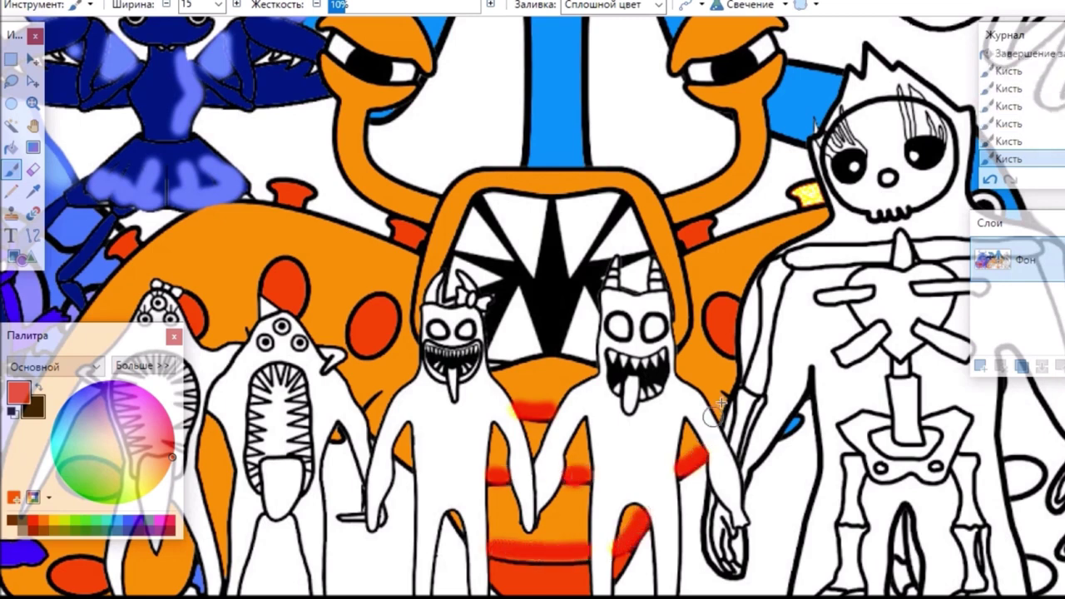
{"action": "left_click_drag", "start_coordinate": [707, 420], "coordinate": [735, 362]}
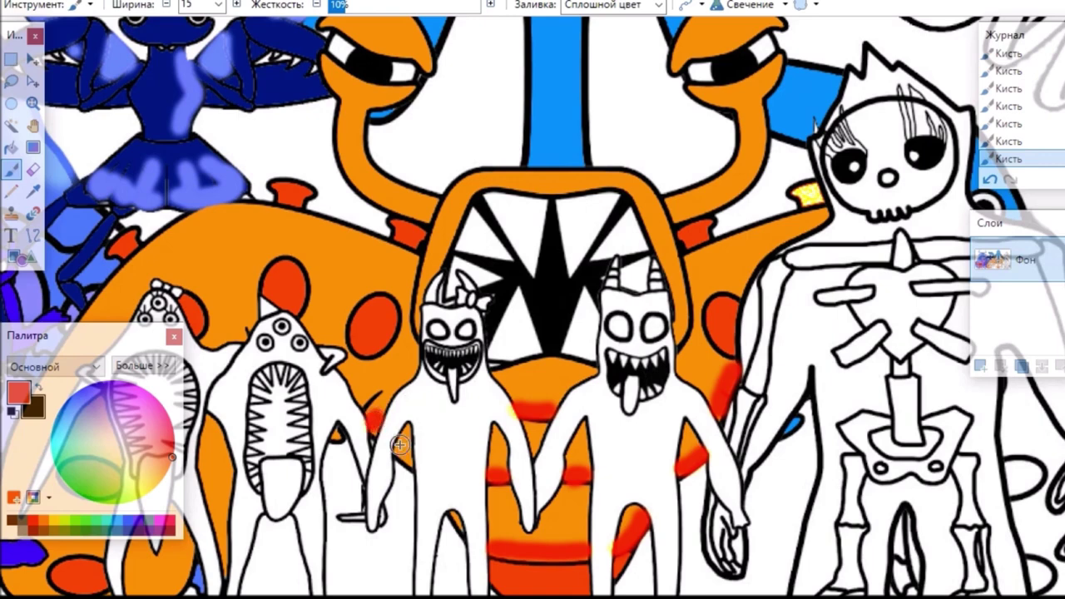
{"action": "scroll", "coordinate": [533, 306], "scroll_direction": "left", "scroll_amount": 3}
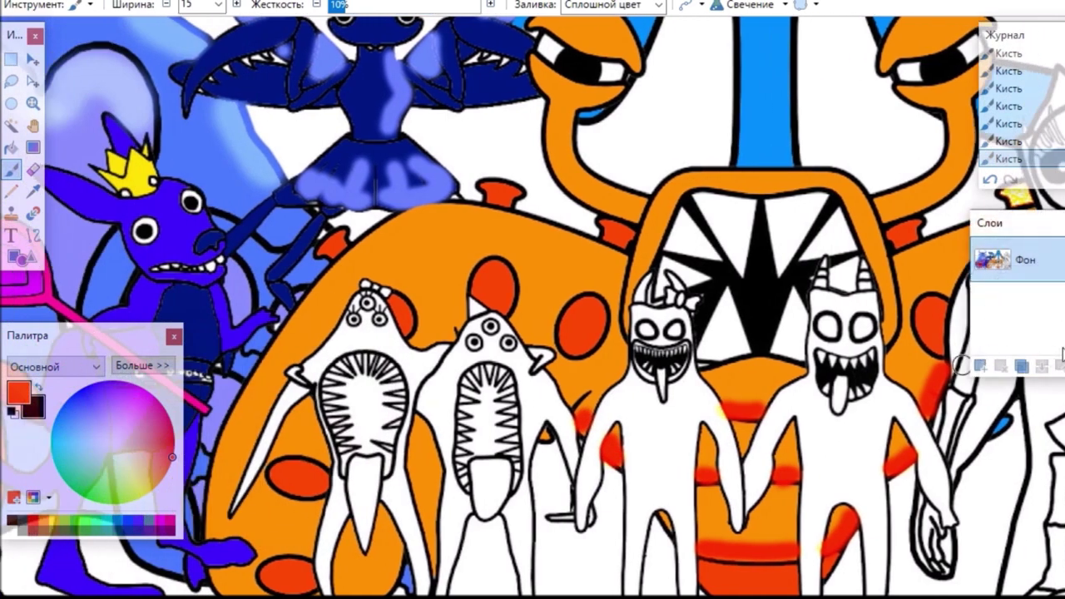
Fill the body of the horned monster without a bow with red, using the Normal blend mode.
{"action": "scroll", "coordinate": [962, 299], "scroll_direction": "down", "scroll_amount": 1}
{"action": "scroll", "coordinate": [961, 299], "scroll_direction": "down", "scroll_amount": 3}
{"action": "left_click", "coordinate": [11, 147]}
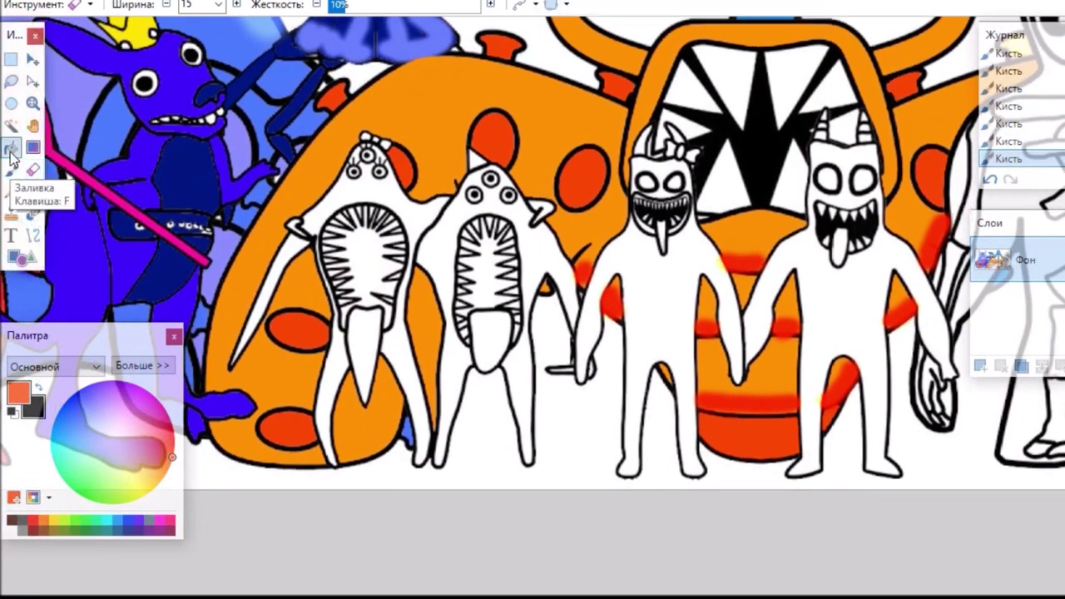
{"action": "left_click", "coordinate": [913, 8]}
{"action": "left_click", "coordinate": [882, 23]}
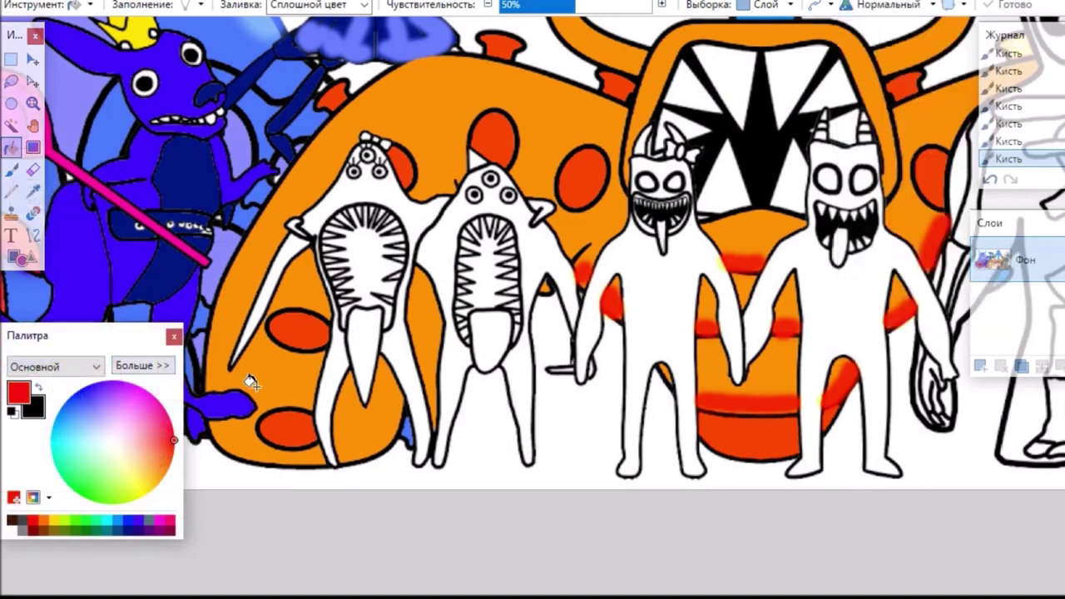
{"action": "left_click", "coordinate": [861, 170]}
Fill the tongues of both three-eyed monsters and the horned monster with the bow with red.
{"action": "left_click", "coordinate": [349, 332]}
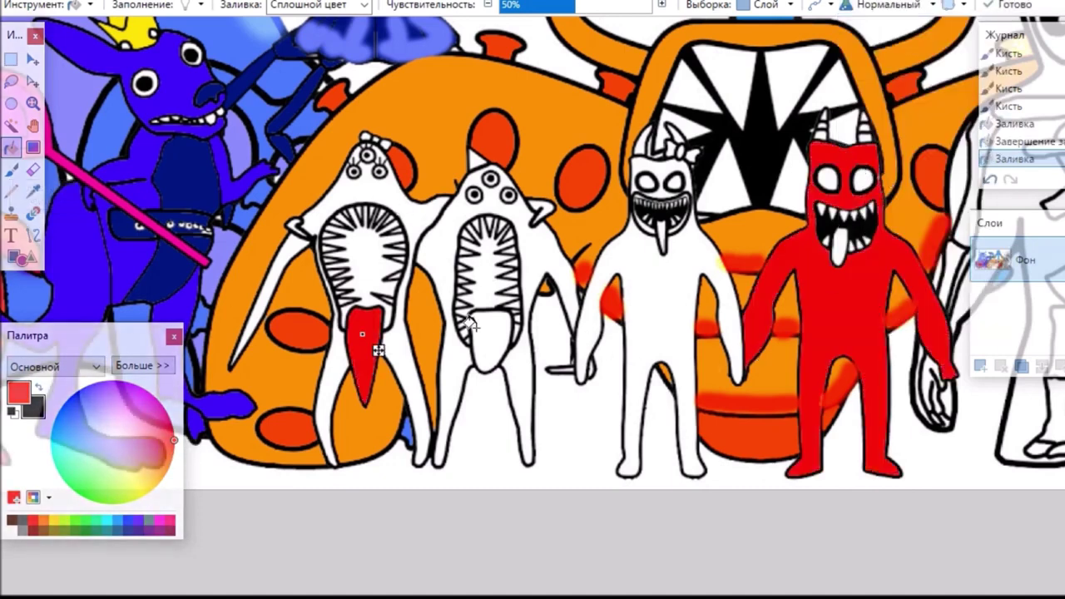
{"action": "left_click", "coordinate": [481, 326]}
{"action": "left_click", "coordinate": [659, 228]}
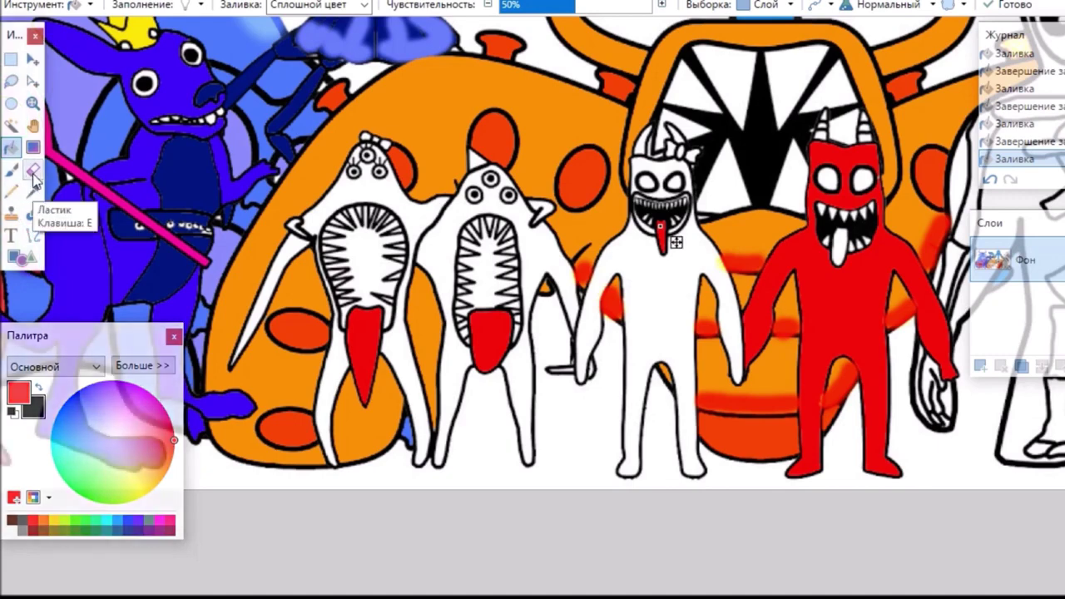
Choose salmon orange and fill the red horned monster's tongue and the stripes on its horns.
{"action": "left_click", "coordinate": [158, 456]}
{"action": "left_click", "coordinate": [838, 247]}
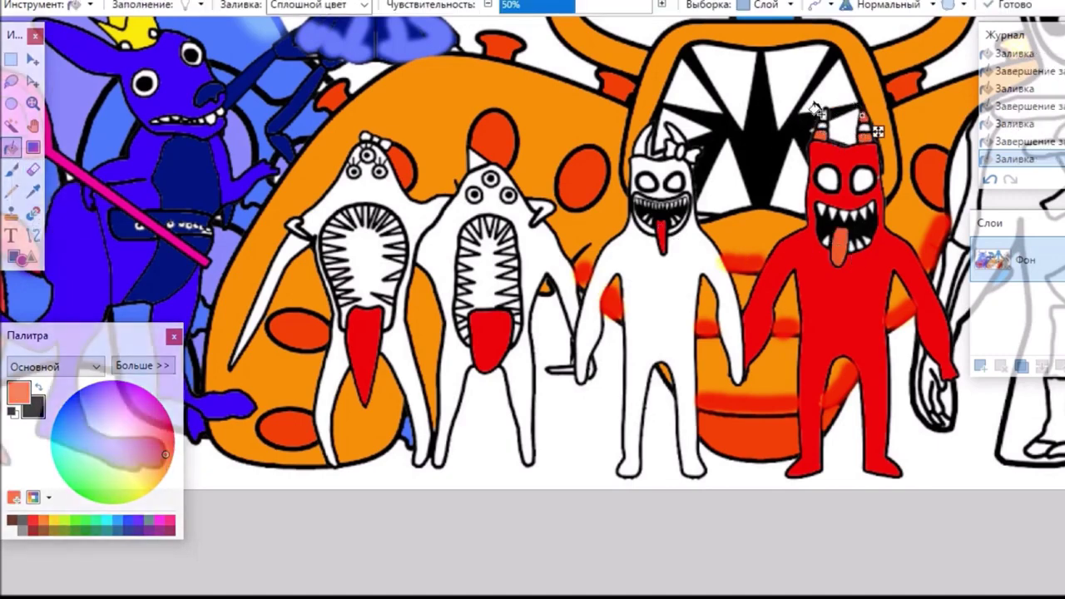
{"action": "left_click", "coordinate": [820, 121]}
{"action": "left_click_drag", "start_coordinate": [838, 131], "coordinate": [842, 133]}
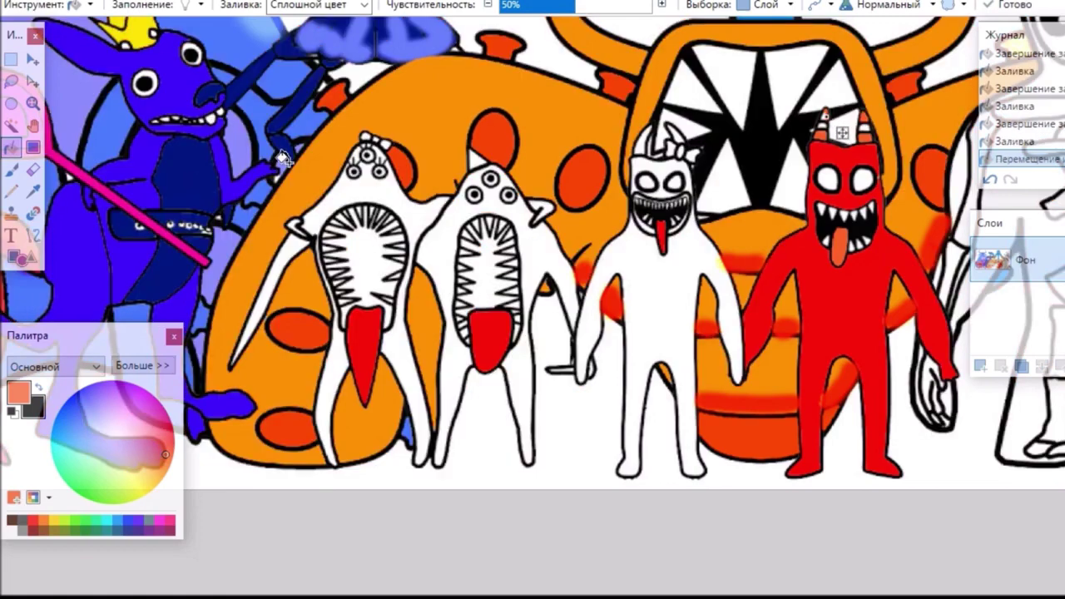
Choose pink and fill the bows on the three-eyed monster and the white horned monster.
{"action": "left_click", "coordinate": [149, 423]}
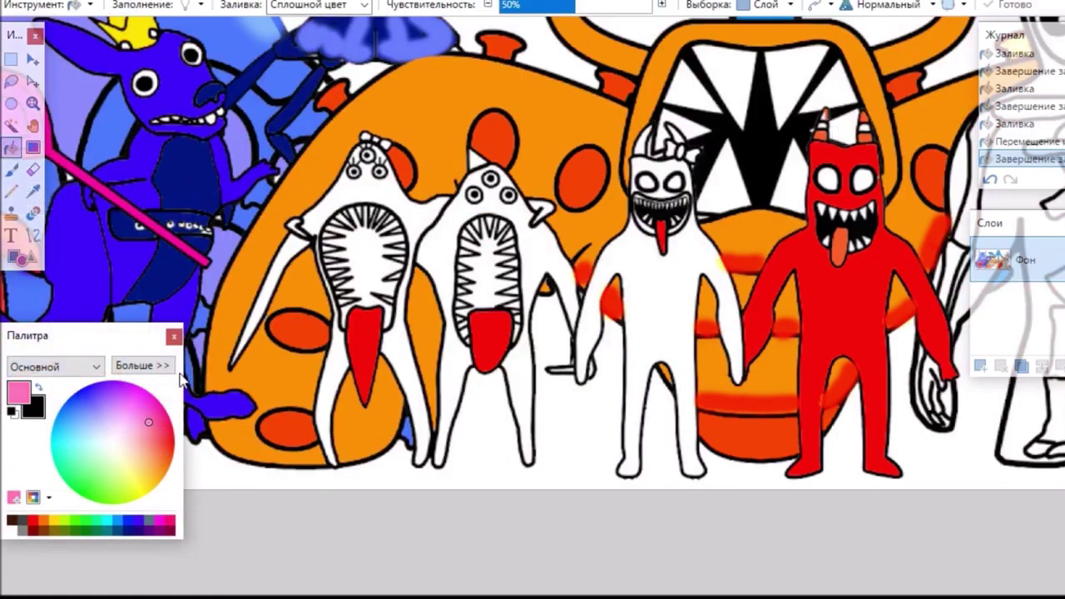
{"action": "left_click", "coordinate": [382, 143]}
{"action": "left_click", "coordinate": [364, 136]}
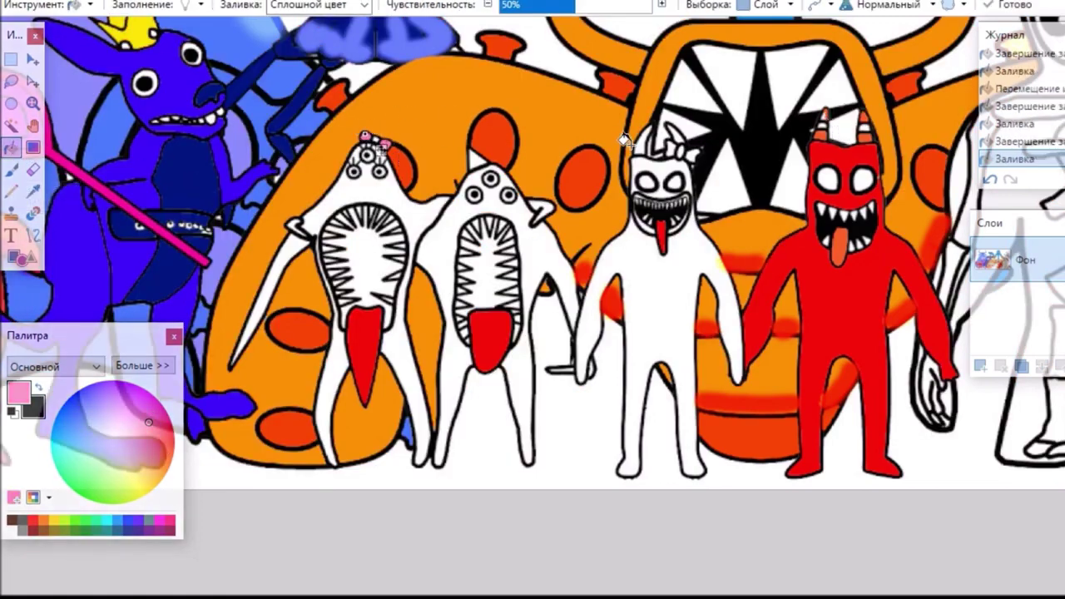
{"action": "left_click", "coordinate": [673, 149]}
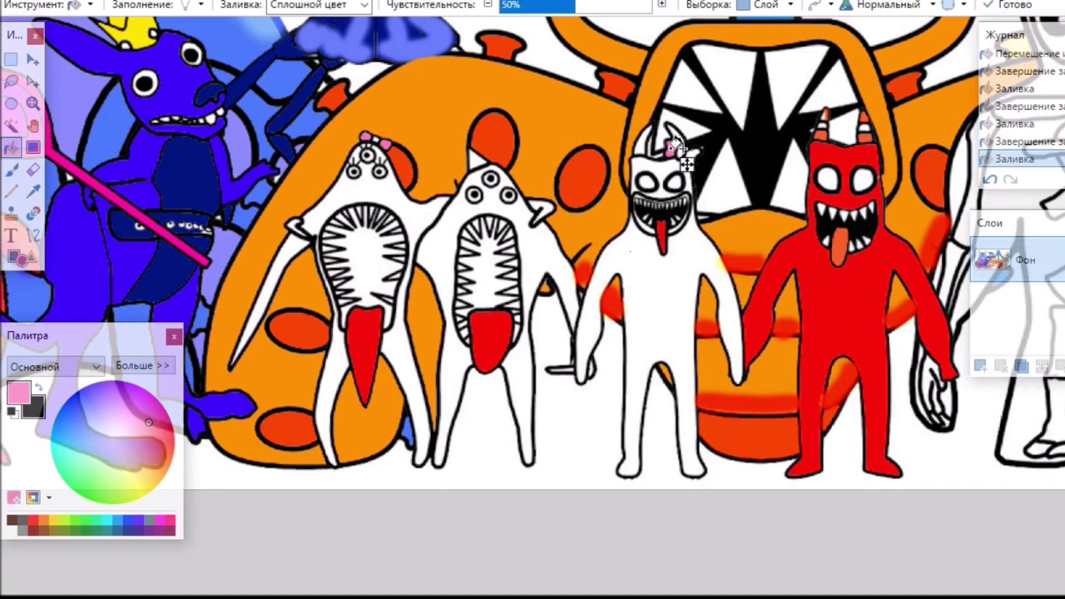
{"action": "left_click", "coordinate": [682, 152]}
Fill the bow-wearing three-eyed monster's head, body, arm and leg with pink and the inside of its mouth with magenta.
{"action": "left_click", "coordinate": [355, 208]}
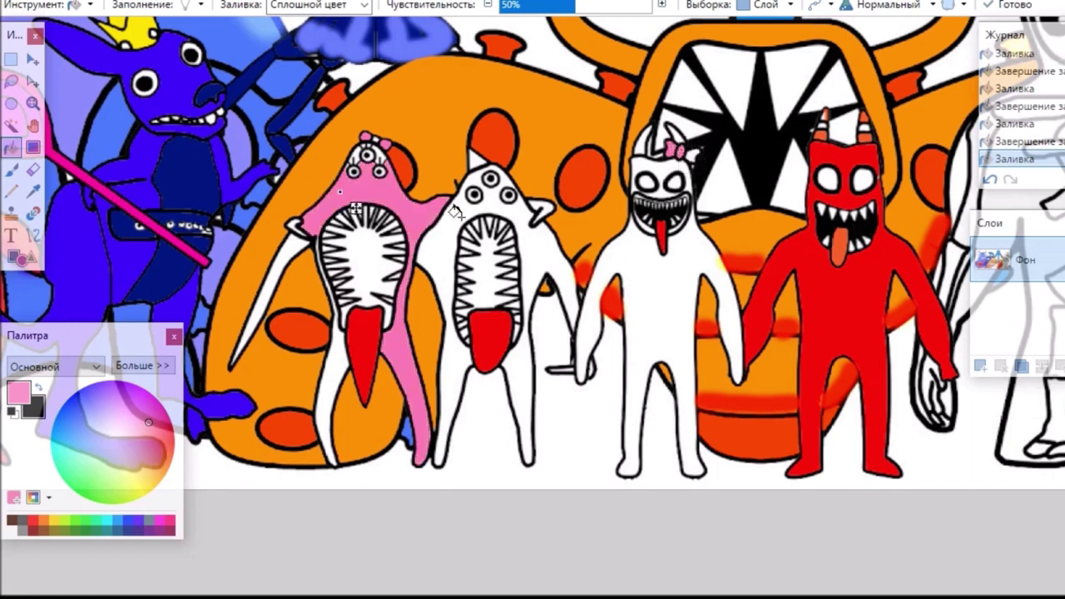
{"action": "left_click", "coordinate": [371, 152]}
{"action": "left_click", "coordinate": [301, 268]}
{"action": "left_click", "coordinate": [349, 385]}
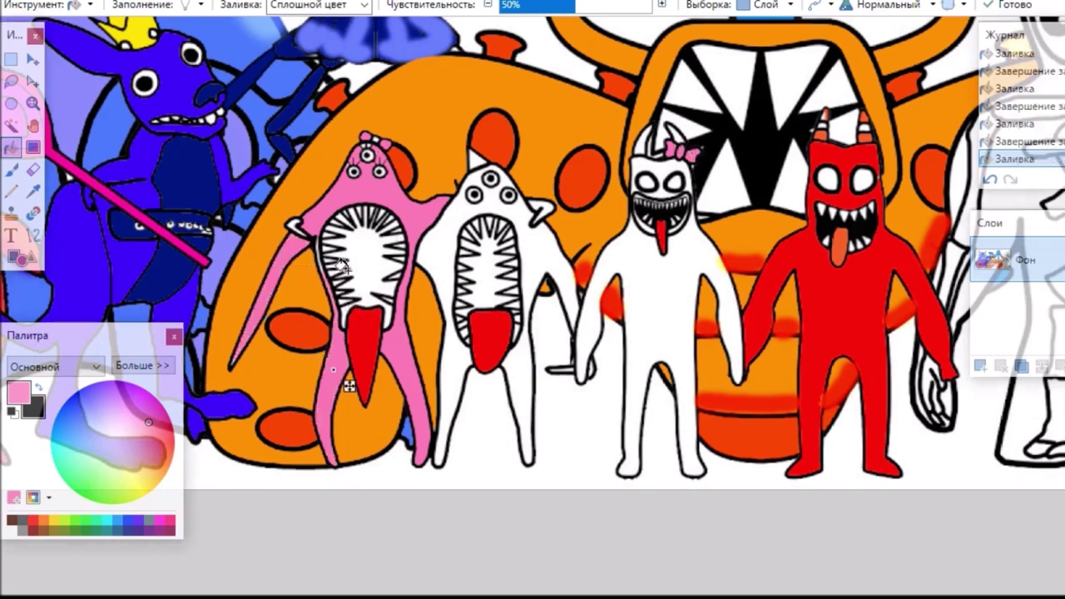
{"action": "left_click", "coordinate": [161, 404]}
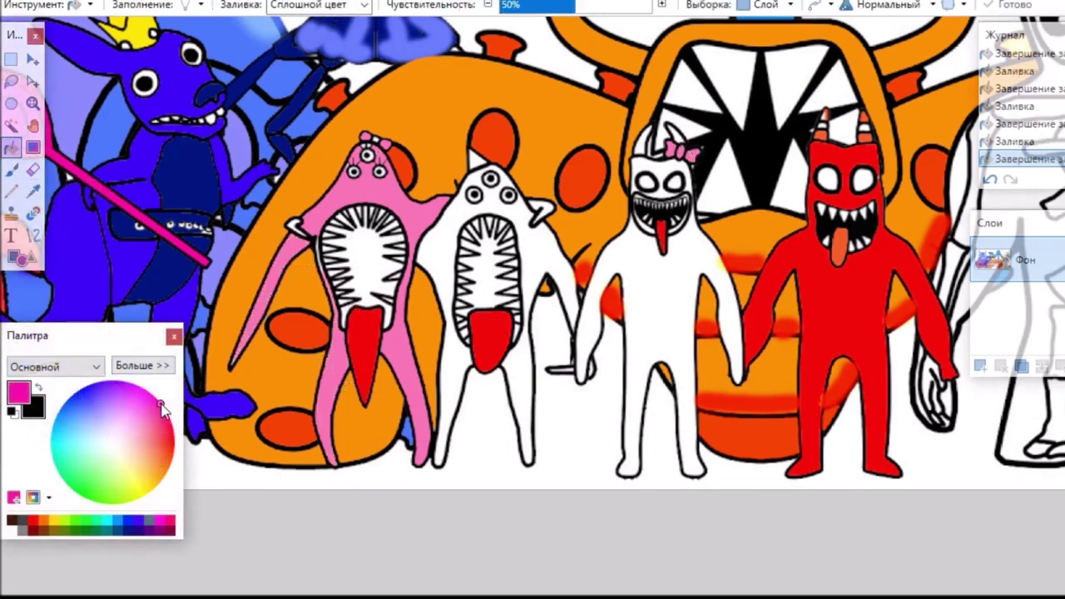
{"action": "left_click", "coordinate": [388, 277]}
Fill the body of the three-eyed monster with the party hat with red.
{"action": "left_click", "coordinate": [12, 170]}
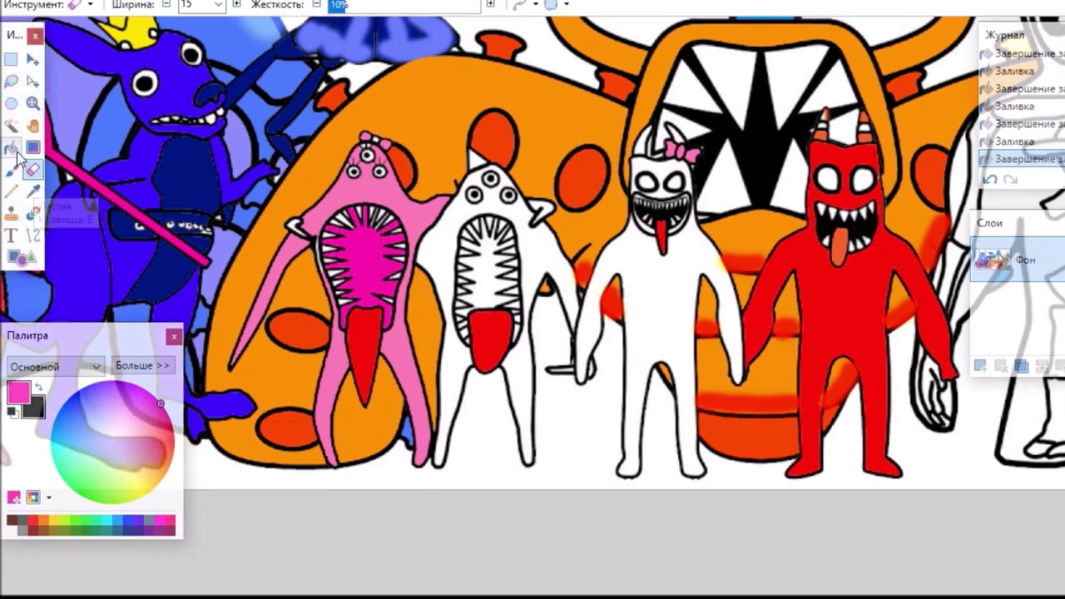
{"action": "left_click", "coordinate": [11, 147]}
{"action": "left_click", "coordinate": [174, 432]}
{"action": "left_click", "coordinate": [531, 229]}
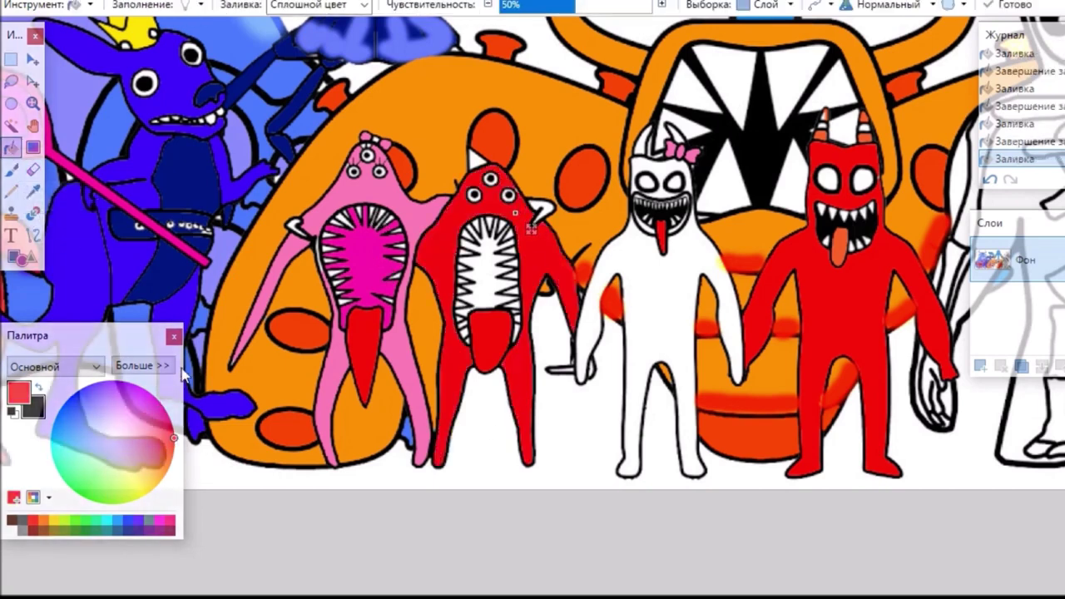
Fill the inside of the red three-eyed monster's mouth with dark red, including the gaps beside its tongue.
{"action": "left_click", "coordinate": [160, 529]}
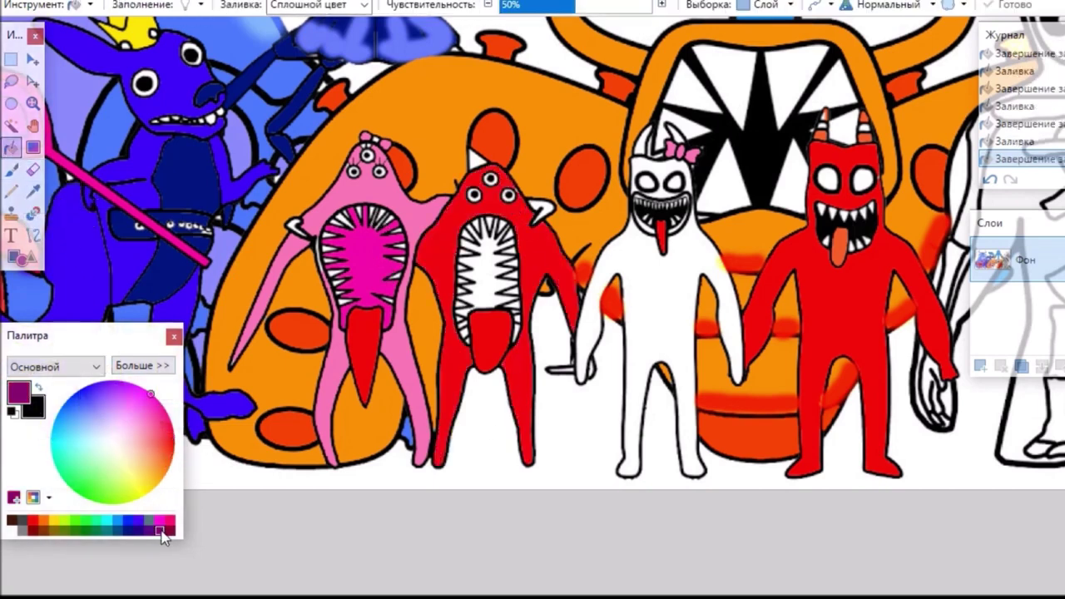
{"action": "left_click", "coordinate": [40, 533]}
{"action": "left_click", "coordinate": [504, 285]}
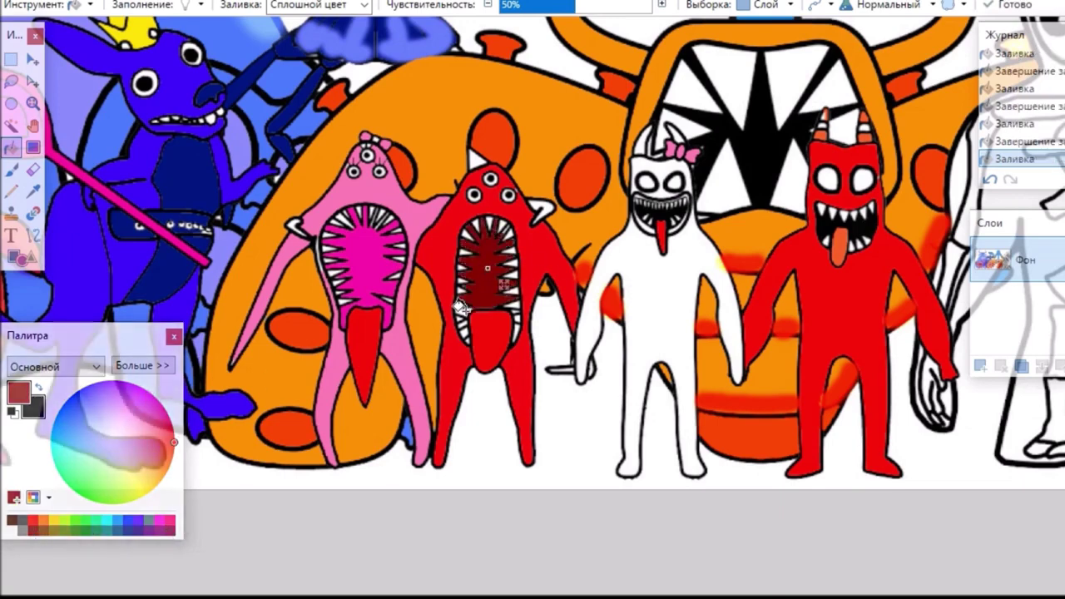
{"action": "scroll", "coordinate": [563, 250], "scroll_direction": "up", "scroll_amount": 1}
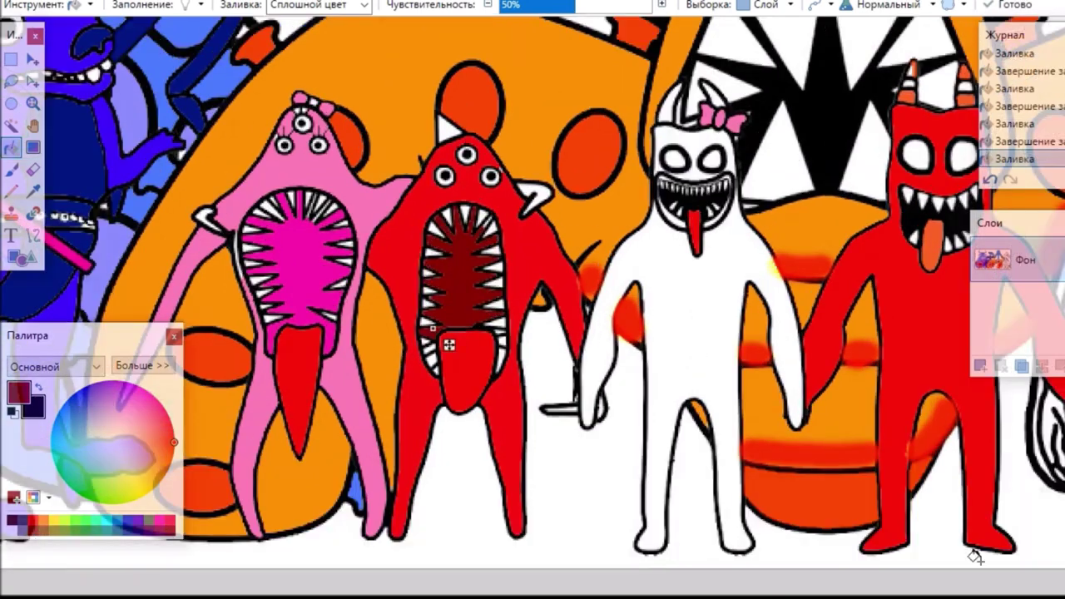
{"action": "left_click", "coordinate": [501, 357]}
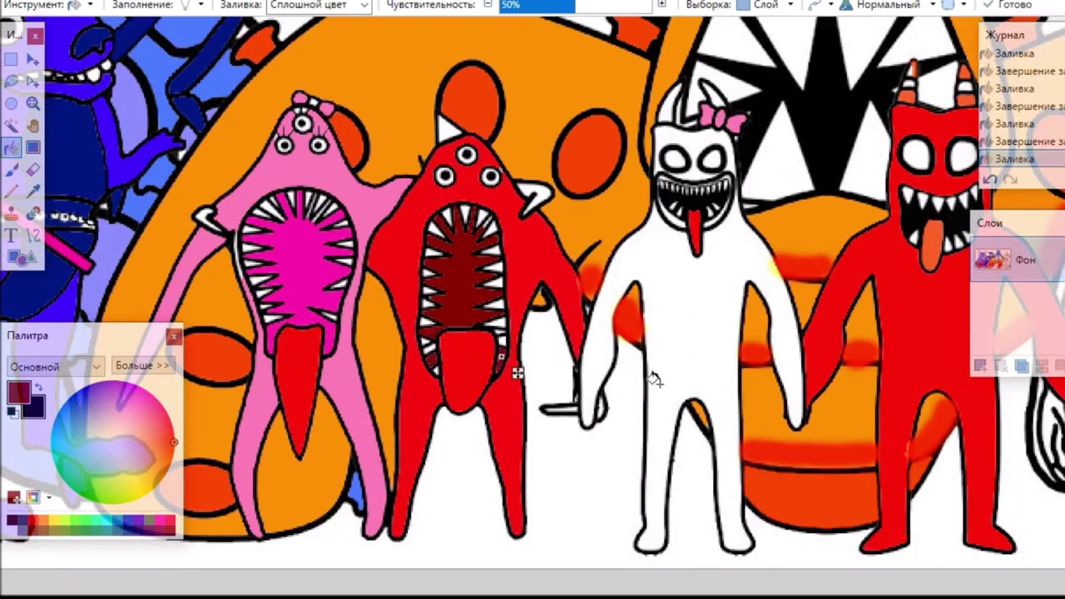
Sample the red and fill the small hand at the pink monster's outer shoulder with it.
{"action": "left_click", "coordinate": [34, 191]}
{"action": "left_click", "coordinate": [11, 169]}
{"action": "left_click", "coordinate": [12, 147]}
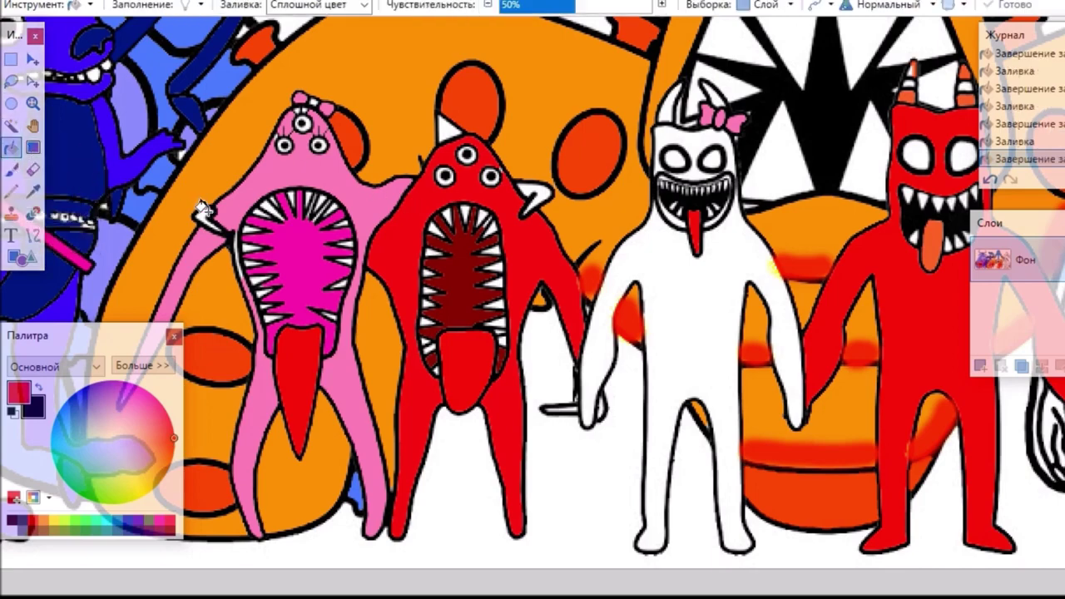
{"action": "left_click", "coordinate": [202, 210]}
{"action": "left_click_drag", "start_coordinate": [216, 223], "coordinate": [220, 230]}
Sample the pink monster's body color and fill the small hand at the red three-eyed monster's shoulder with it.
{"action": "left_click", "coordinate": [33, 148]}
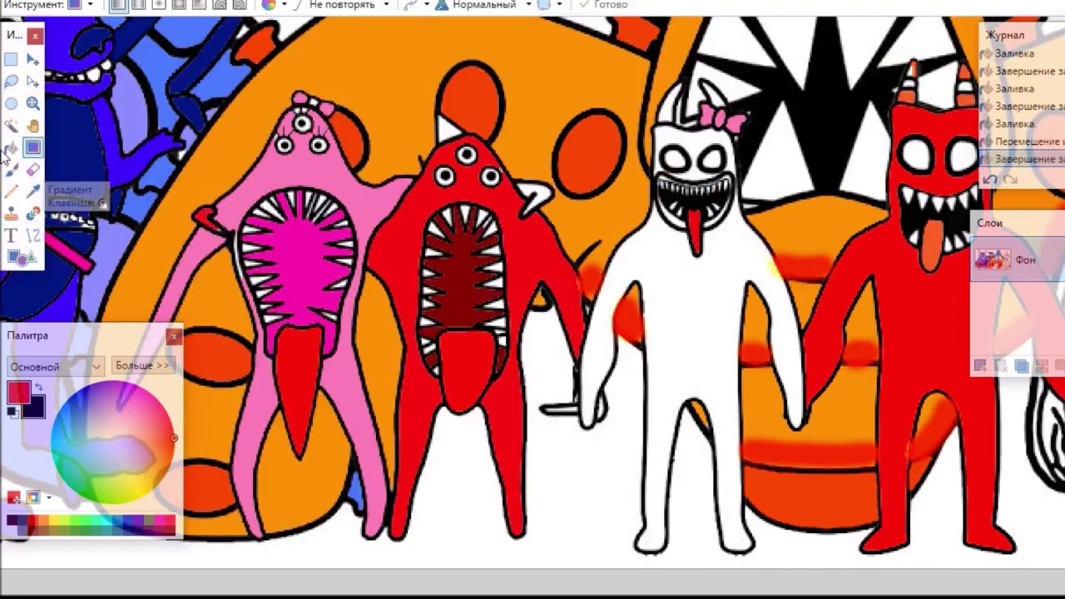
{"action": "left_click", "coordinate": [11, 148]}
{"action": "left_click", "coordinate": [33, 191]}
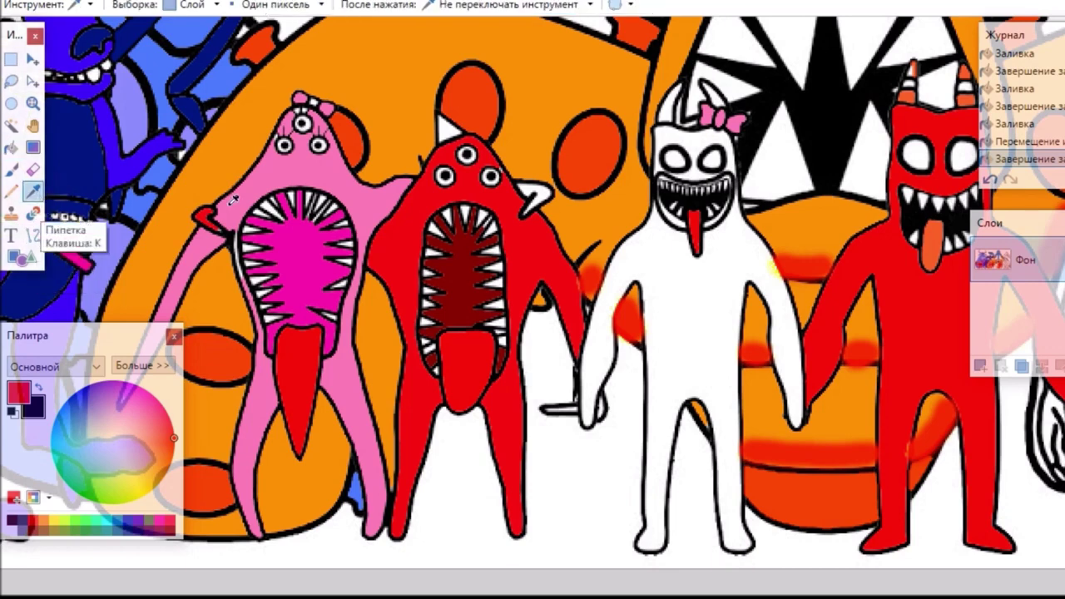
{"action": "left_click", "coordinate": [257, 179]}
{"action": "left_click", "coordinate": [11, 146]}
{"action": "left_click", "coordinate": [537, 196]}
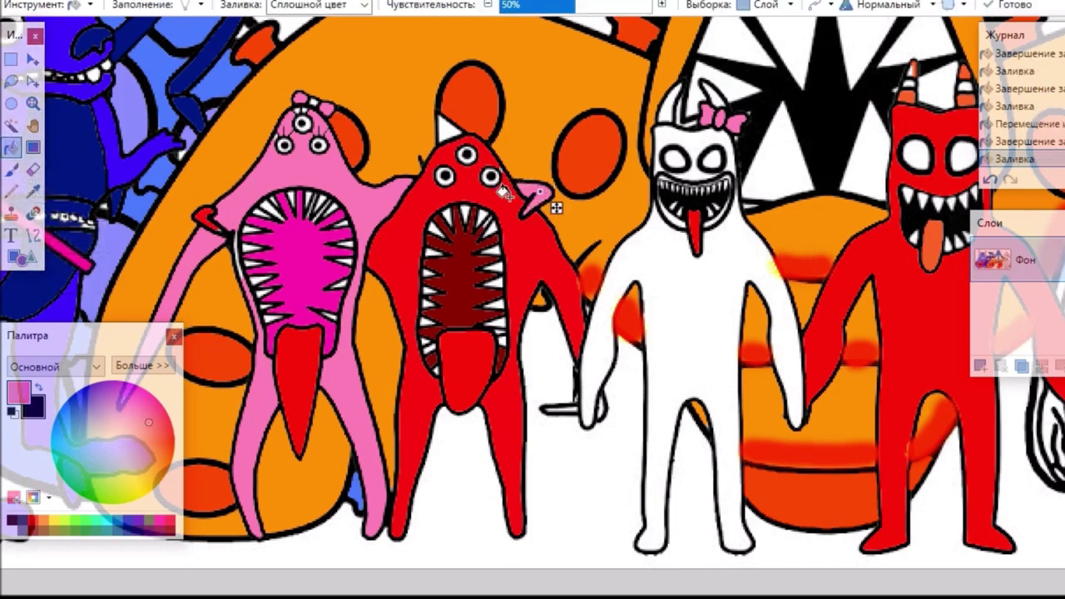
Choose light orange and fill the red three-eyed monster's party hat.
{"action": "left_click", "coordinate": [33, 192]}
{"action": "left_click", "coordinate": [11, 147]}
{"action": "left_click", "coordinate": [151, 470]}
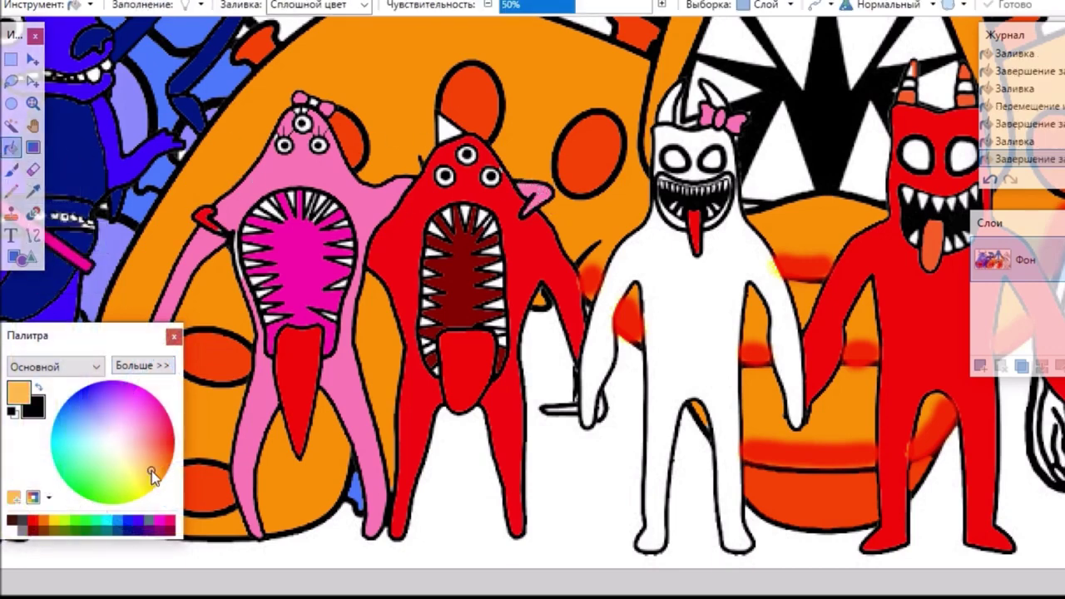
{"action": "left_click", "coordinate": [435, 126]}
Fill the lower lip of the white horned monster with pinkish red on both sides of its tongue, undoing the stray outline fill.
{"action": "scroll", "coordinate": [466, 150], "scroll_direction": "right", "scroll_amount": 5}
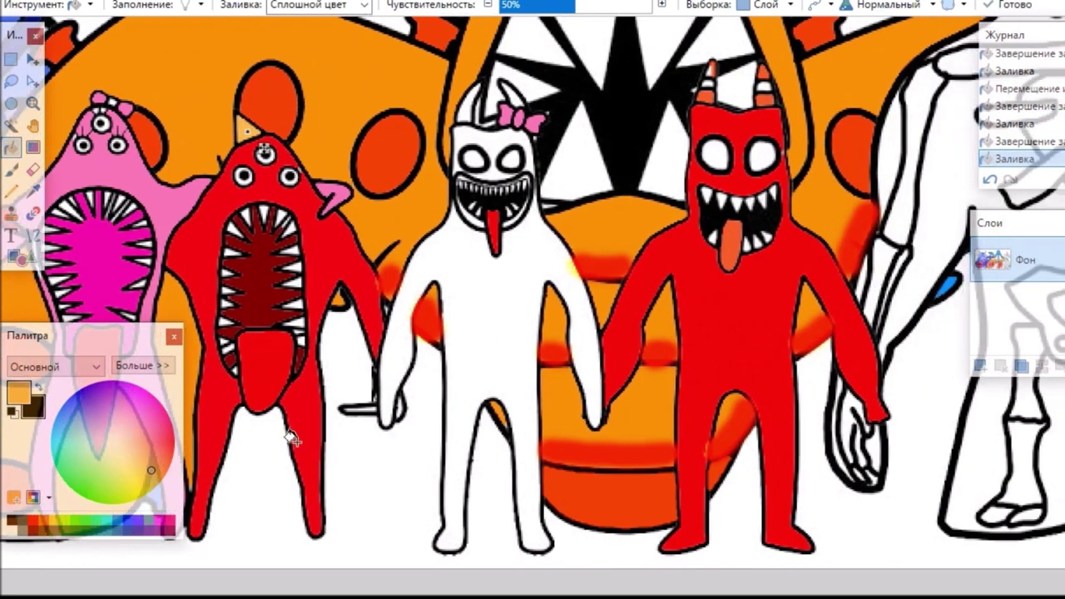
{"action": "left_click", "coordinate": [165, 424]}
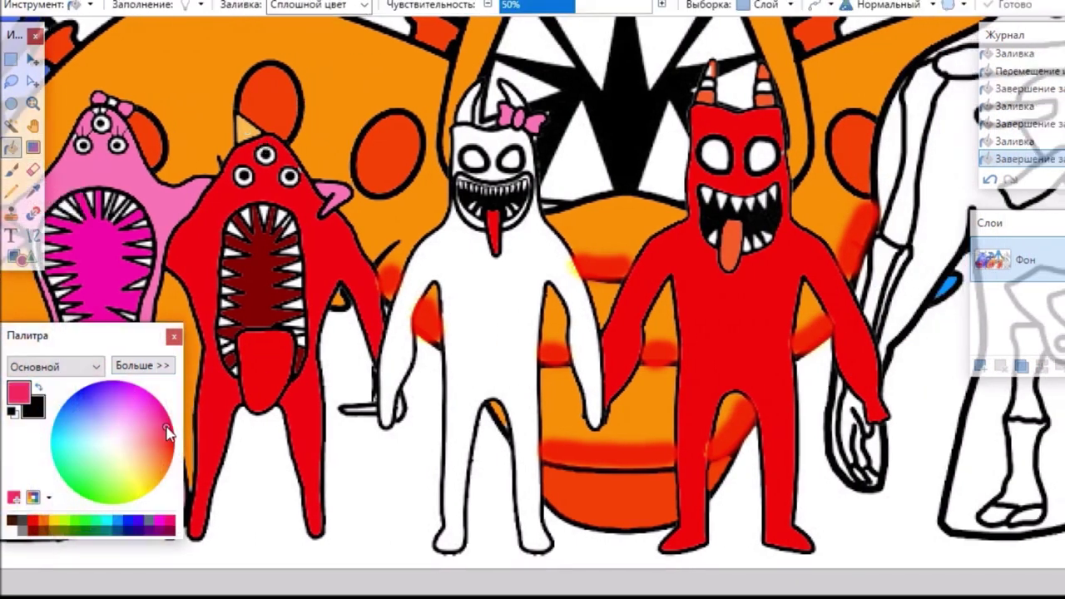
{"action": "left_click", "coordinate": [467, 210]}
{"action": "left_click", "coordinate": [504, 216]}
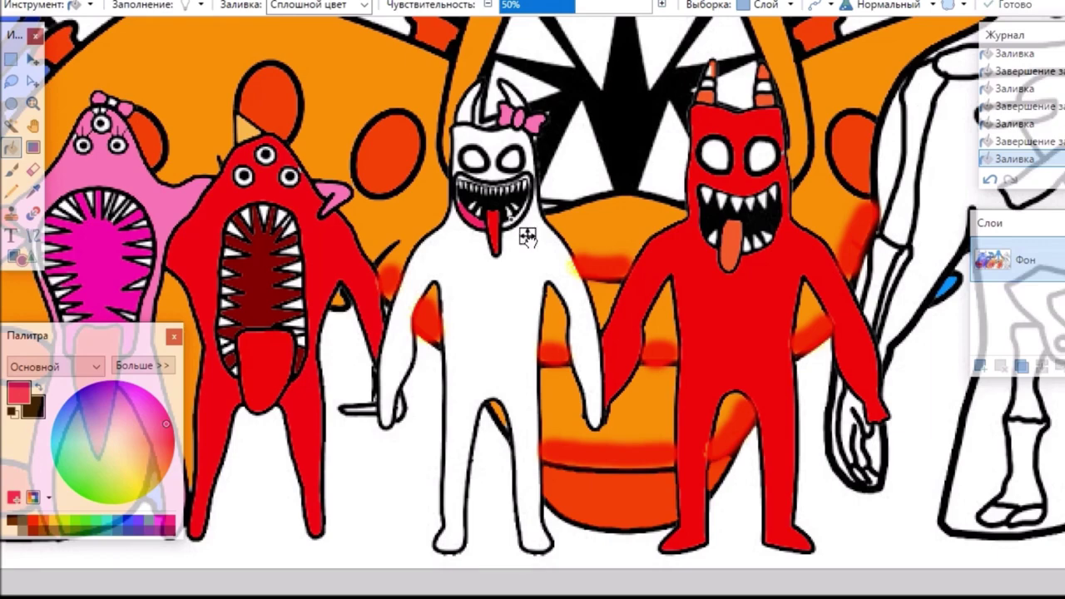
{"action": "left_click", "coordinate": [527, 237]}
{"action": "left_click", "coordinate": [487, 162]}
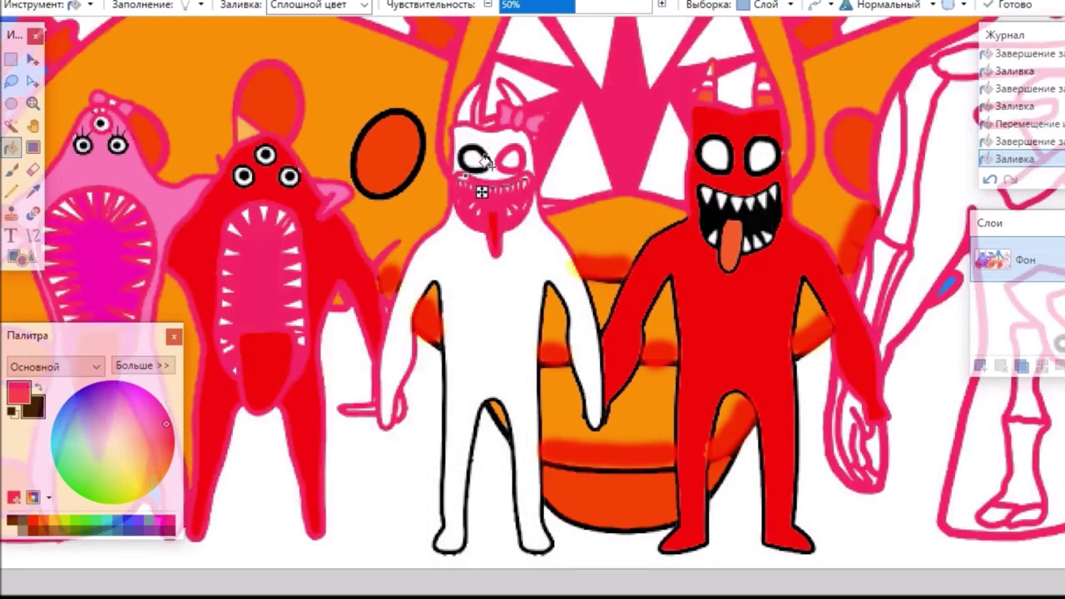
{"action": "key", "text": "ctrl+z"}
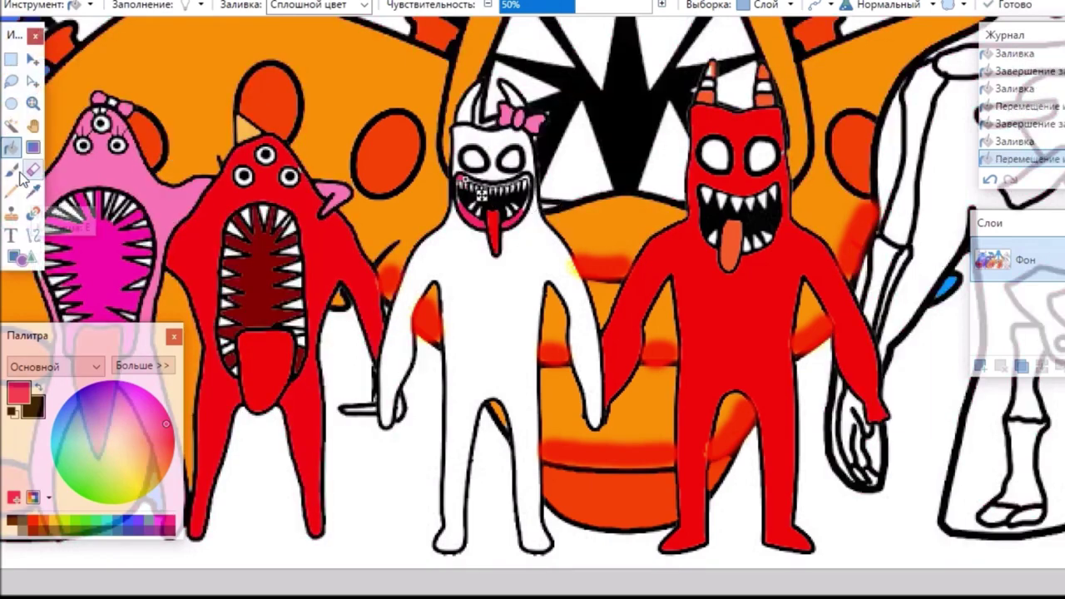
Dab pinkish red at the corner of the white horned monster's mouth with a size 5 brush and undo the last stroke.
{"action": "left_click", "coordinate": [11, 169]}
{"action": "left_click", "coordinate": [218, 5]}
{"action": "scroll", "coordinate": [215, 167], "scroll_direction": "up", "scroll_amount": 5}
{"action": "left_click", "coordinate": [200, 72]}
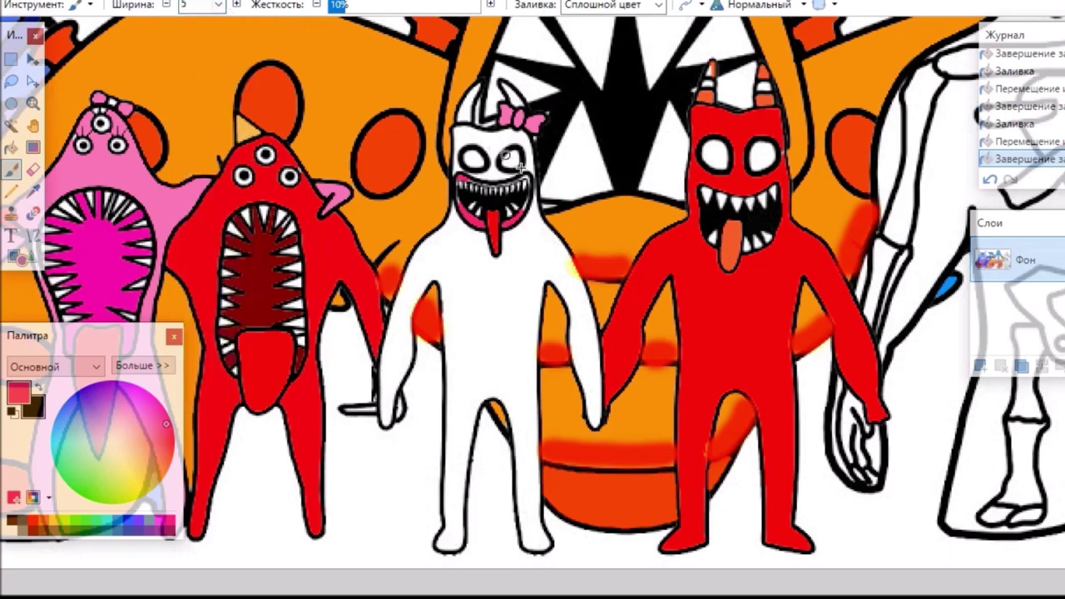
{"action": "left_click", "coordinate": [536, 173]}
{"action": "left_click", "coordinate": [526, 177]}
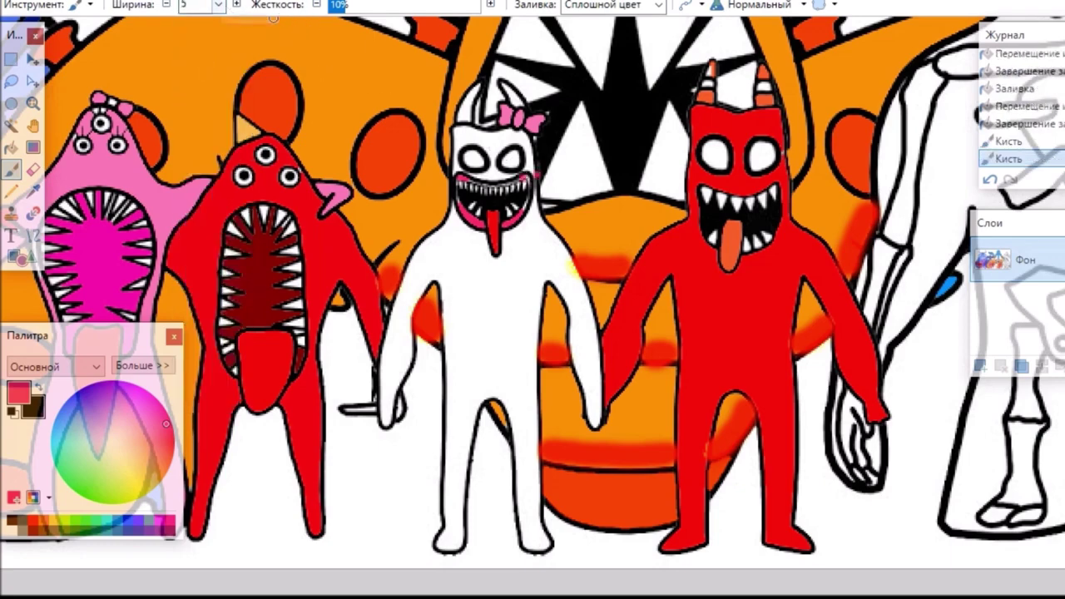
{"action": "key", "text": "ctrl+z"}
Brush pinkish-red shading over both eyelids of the orange monster with a size 20 brush in the Glow blend mode.
{"action": "scroll", "coordinate": [713, 452], "scroll_direction": "down", "scroll_amount": 2}
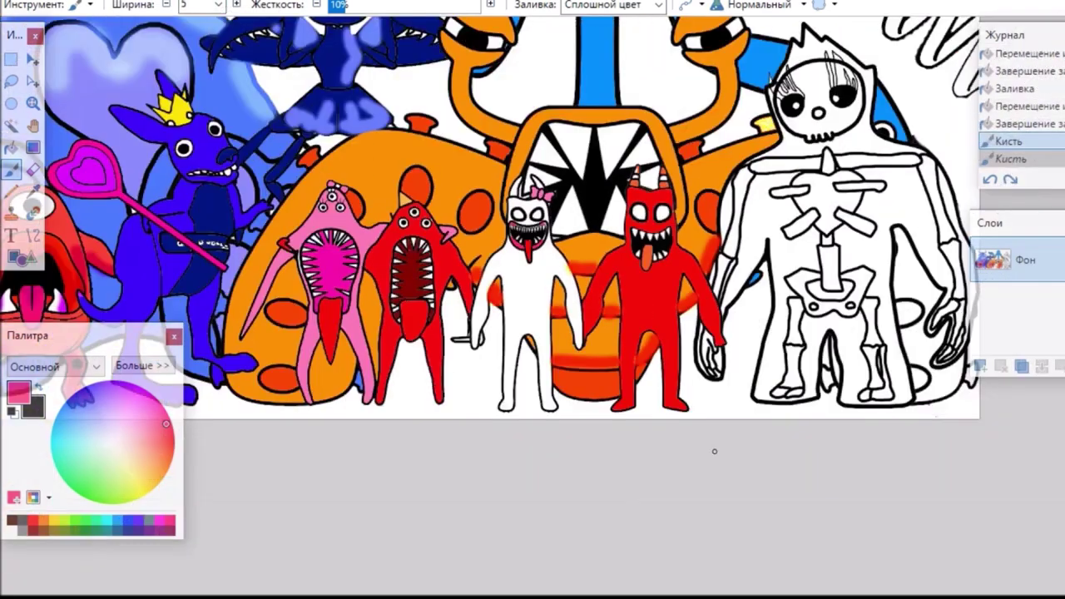
{"action": "scroll", "coordinate": [713, 452], "scroll_direction": "right", "scroll_amount": 1}
{"action": "scroll", "coordinate": [131, 354], "scroll_direction": "up", "scroll_amount": 5}
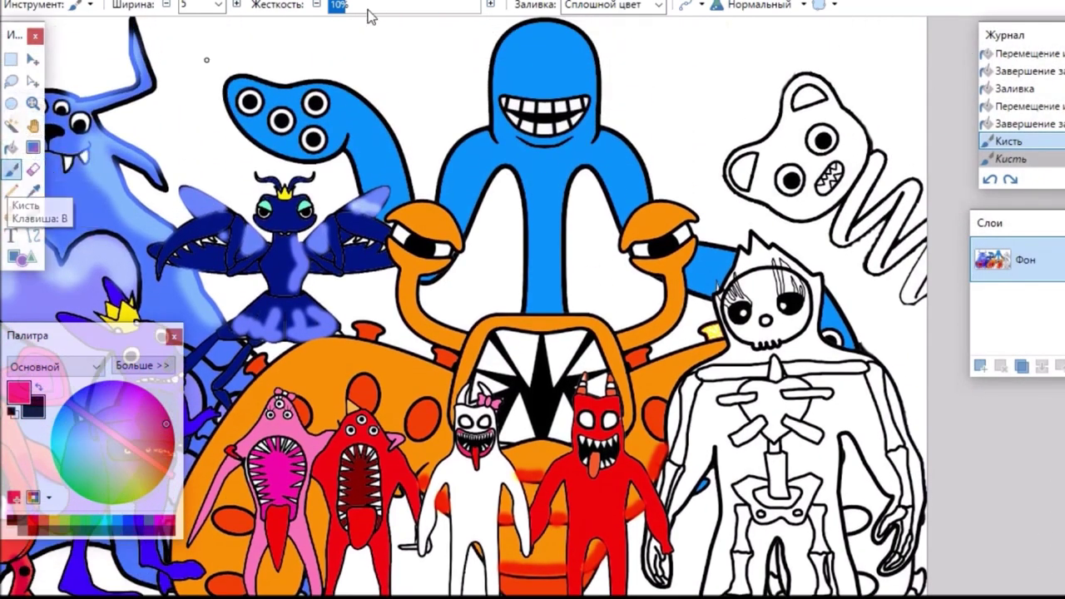
{"action": "left_click", "coordinate": [218, 5]}
{"action": "left_click", "coordinate": [204, 274]}
{"action": "left_click", "coordinate": [753, 5]}
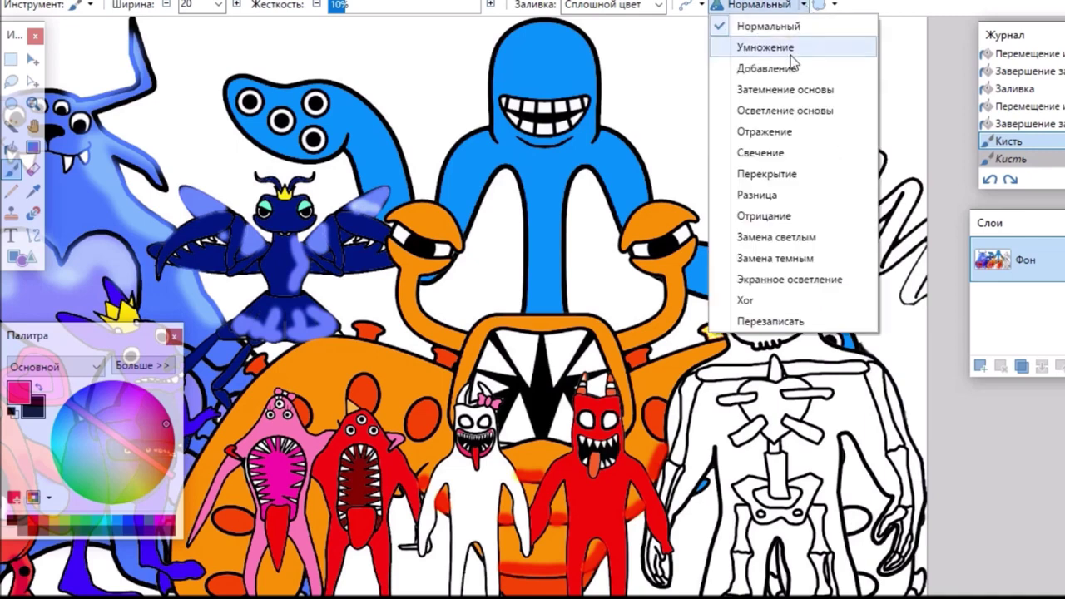
{"action": "left_click", "coordinate": [774, 153]}
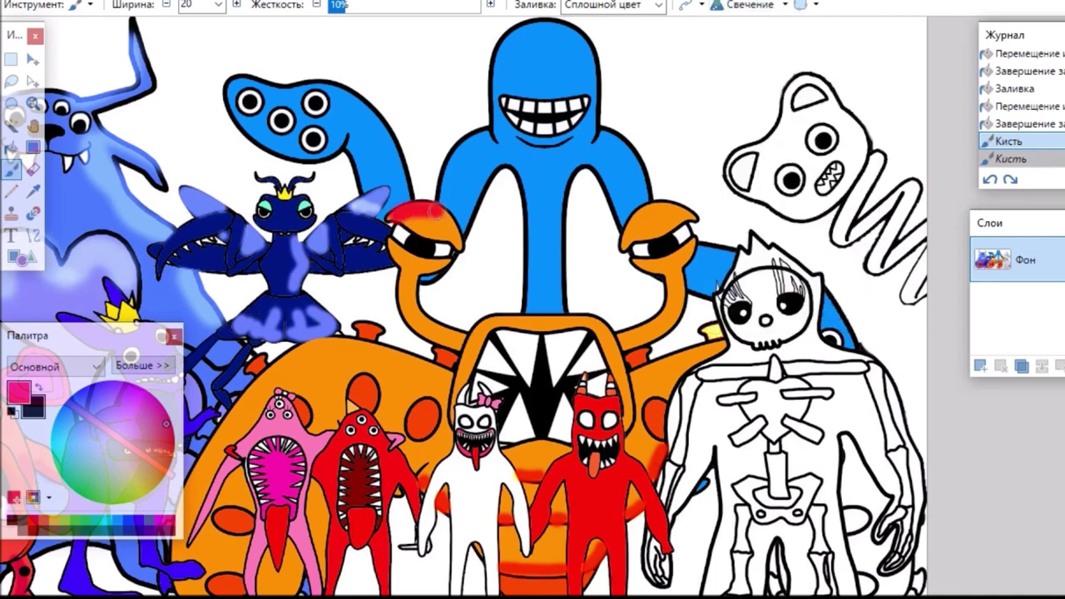
{"action": "left_click_drag", "start_coordinate": [434, 213], "coordinate": [456, 236]}
{"action": "left_click_drag", "start_coordinate": [658, 213], "coordinate": [692, 218]}
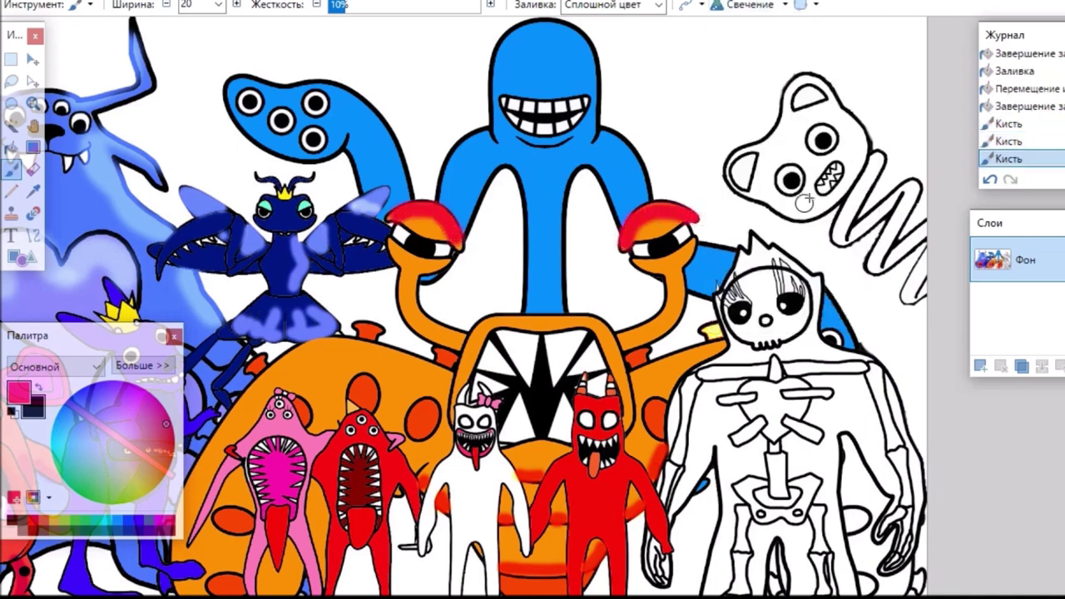
Fill the skeleton monster's hood, torso and outer arm areas with light pink using the Normal blend mode.
{"action": "left_click", "coordinate": [11, 148]}
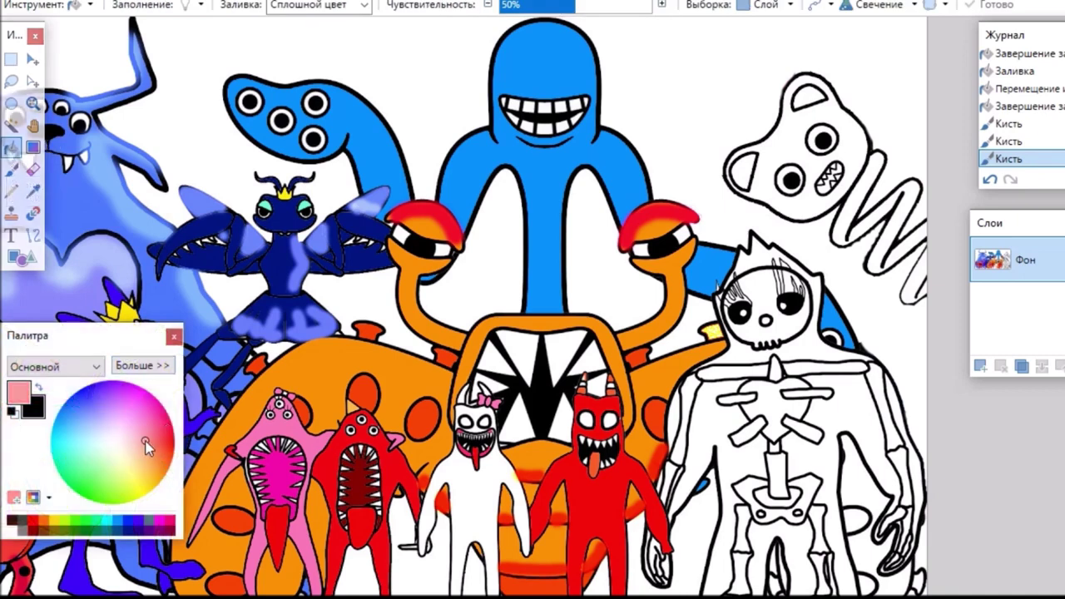
{"action": "left_click", "coordinate": [902, 5]}
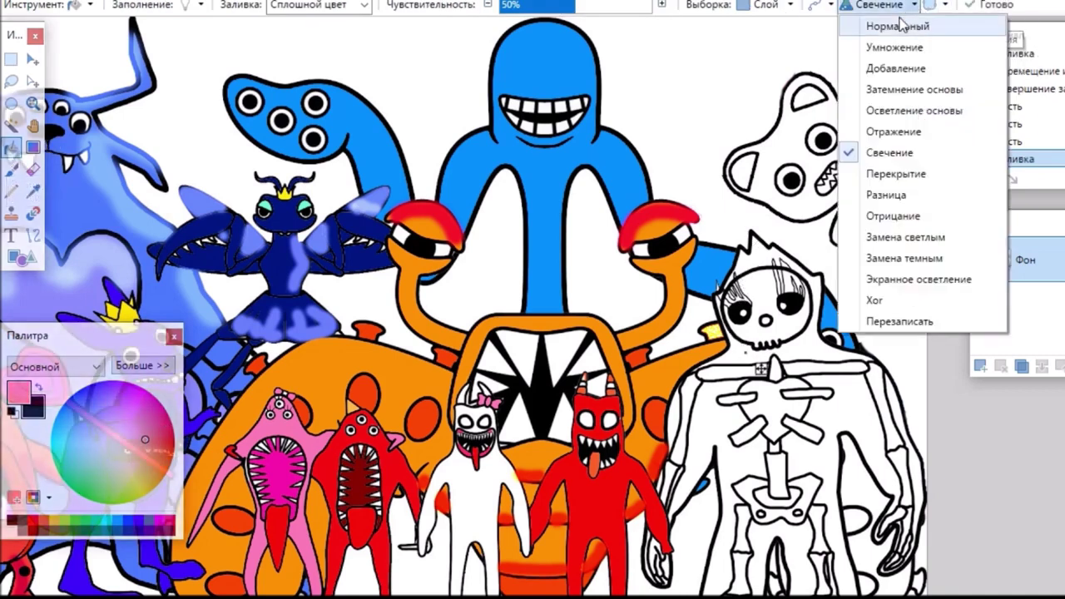
{"action": "left_click", "coordinate": [899, 26]}
{"action": "left_click", "coordinate": [760, 369]}
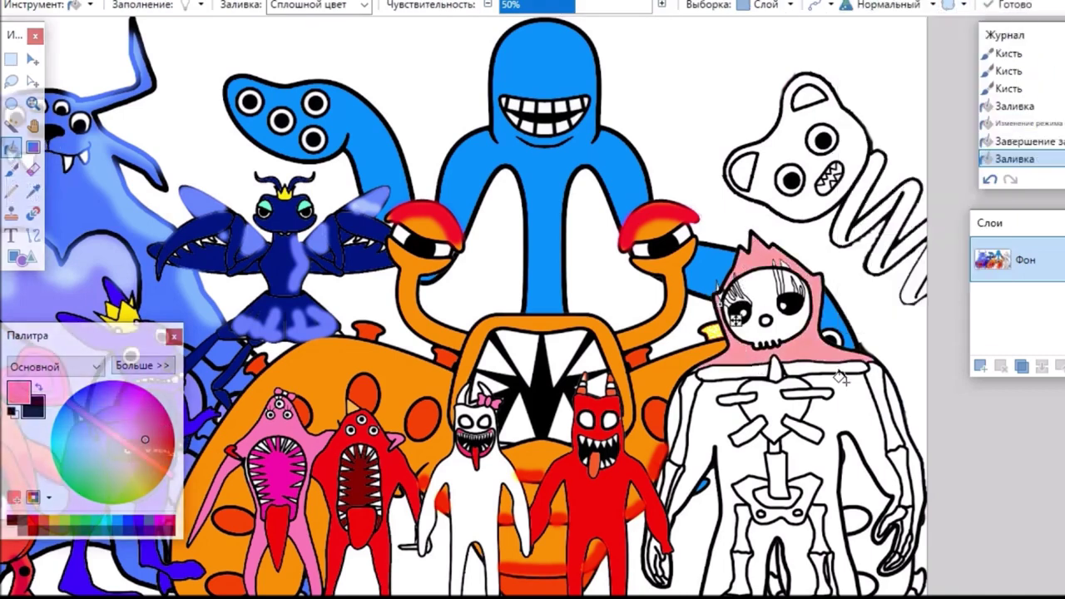
{"action": "left_click", "coordinate": [843, 378]}
{"action": "left_click", "coordinate": [670, 412]}
{"action": "left_click", "coordinate": [914, 432]}
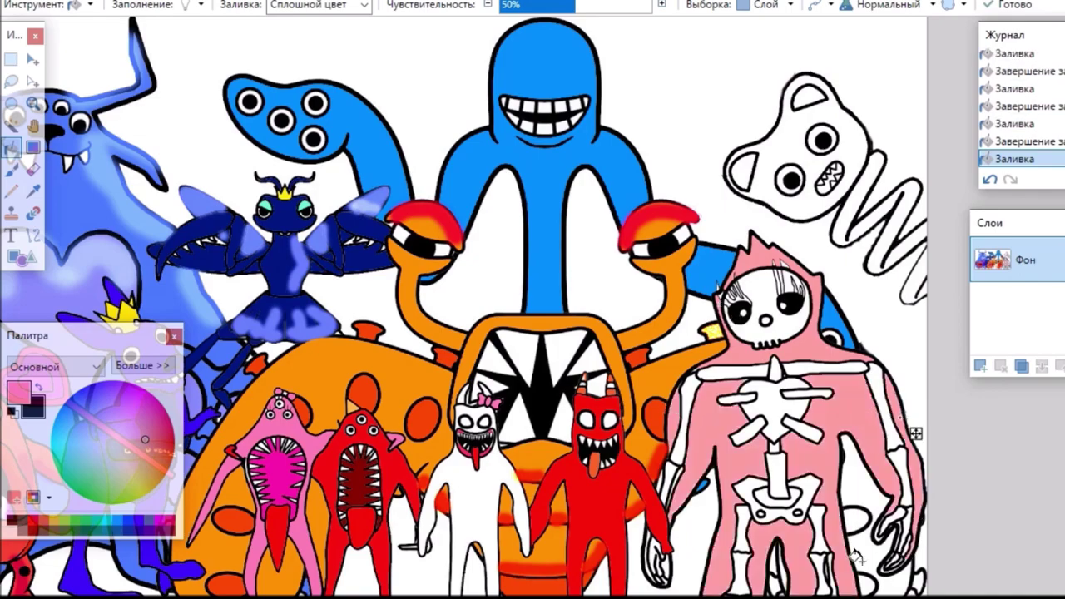
Fill the remaining white skin gaps around the skeleton monster's hand beside the red horned monster with light pink.
{"action": "scroll", "coordinate": [525, 304], "scroll_direction": "up", "scroll_amount": 2}
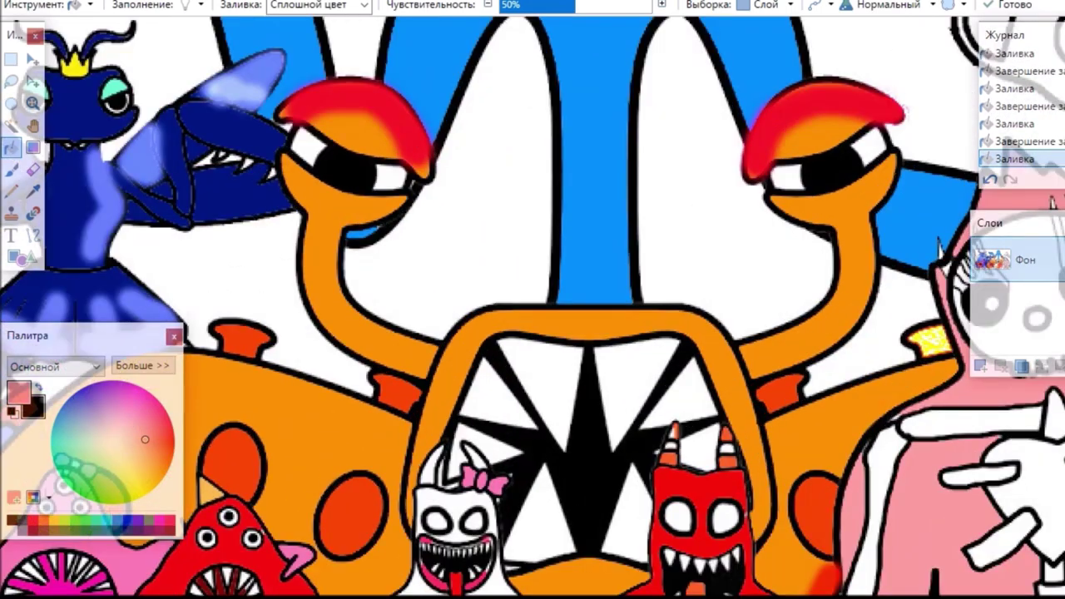
{"action": "scroll", "coordinate": [524, 304], "scroll_direction": "down", "scroll_amount": 5}
{"action": "scroll", "coordinate": [525, 304], "scroll_direction": "right", "scroll_amount": 1}
{"action": "scroll", "coordinate": [533, 304], "scroll_direction": "right", "scroll_amount": 3}
{"action": "left_click", "coordinate": [441, 431]}
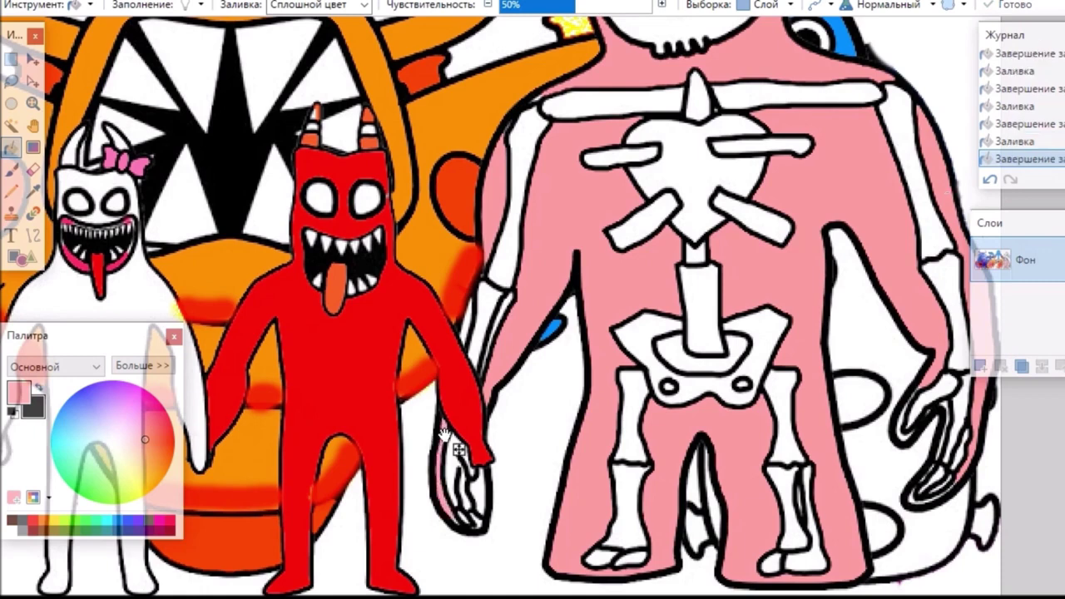
{"action": "left_click", "coordinate": [478, 492]}
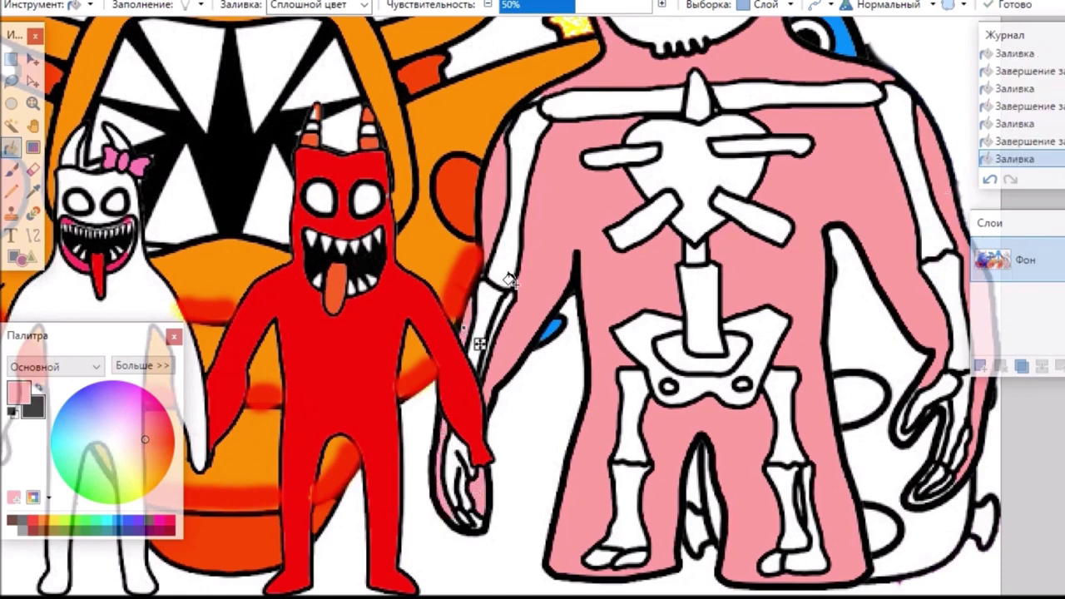
Choose bright red and fill the heart in the skeleton monster's chest.
{"action": "scroll", "coordinate": [479, 358], "scroll_direction": "up", "scroll_amount": 1}
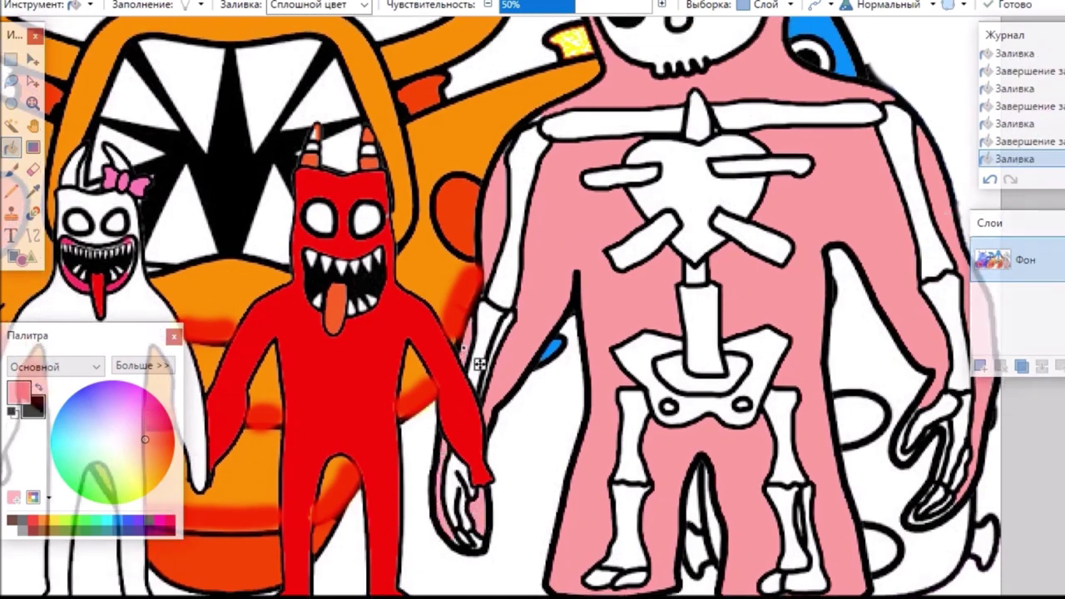
{"action": "left_click", "coordinate": [173, 434]}
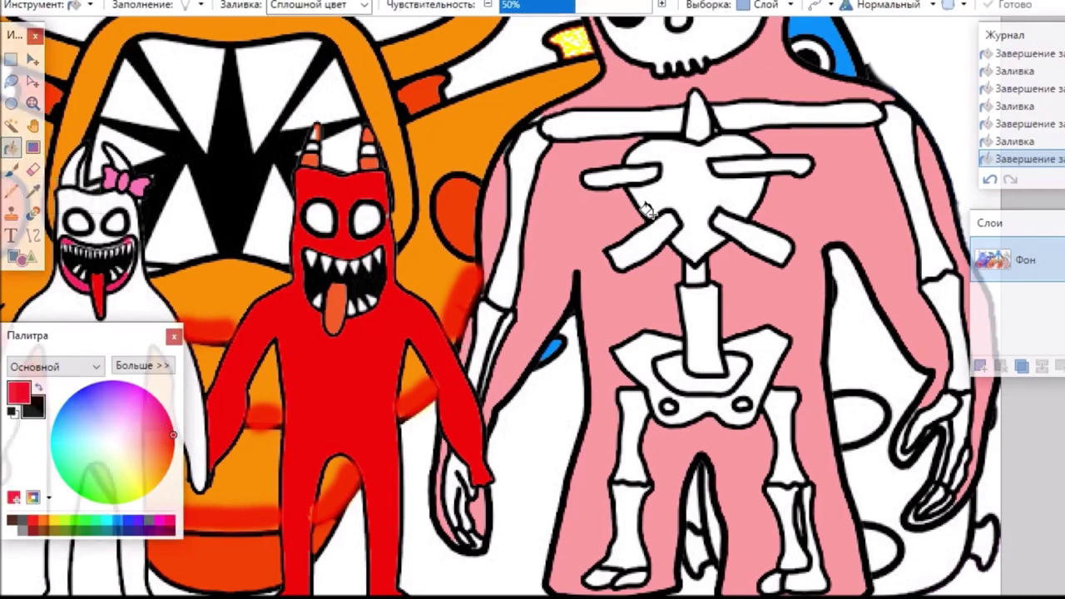
{"action": "left_click", "coordinate": [688, 190]}
Choose magenta and fill the collarbone, arm and finger bones on the side nearest the red horned monster, undoing the stray fill.
{"action": "left_click", "coordinate": [160, 410]}
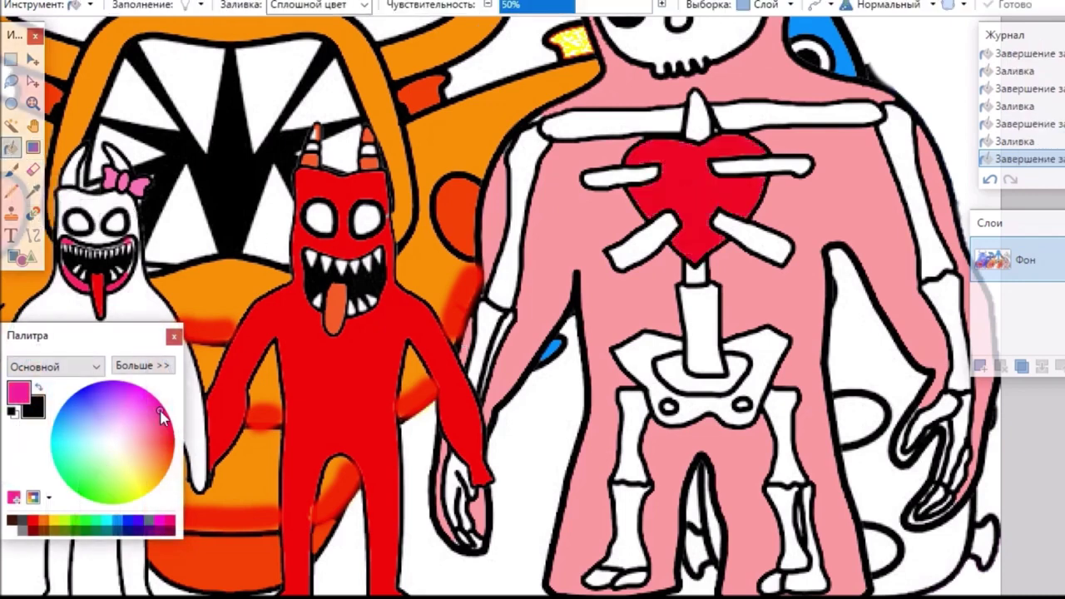
{"action": "left_click", "coordinate": [626, 126]}
{"action": "left_click", "coordinate": [532, 179]}
{"action": "left_click", "coordinate": [489, 325]}
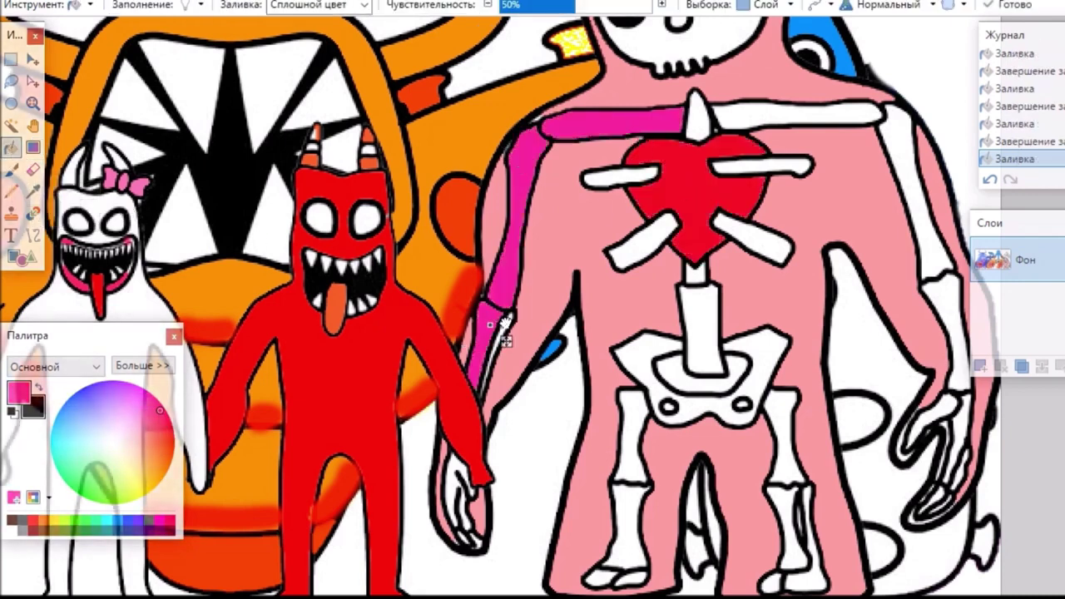
{"action": "left_click", "coordinate": [456, 479]}
{"action": "key", "text": "ctrl+z"}
{"action": "left_click", "coordinate": [467, 499]}
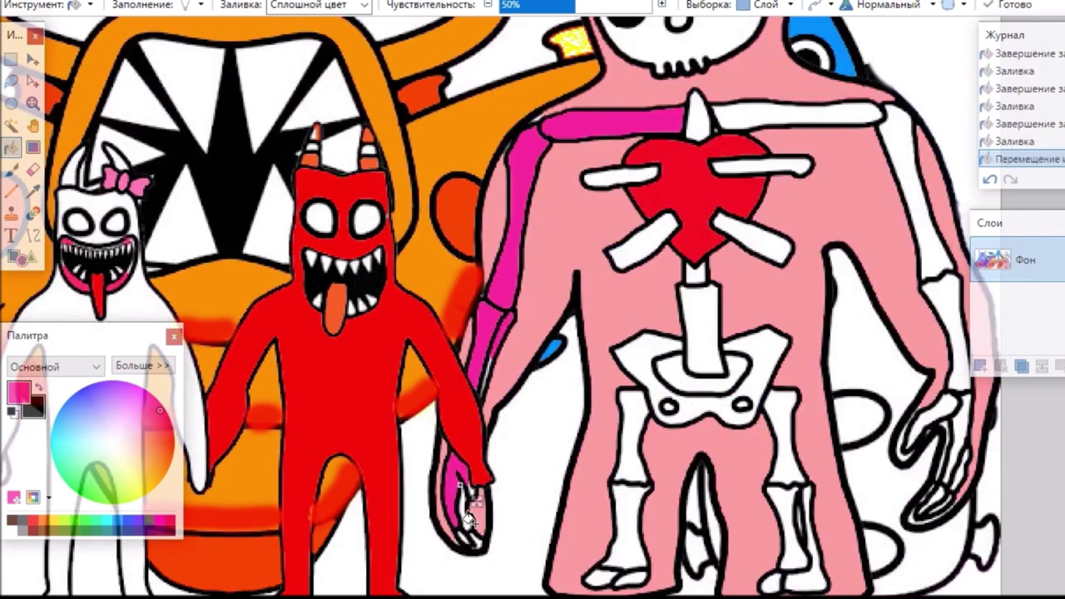
{"action": "left_click", "coordinate": [463, 531]}
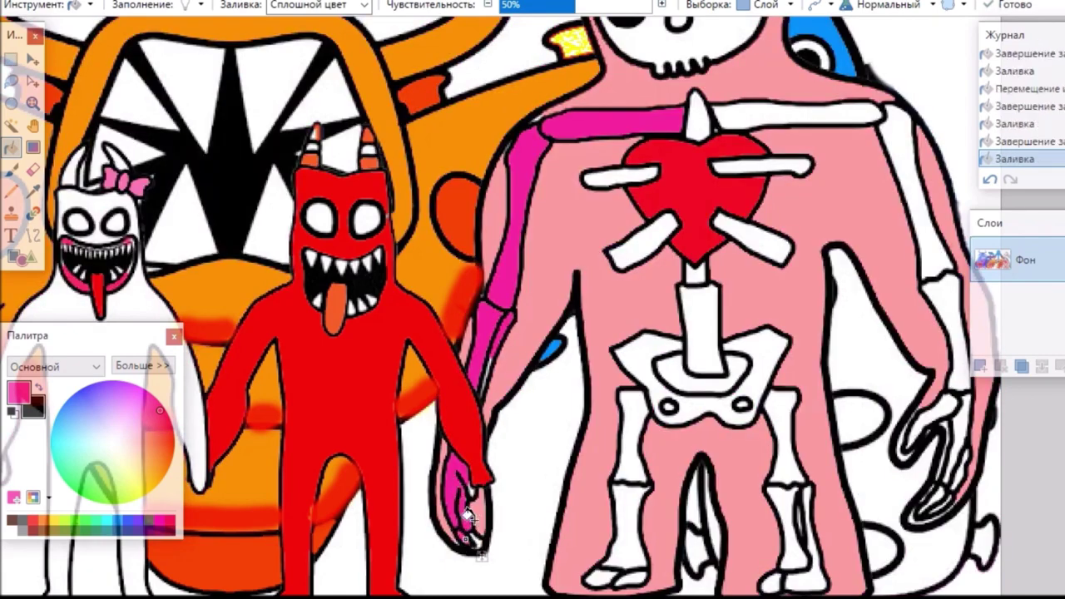
{"action": "left_click", "coordinate": [480, 504]}
{"action": "left_click", "coordinate": [471, 537]}
Fill the first leg's bones, the pelvis with its inner opening, and the thick spine segment with magenta.
{"action": "left_click", "coordinate": [631, 520]}
{"action": "left_click", "coordinate": [614, 574]}
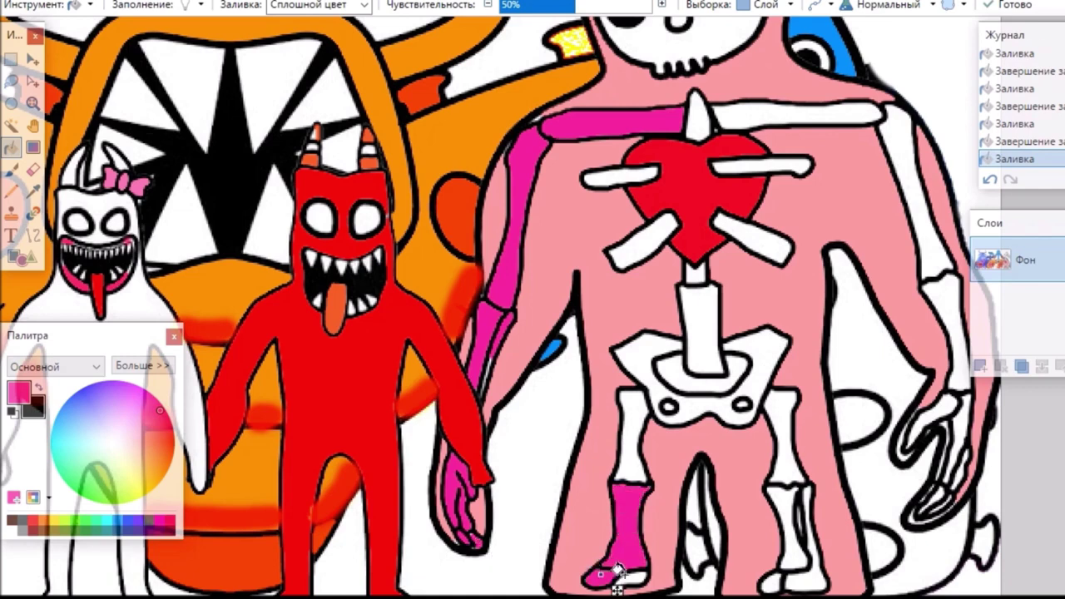
{"action": "left_click", "coordinate": [626, 456]}
{"action": "left_click", "coordinate": [653, 349]}
{"action": "left_click", "coordinate": [705, 345]}
{"action": "left_click", "coordinate": [696, 384]}
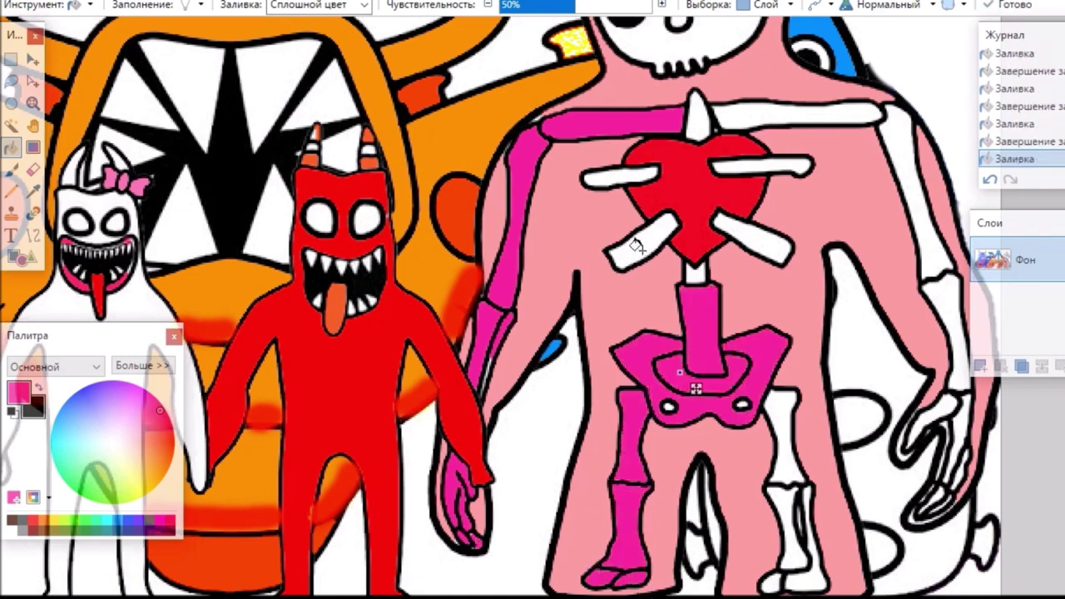
Fill the four ribs, the second collarbone, the pointed breastbone and the short spine segment below the heart with magenta.
{"action": "left_click", "coordinate": [641, 245]}
{"action": "left_click", "coordinate": [619, 175]}
{"action": "left_click", "coordinate": [732, 117]}
{"action": "left_click", "coordinate": [747, 164]}
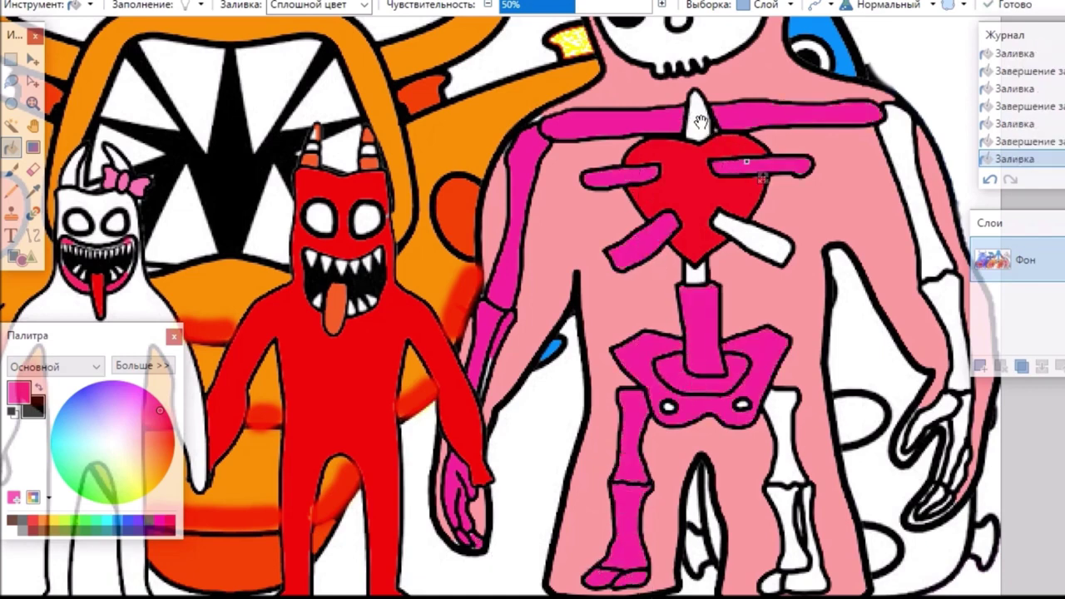
{"action": "left_click", "coordinate": [697, 115]}
{"action": "left_click", "coordinate": [751, 240]}
{"action": "left_click", "coordinate": [694, 274]}
Fill the thigh, shin and foot bones of the skeleton monster's other leg with magenta.
{"action": "left_click", "coordinate": [784, 499]}
{"action": "left_click", "coordinate": [786, 459]}
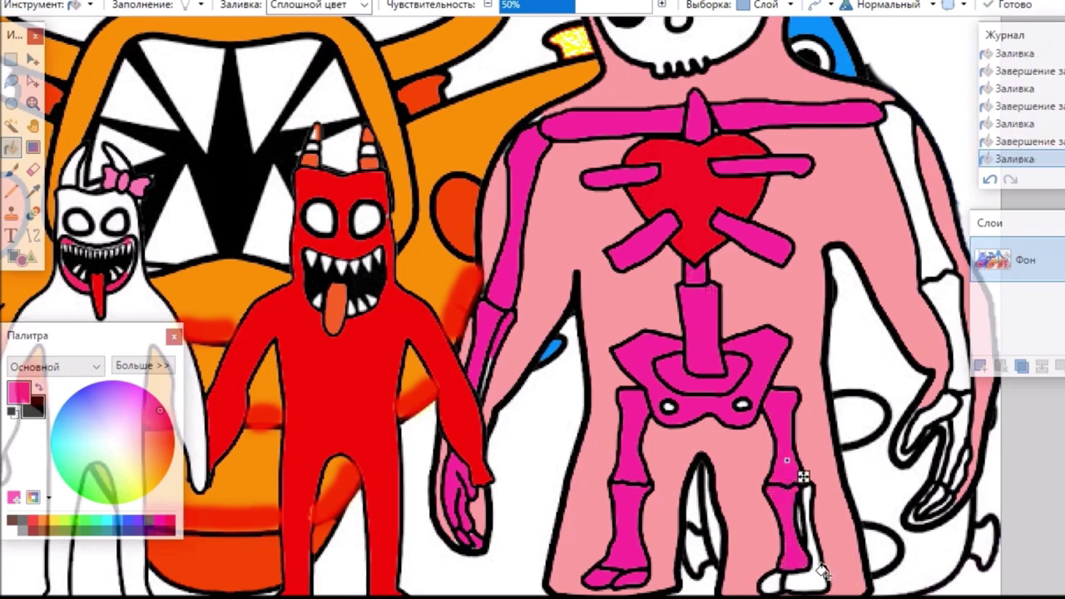
{"action": "left_click", "coordinate": [812, 579]}
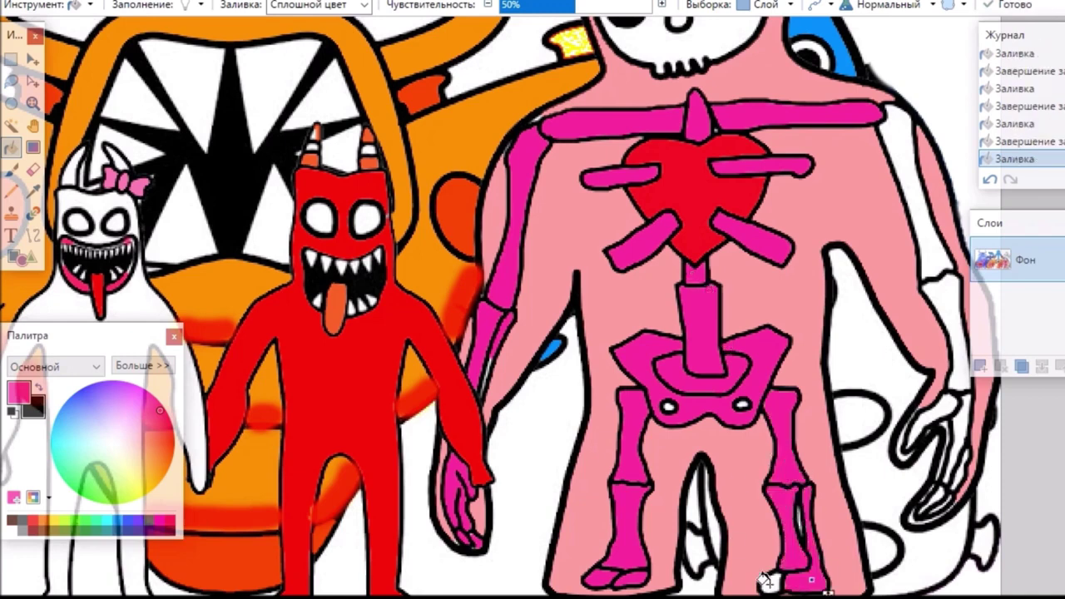
Fill the bones of the skeleton monster's outer arm and hand, plus its skull, with magenta.
{"action": "left_click", "coordinate": [928, 407]}
{"action": "left_click", "coordinate": [942, 445]}
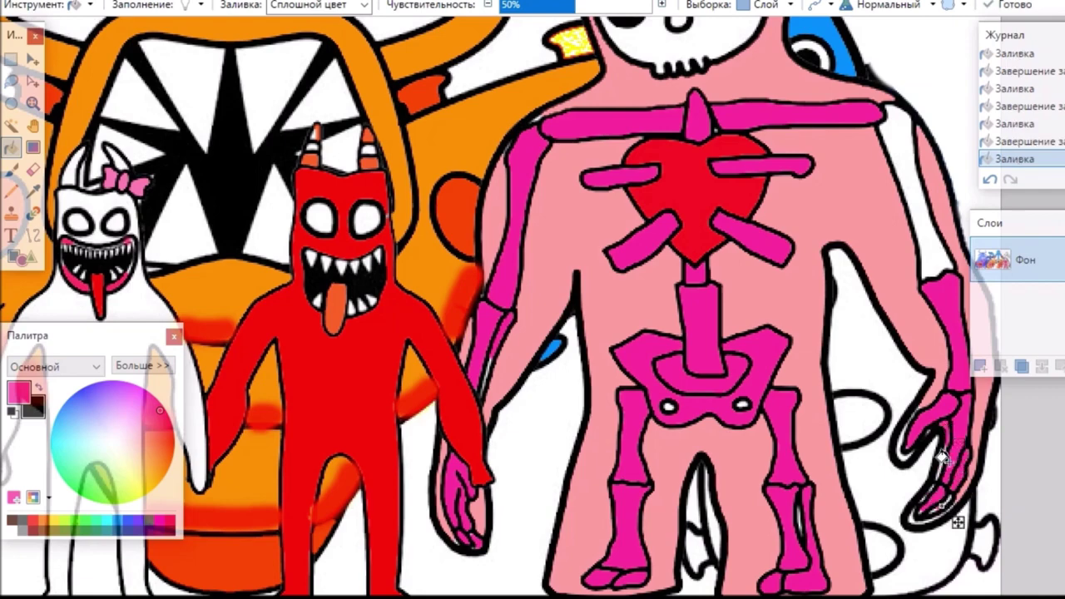
{"action": "scroll", "coordinate": [919, 250], "scroll_direction": "up", "scroll_amount": 3}
{"action": "left_click", "coordinate": [719, 92]}
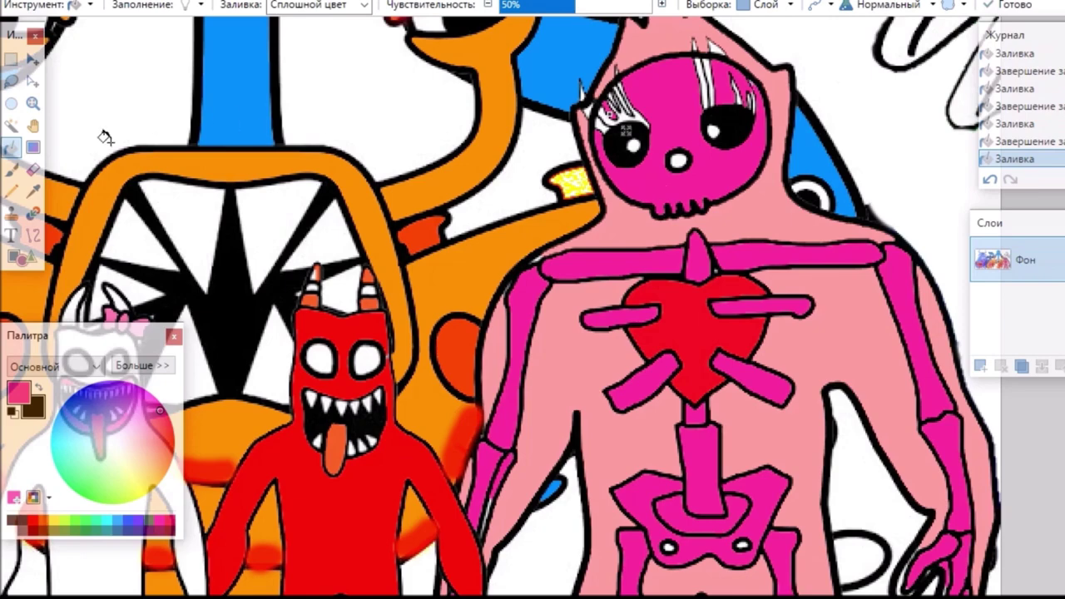
Choose orange and fill the white lash strands above both of the skull's eyes, including the tips crossing the hood.
{"action": "left_click", "coordinate": [171, 458]}
{"action": "left_click", "coordinate": [602, 121]}
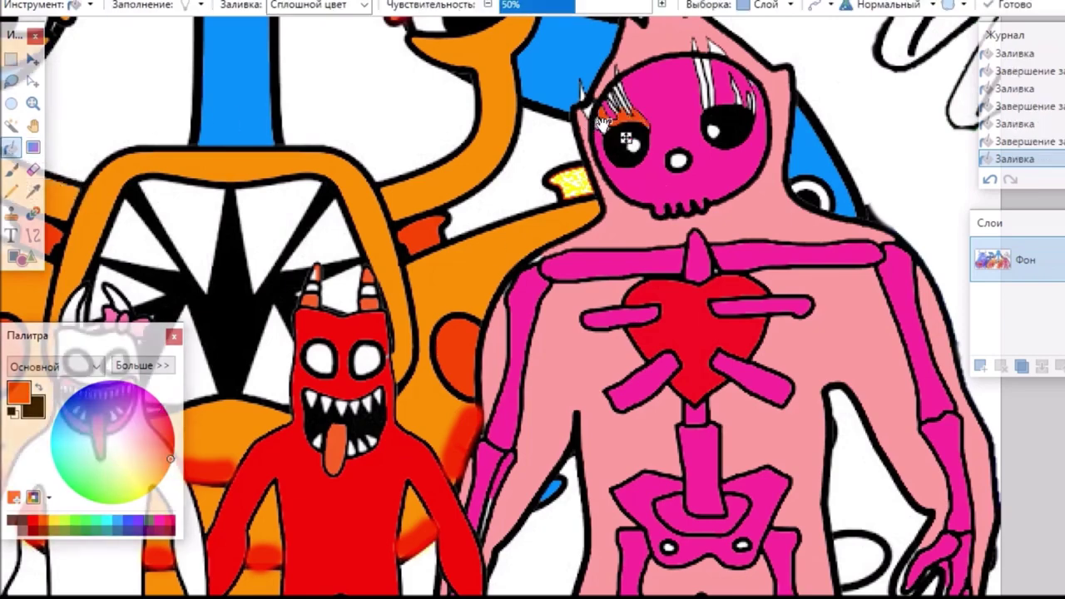
{"action": "scroll", "coordinate": [614, 141], "scroll_direction": "up", "scroll_amount": 3}
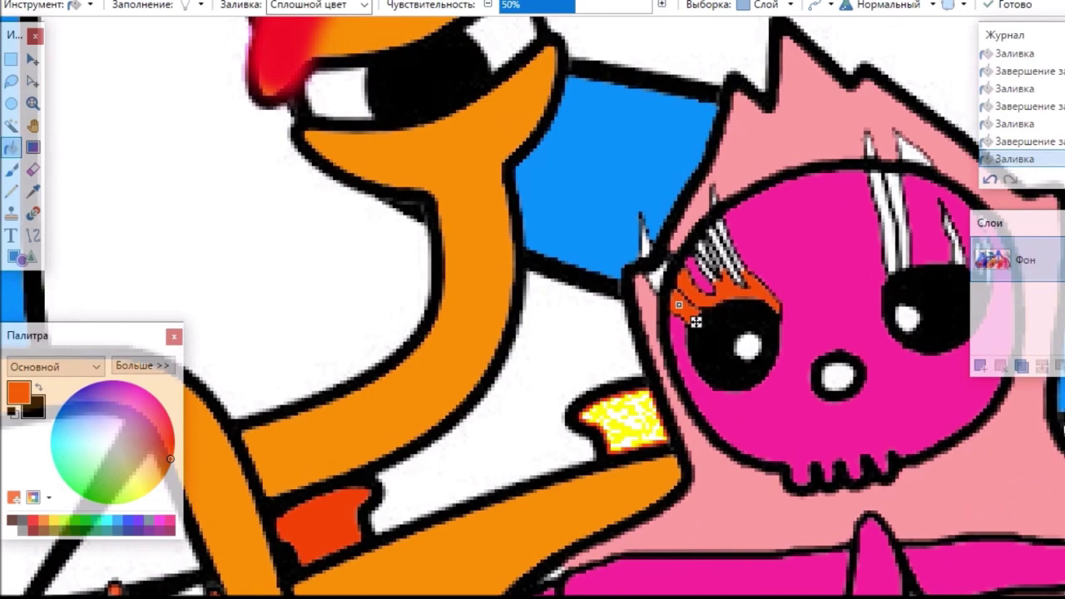
{"action": "scroll", "coordinate": [696, 323], "scroll_direction": "right", "scroll_amount": 5}
{"action": "left_click", "coordinate": [533, 212]}
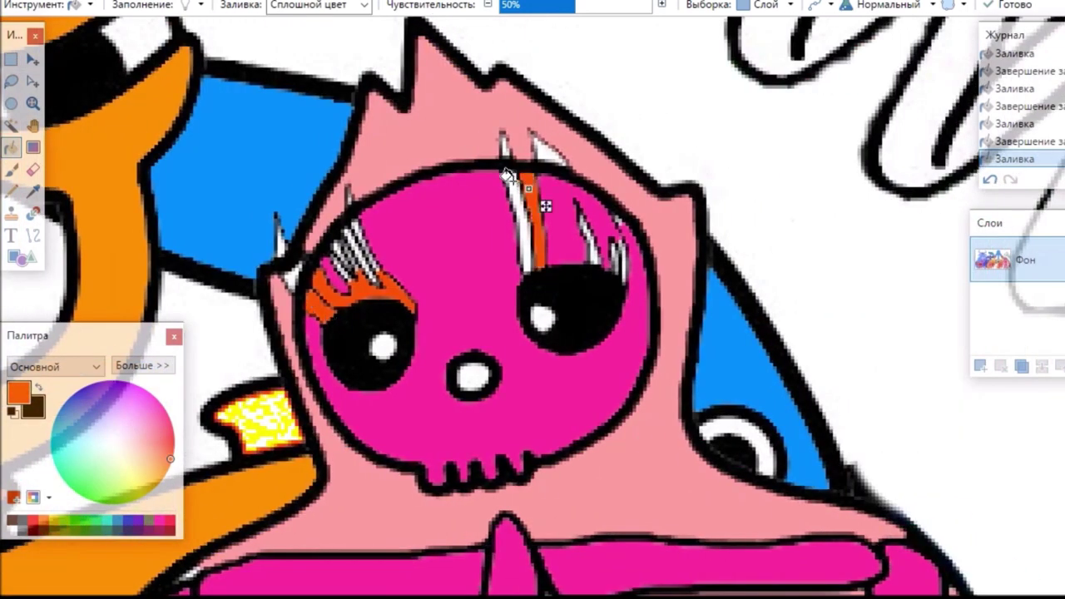
{"action": "left_click", "coordinate": [516, 221]}
{"action": "left_click", "coordinate": [501, 149]}
{"action": "left_click", "coordinate": [546, 146]}
{"action": "left_click", "coordinate": [588, 234]}
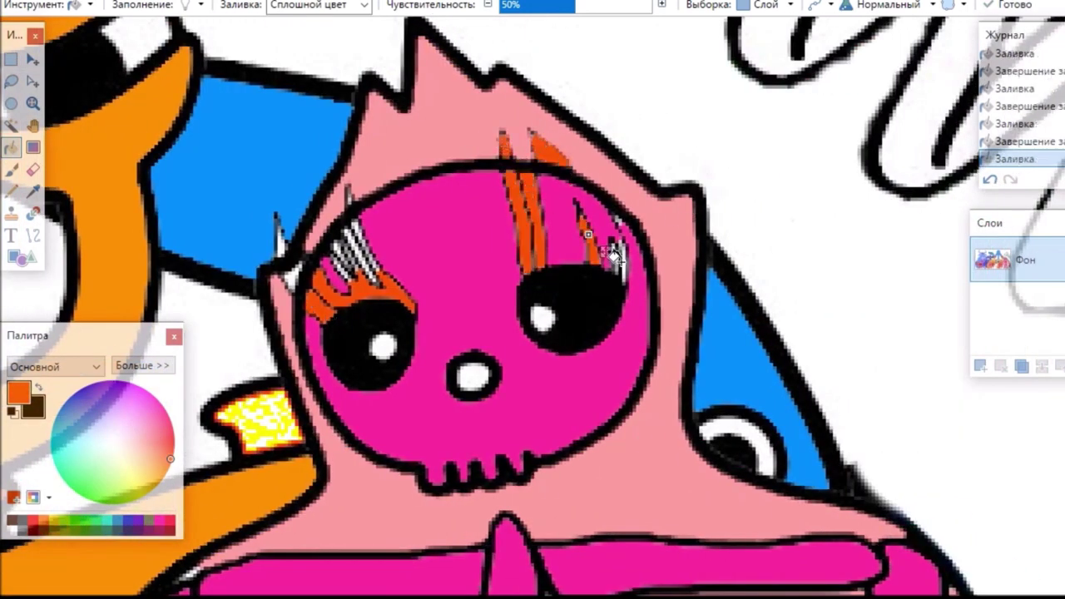
{"action": "left_click", "coordinate": [358, 238]}
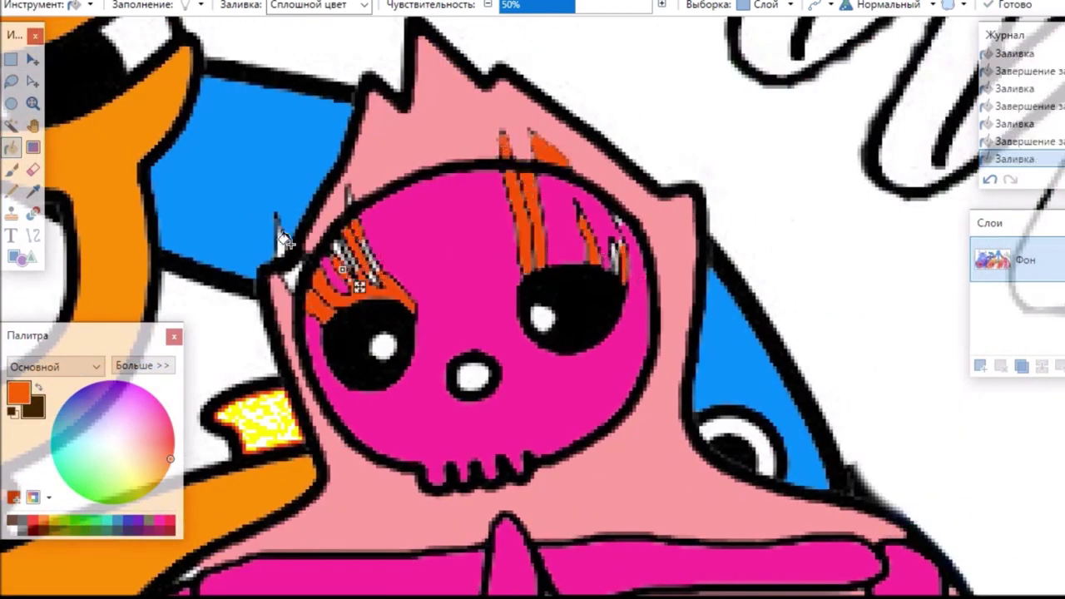
{"action": "left_click", "coordinate": [287, 277]}
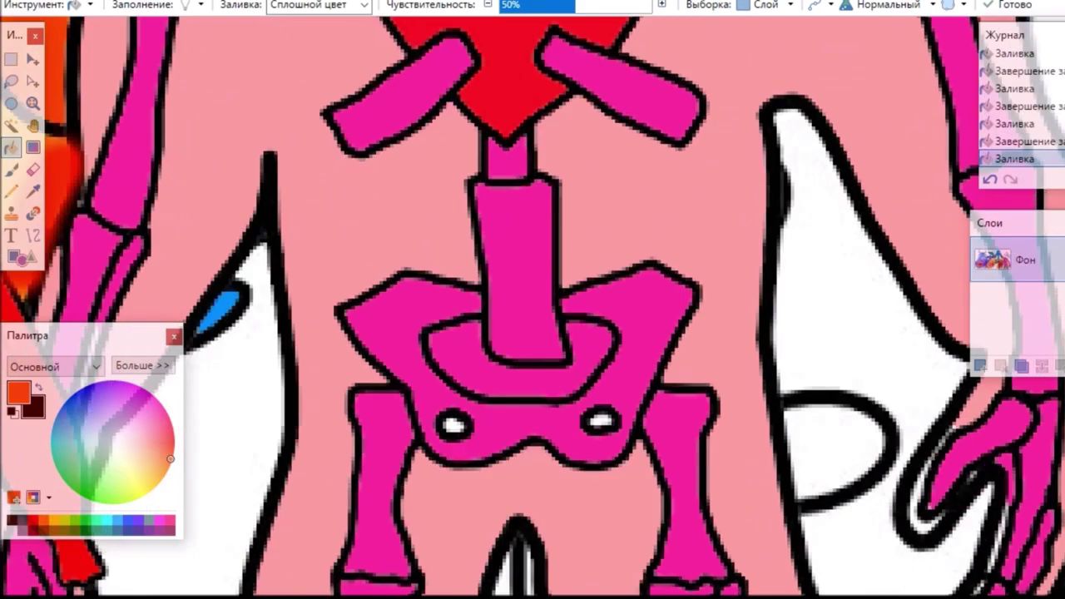
Sample the light pink of the skeleton monster's skin and refill the inner opening of the pelvis with it.
{"action": "scroll", "coordinate": [533, 308], "scroll_direction": "down", "scroll_amount": 3}
{"action": "scroll", "coordinate": [533, 307], "scroll_direction": "right", "scroll_amount": 3}
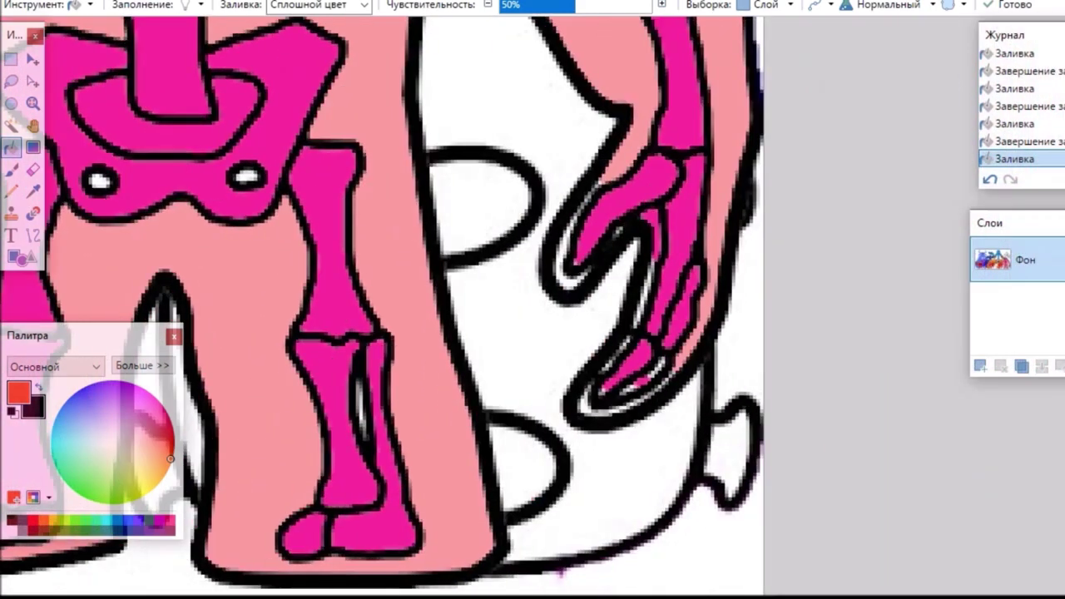
{"action": "left_click", "coordinate": [34, 191]}
{"action": "left_click", "coordinate": [315, 136]}
{"action": "left_click", "coordinate": [12, 148]}
{"action": "left_click", "coordinate": [125, 126]}
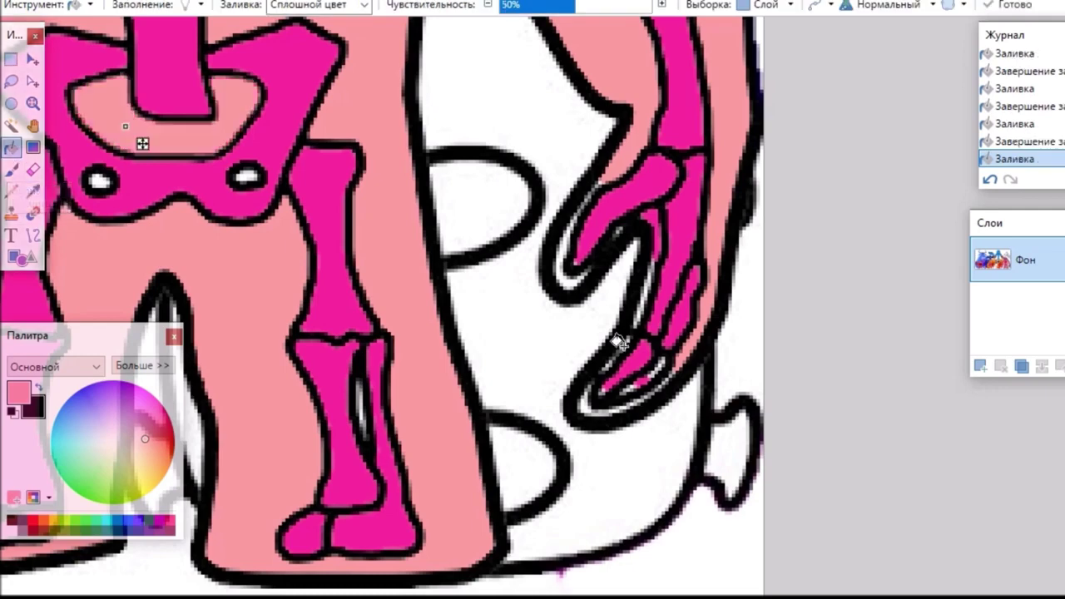
Fill the white skin gaps around the finger bones of the skeleton monster's outer hand with light pink.
{"action": "left_click", "coordinate": [568, 282]}
{"action": "left_click", "coordinate": [586, 408]}
{"action": "left_click", "coordinate": [646, 288]}
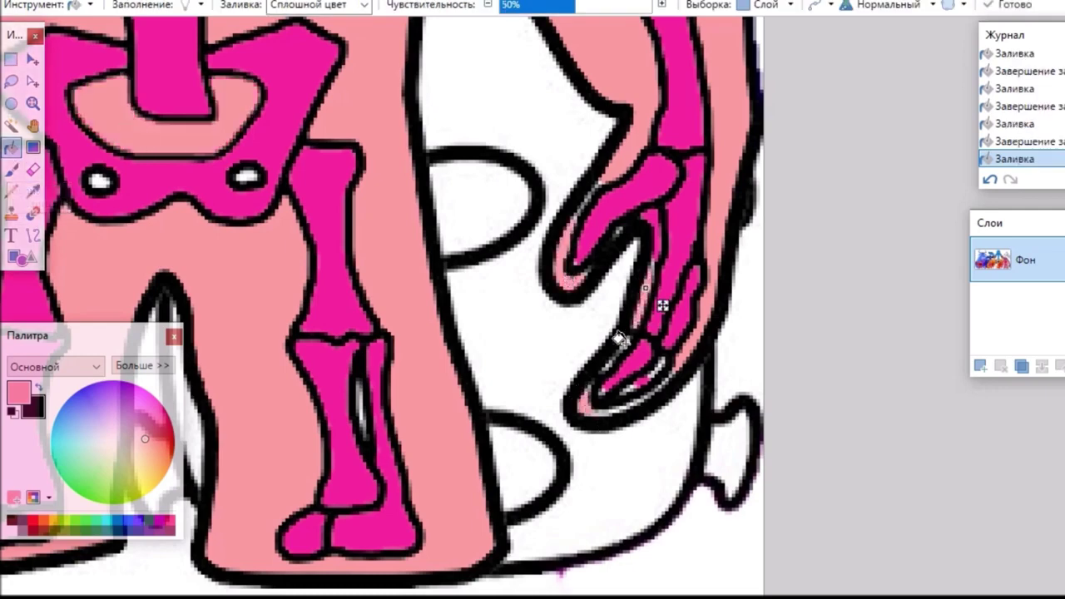
{"action": "left_click", "coordinate": [630, 397]}
{"action": "left_click_drag", "start_coordinate": [648, 414], "coordinate": [656, 421]}
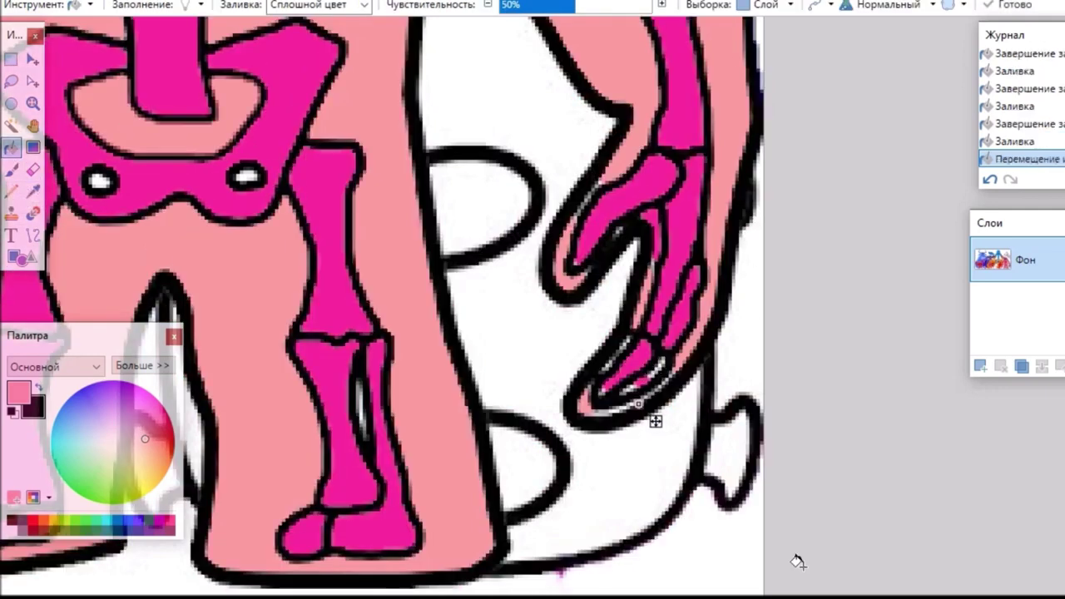
Sample the orange monster's body colour and fill its white body areas beside and between the skeleton monster's legs.
{"action": "scroll", "coordinate": [439, 275], "scroll_direction": "down", "scroll_amount": 3}
{"action": "scroll", "coordinate": [439, 276], "scroll_direction": "left", "scroll_amount": 3}
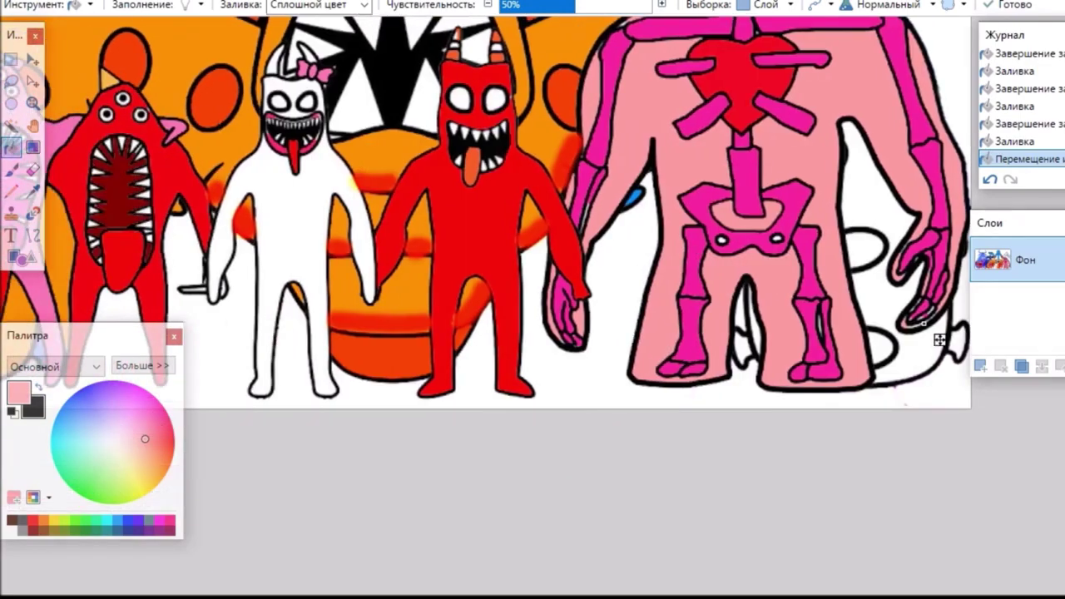
{"action": "scroll", "coordinate": [263, 78], "scroll_direction": "up", "scroll_amount": 3}
{"action": "left_click", "coordinate": [32, 190]}
{"action": "left_click", "coordinate": [187, 164]}
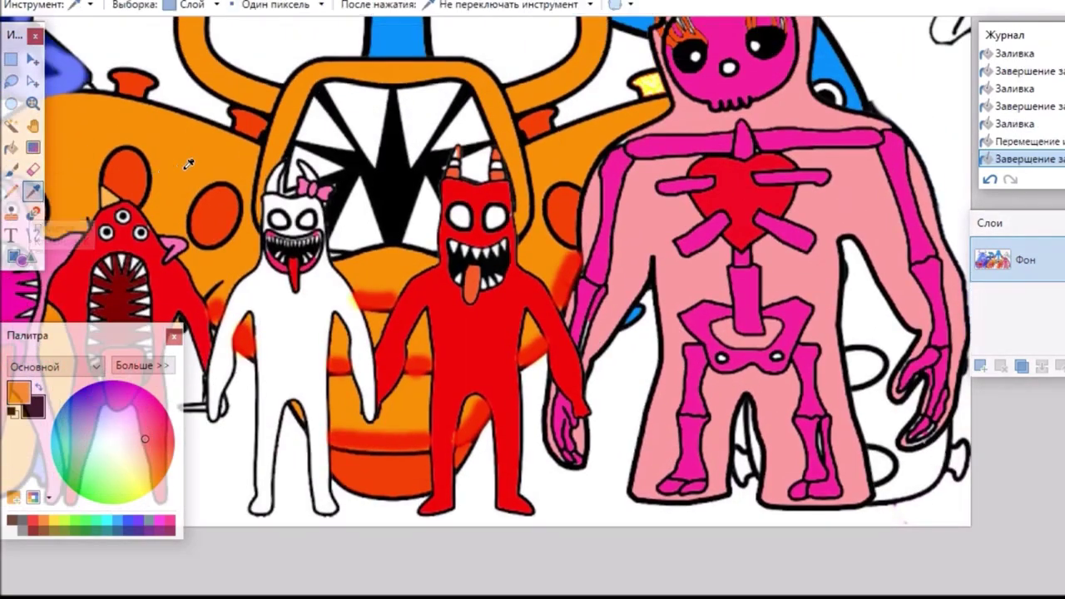
{"action": "left_click", "coordinate": [12, 148]}
{"action": "left_click", "coordinate": [887, 431]}
{"action": "left_click", "coordinate": [744, 468]}
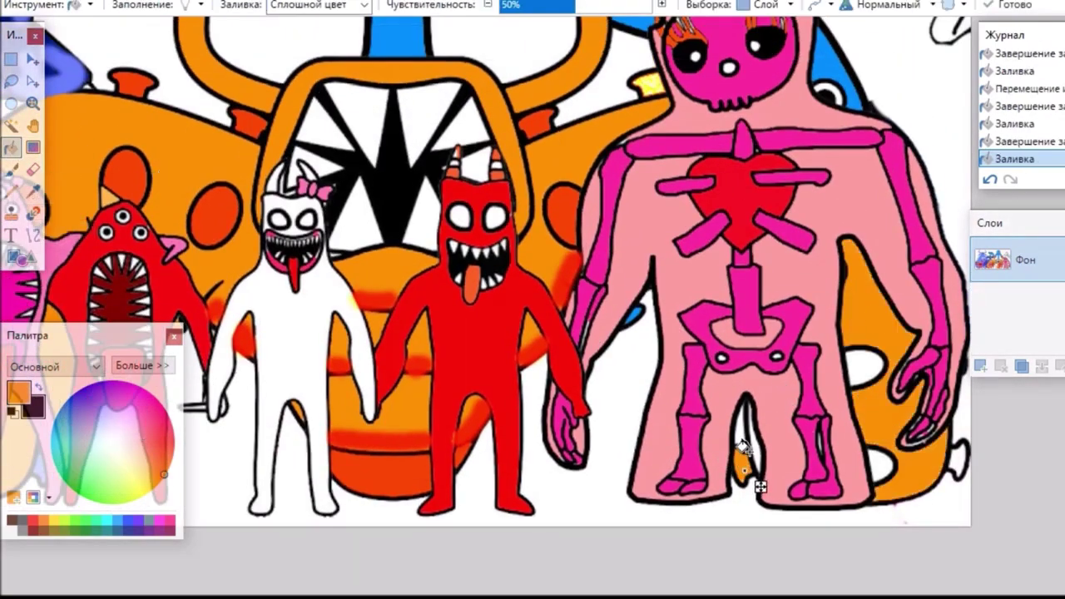
{"action": "left_click", "coordinate": [755, 454]}
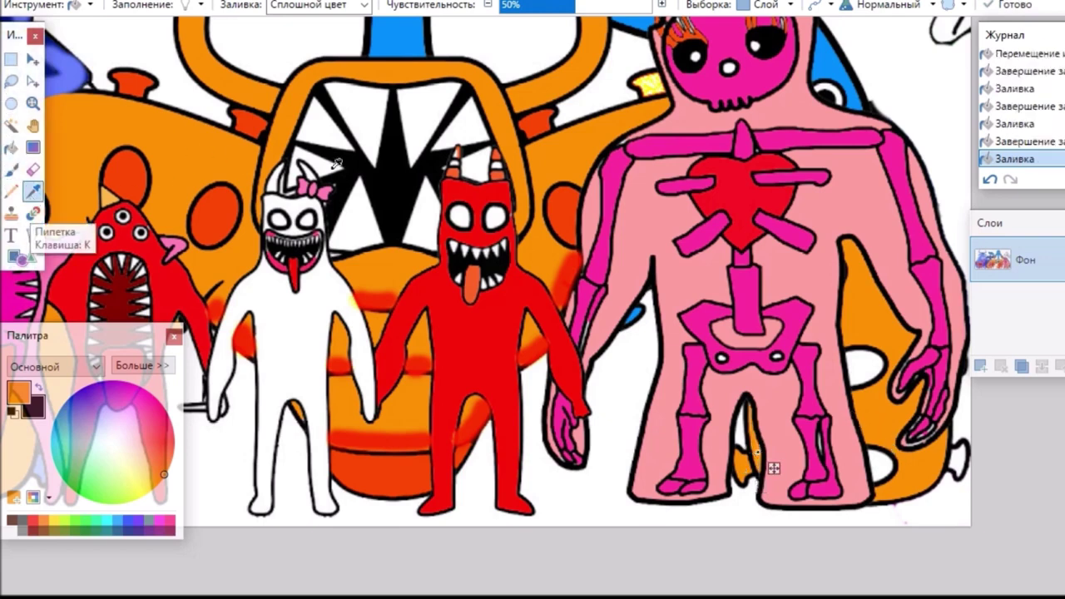
Sample the orange monster's red-orange and fill its white spots and side tube beside and between the skeleton monster's legs.
{"action": "left_click", "coordinate": [32, 191]}
{"action": "left_click", "coordinate": [132, 83]}
{"action": "left_click", "coordinate": [11, 148]}
{"action": "left_click", "coordinate": [742, 460]}
{"action": "left_click", "coordinate": [847, 359]}
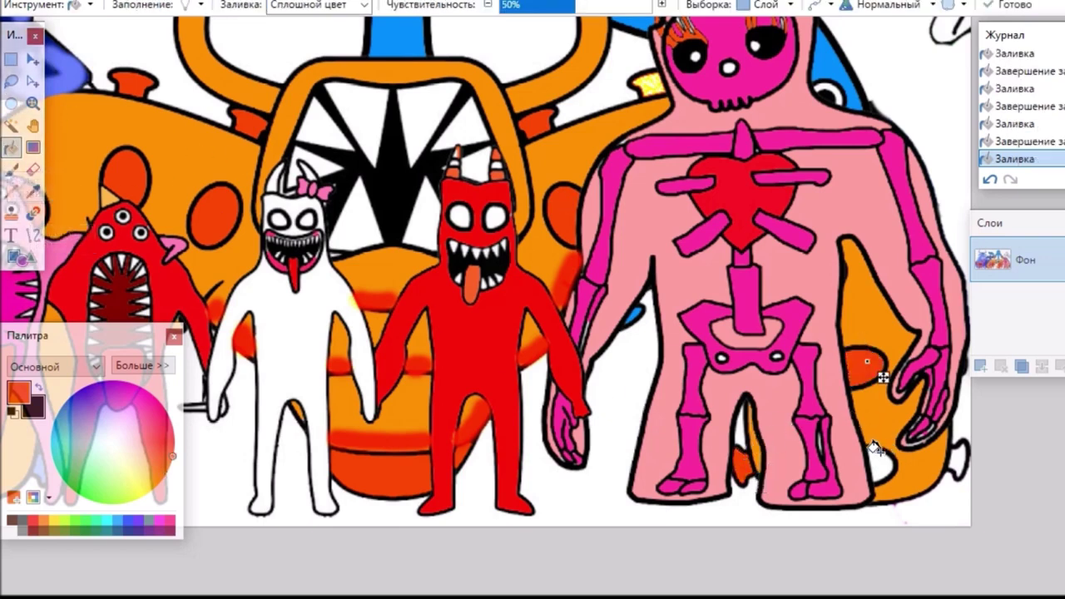
{"action": "left_click", "coordinate": [876, 453]}
{"action": "left_click", "coordinate": [957, 457]}
Switch to the soft brush and choose pink as the primary colour.
{"action": "scroll", "coordinate": [960, 458], "scroll_direction": "up", "scroll_amount": 3}
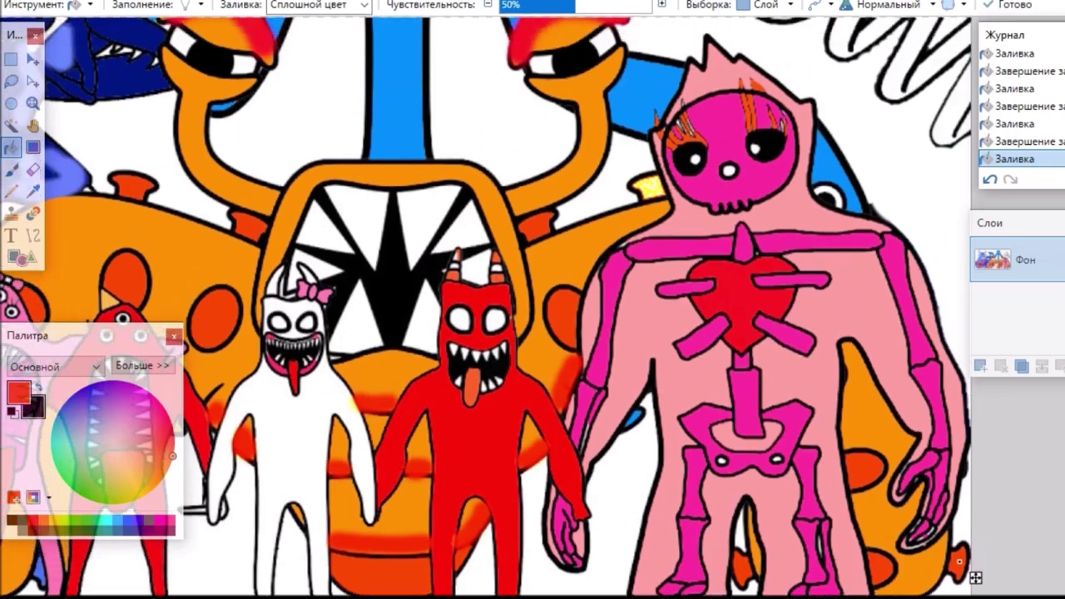
{"action": "left_click", "coordinate": [11, 169]}
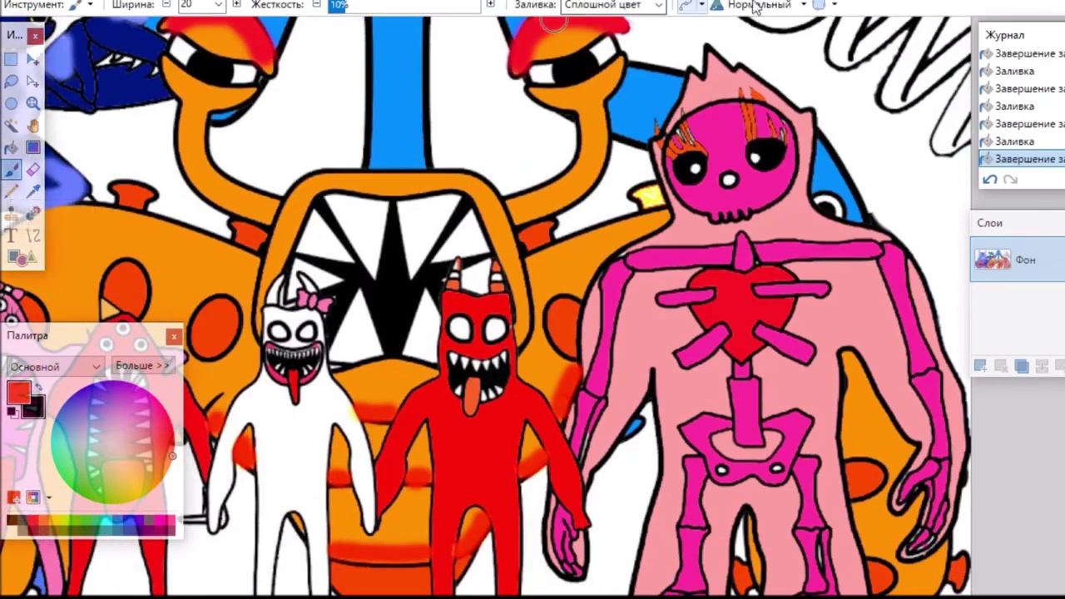
{"action": "left_click", "coordinate": [155, 422]}
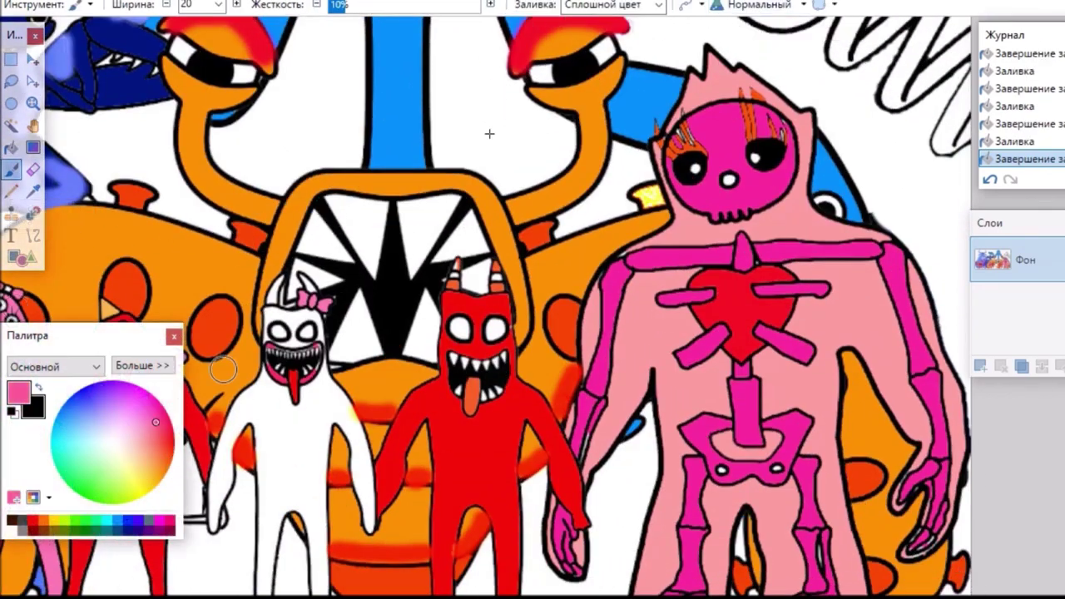
{"action": "left_click", "coordinate": [759, 5]}
{"action": "left_click", "coordinate": [767, 216]}
{"action": "left_click_drag", "start_coordinate": [828, 236], "coordinate": [870, 237]}
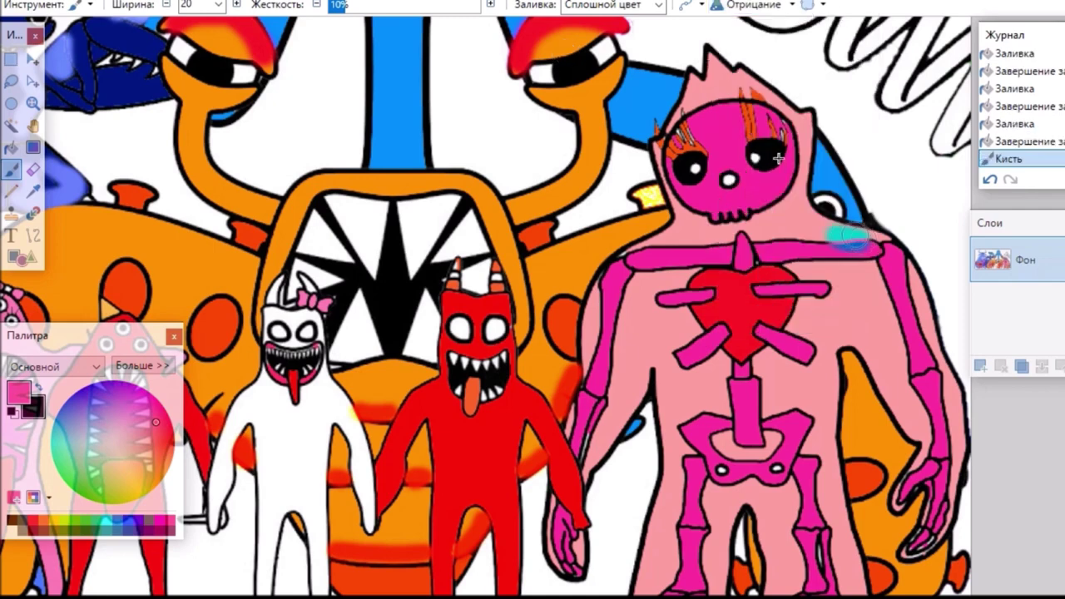
{"action": "key", "text": "ctrl+z"}
Set the brush blending to Screen (Экранное осветление) and paint pink highlights down the skeleton monster's outer hood, arm, leg and heart top.
{"action": "left_click", "coordinate": [753, 5]}
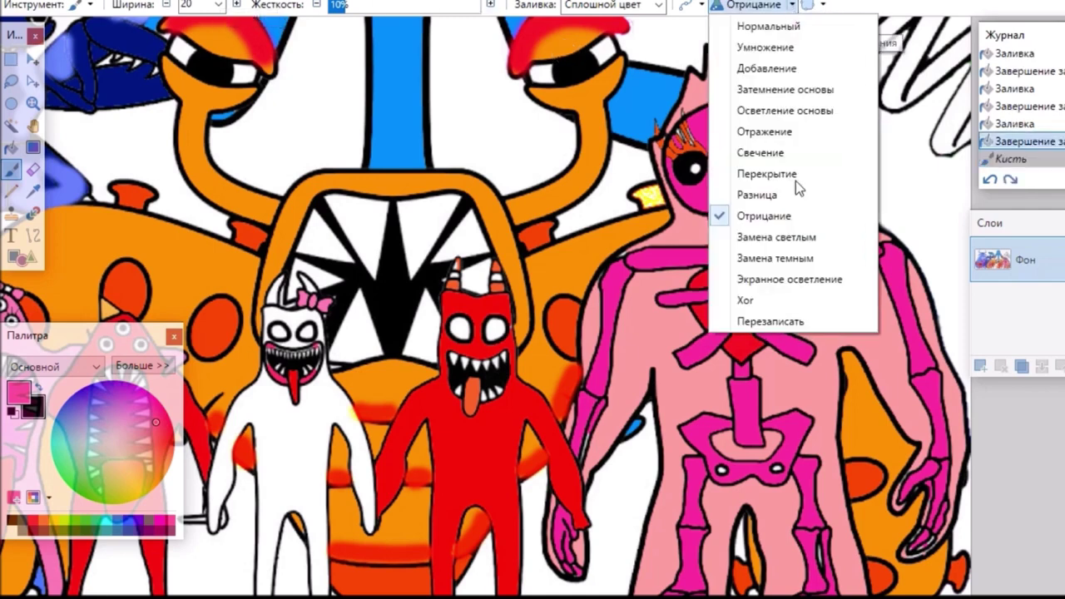
{"action": "left_click", "coordinate": [803, 279]}
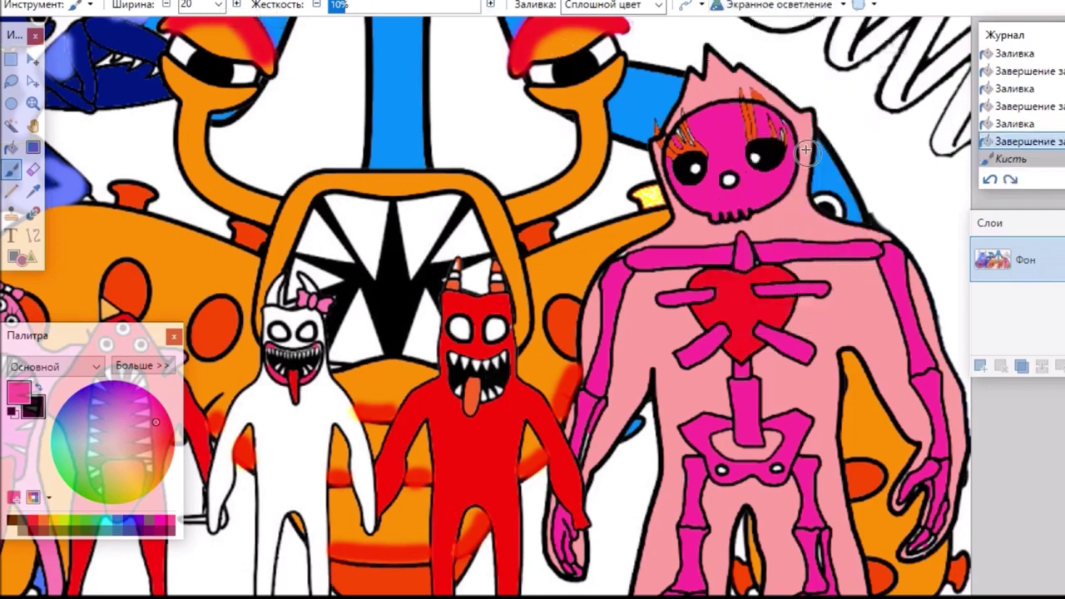
{"action": "mouse_move", "coordinate": [806, 149]}
{"action": "left_mouse_down"}
{"action": "mouse_move", "coordinate": [799, 162]}
{"action": "mouse_move", "coordinate": [828, 229]}
{"action": "mouse_move", "coordinate": [907, 271]}
{"action": "mouse_move", "coordinate": [950, 507]}
{"action": "mouse_move", "coordinate": [915, 553]}
{"action": "left_mouse_up"}
{"action": "left_click_drag", "start_coordinate": [822, 353], "coordinate": [842, 571]}
{"action": "mouse_move", "coordinate": [758, 275]}
{"action": "left_mouse_down"}
{"action": "mouse_move", "coordinate": [778, 275]}
{"action": "mouse_move", "coordinate": [697, 286]}
{"action": "left_mouse_up"}
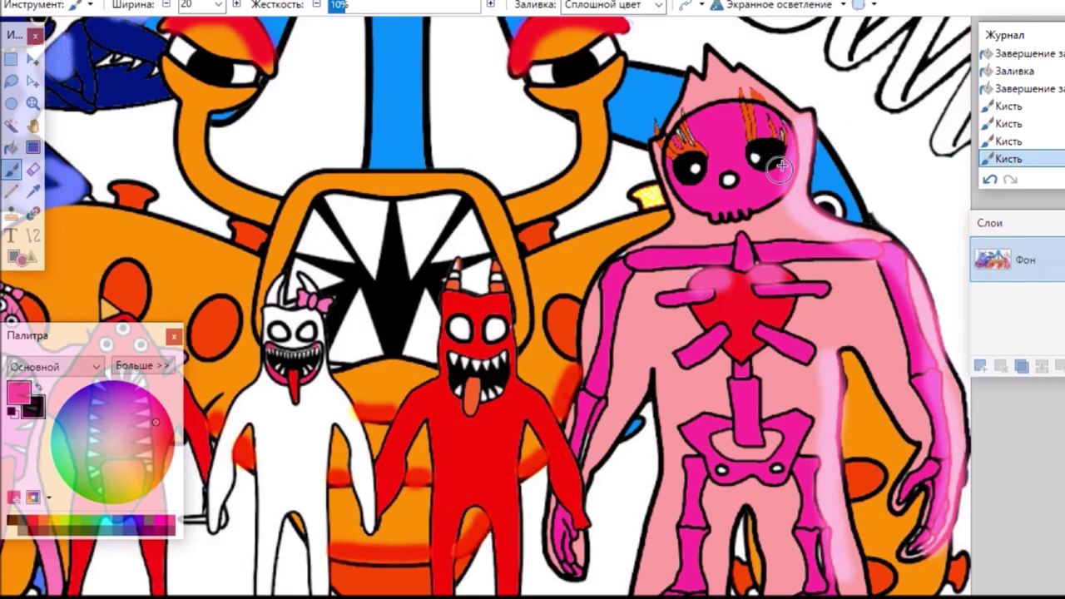
Paint pink highlights on the lower part of the skull and along the skeleton monster's inner arm and adjacent leg.
{"action": "mouse_move", "coordinate": [782, 167]}
{"action": "left_mouse_down"}
{"action": "mouse_move", "coordinate": [753, 195]}
{"action": "mouse_move", "coordinate": [709, 213]}
{"action": "left_mouse_up"}
{"action": "left_click_drag", "start_coordinate": [648, 376], "coordinate": [583, 470]}
{"action": "mouse_move", "coordinate": [666, 371]}
{"action": "left_mouse_down"}
{"action": "mouse_move", "coordinate": [679, 441]}
{"action": "mouse_move", "coordinate": [657, 595]}
{"action": "left_mouse_up"}
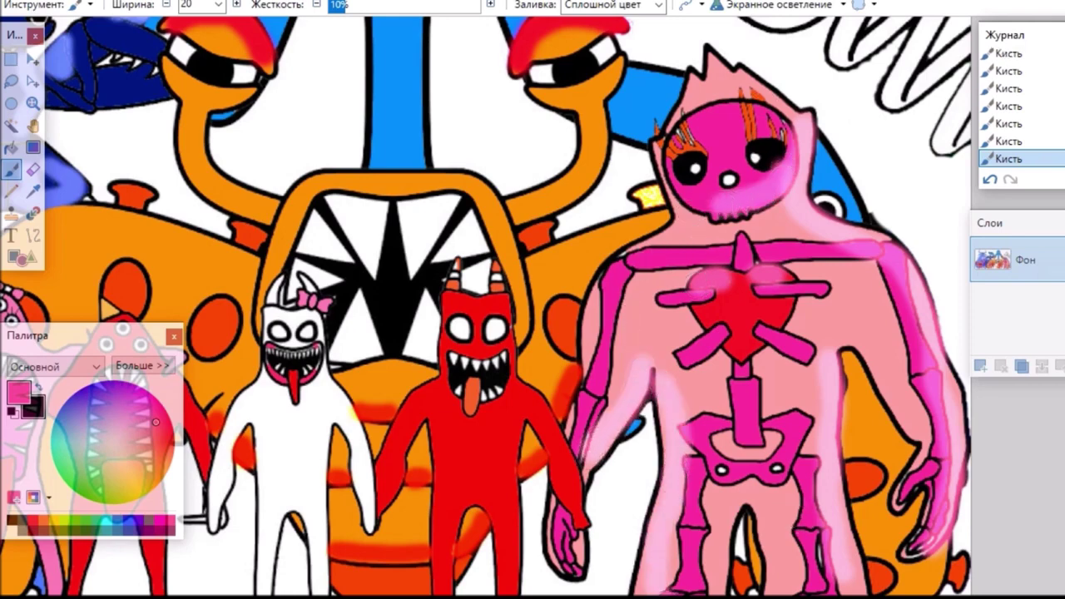
Select the white upper section of the bear head's coiled spring with the Magic Wand.
{"action": "scroll", "coordinate": [827, 569], "scroll_direction": "right", "scroll_amount": 3}
{"action": "scroll", "coordinate": [485, 305], "scroll_direction": "up", "scroll_amount": 3}
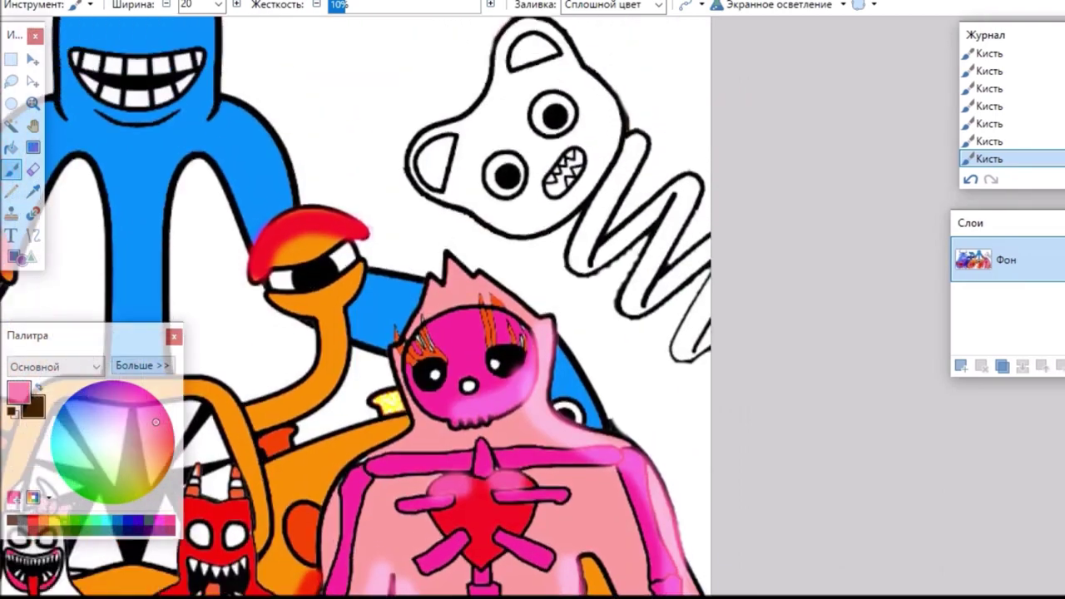
{"action": "scroll", "coordinate": [927, 230], "scroll_direction": "up", "scroll_amount": 2}
{"action": "left_click", "coordinate": [10, 125]}
{"action": "left_click", "coordinate": [606, 264]}
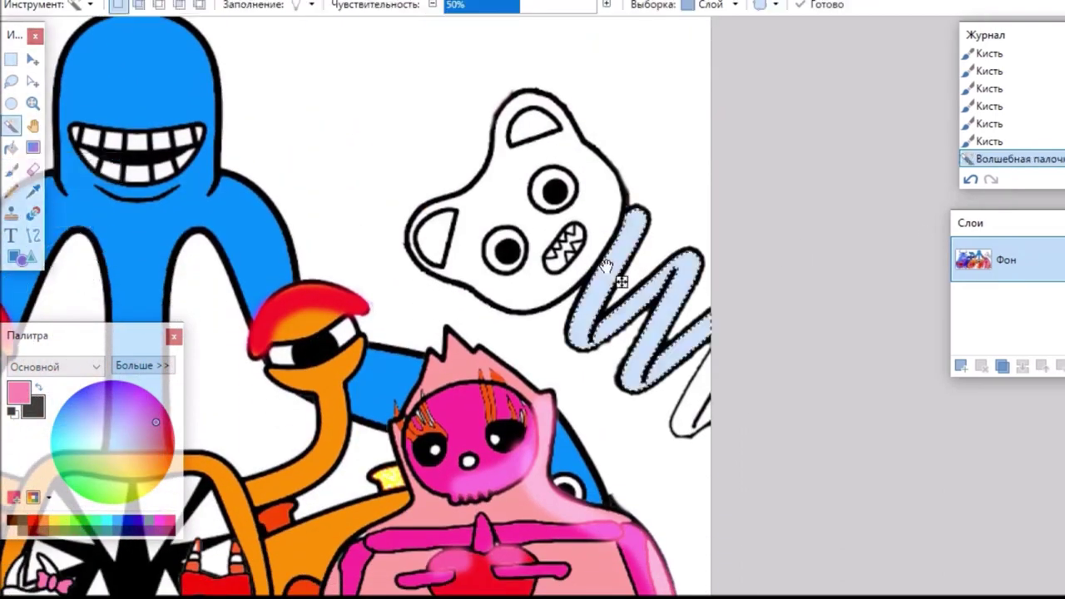
{"action": "left_click", "coordinate": [695, 416]}
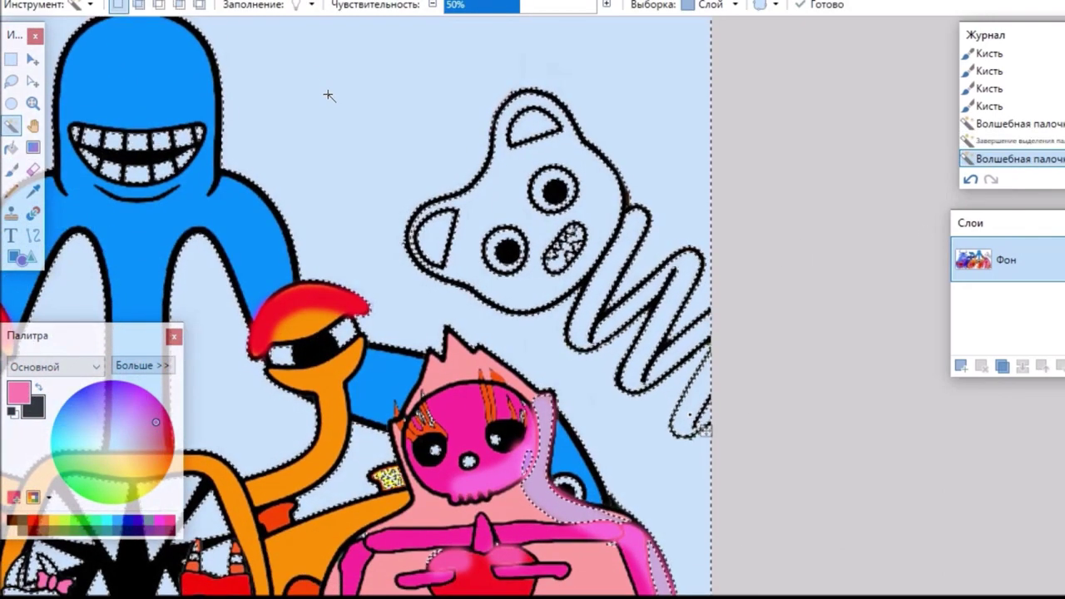
{"action": "key", "text": "ctrl+z"}
Fill the selected spring section with a diagonal gradient from yellow to red, using Normal (Нормальный) blending.
{"action": "left_click", "coordinate": [32, 147]}
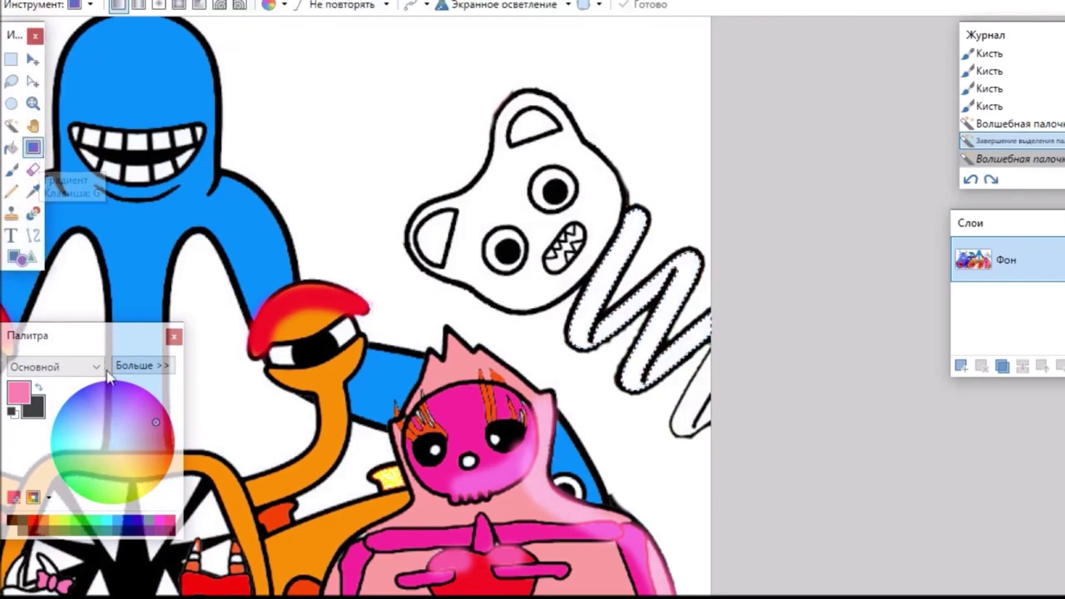
{"action": "left_click_drag", "start_coordinate": [152, 447], "coordinate": [157, 425]}
{"action": "left_click", "coordinate": [37, 412]}
{"action": "left_click", "coordinate": [168, 448]}
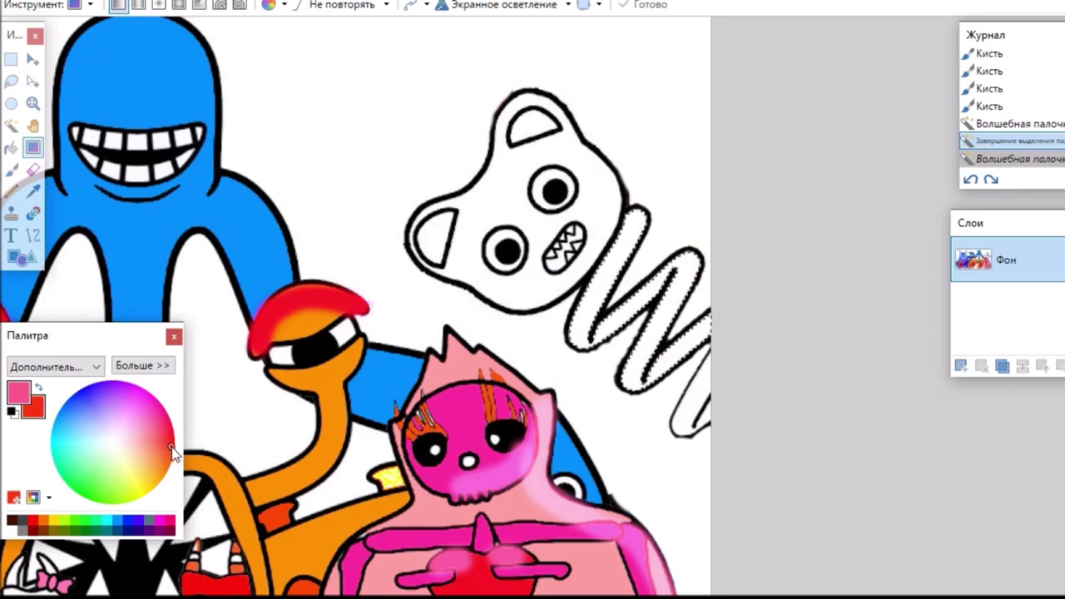
{"action": "left_click", "coordinate": [137, 488]}
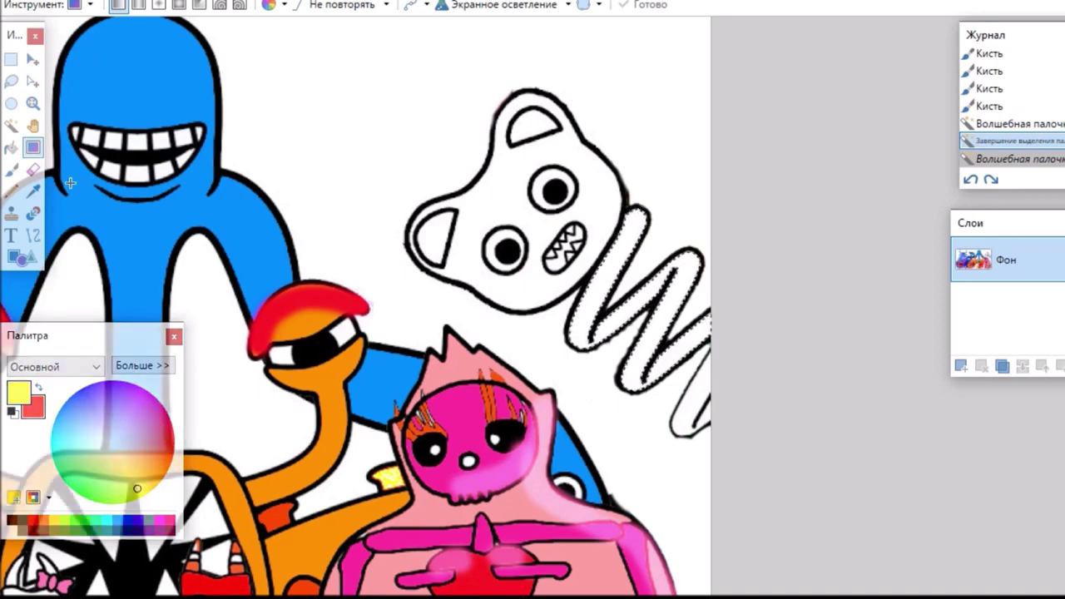
{"action": "left_click_drag", "start_coordinate": [618, 285], "coordinate": [638, 289]}
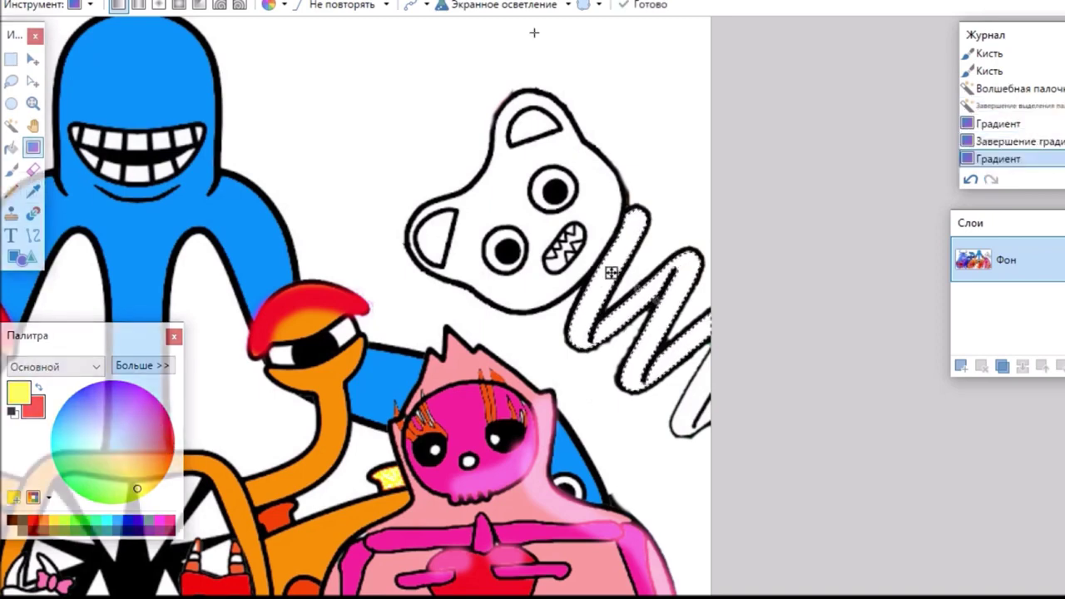
{"action": "left_click", "coordinate": [545, 6]}
{"action": "left_click", "coordinate": [524, 25]}
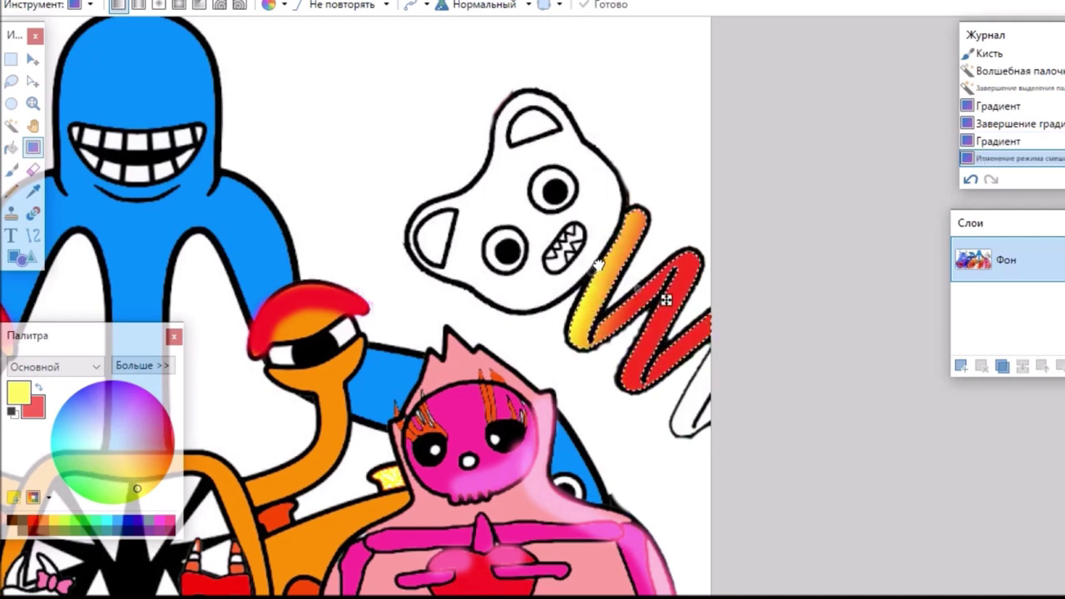
{"action": "left_click_drag", "start_coordinate": [599, 266], "coordinate": [640, 295]}
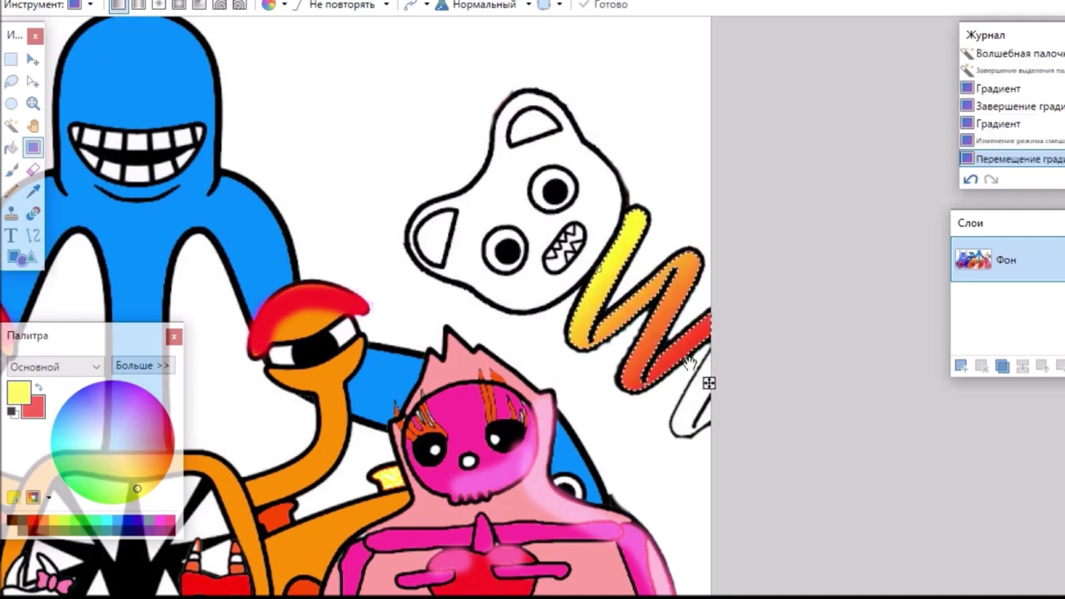
Select the bear's white face and fill it with a diagonal gradient from blue-violet at the ears to lime green at the chin.
{"action": "left_click", "coordinate": [11, 124]}
{"action": "left_click", "coordinate": [505, 205]}
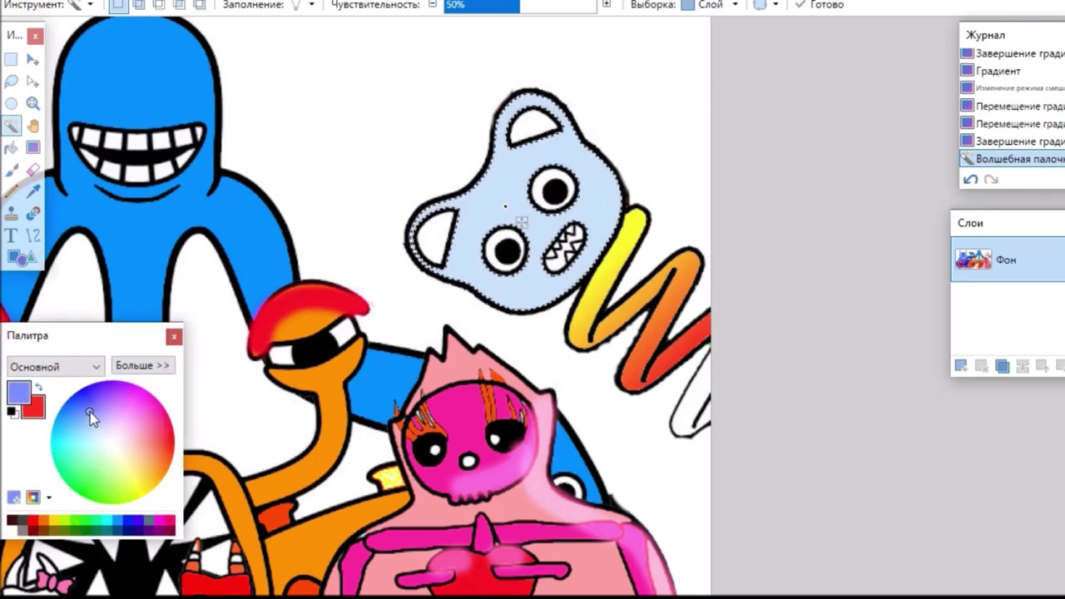
{"action": "left_click", "coordinate": [33, 147]}
{"action": "left_click_drag", "start_coordinate": [579, 296], "coordinate": [589, 285]}
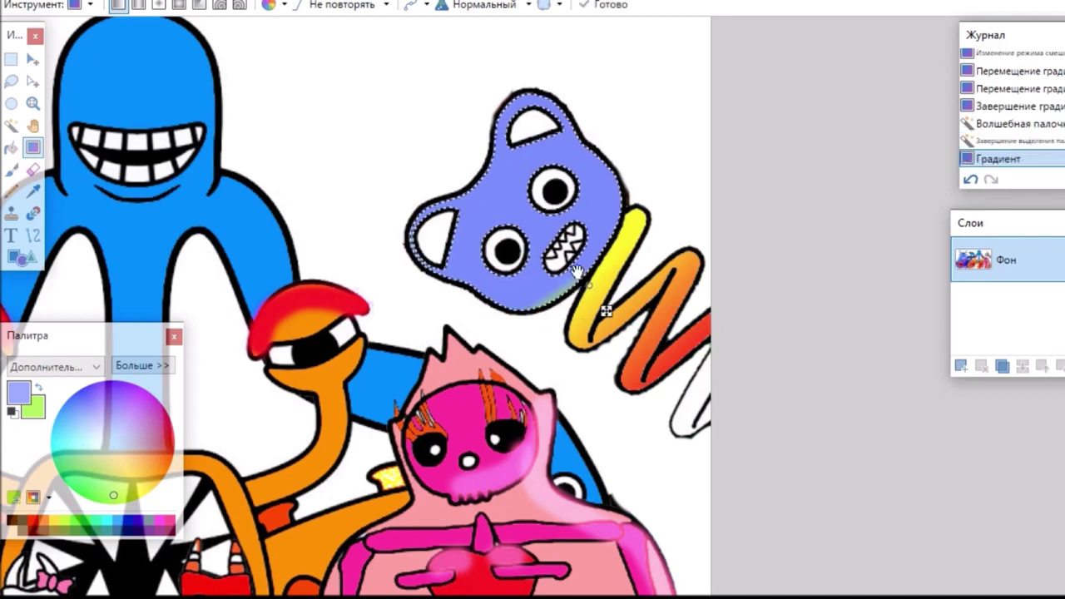
{"action": "left_click_drag", "start_coordinate": [529, 183], "coordinate": [534, 178]}
{"action": "mouse_move", "coordinate": [606, 271]}
{"action": "left_mouse_down"}
{"action": "mouse_move", "coordinate": [599, 288]}
{"action": "mouse_move", "coordinate": [603, 274]}
{"action": "left_mouse_up"}
{"action": "left_click_drag", "start_coordinate": [638, 308], "coordinate": [634, 301]}
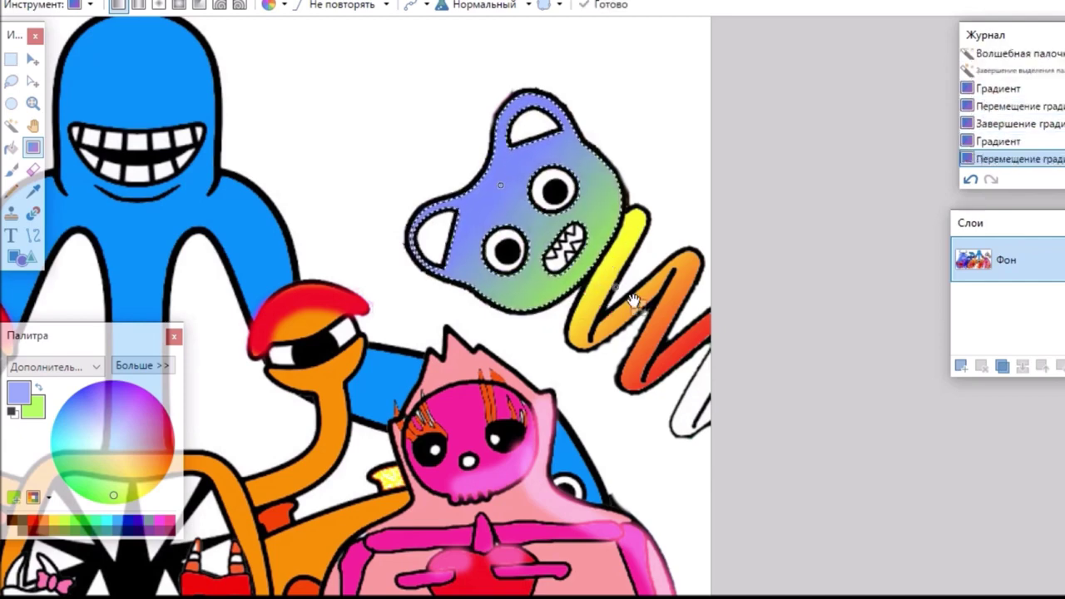
{"action": "left_click_drag", "start_coordinate": [586, 254], "coordinate": [587, 252]}
{"action": "left_click_drag", "start_coordinate": [500, 185], "coordinate": [490, 184]}
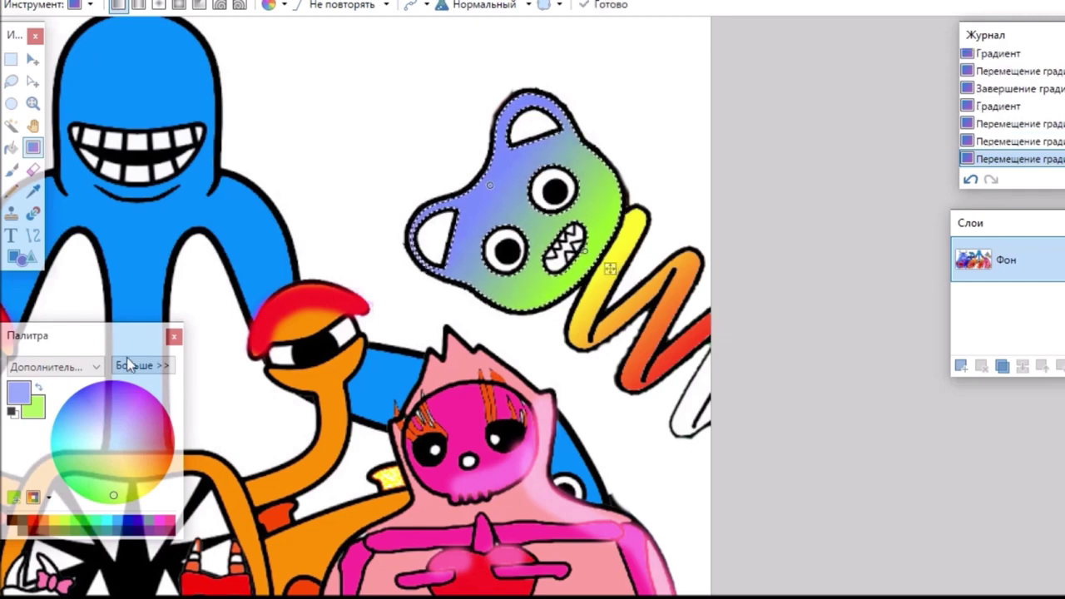
Change the bear face gradient's colours to a deeper blue and a more saturated green, and readjust the gradient.
{"action": "left_click", "coordinate": [90, 404]}
{"action": "left_click", "coordinate": [106, 500]}
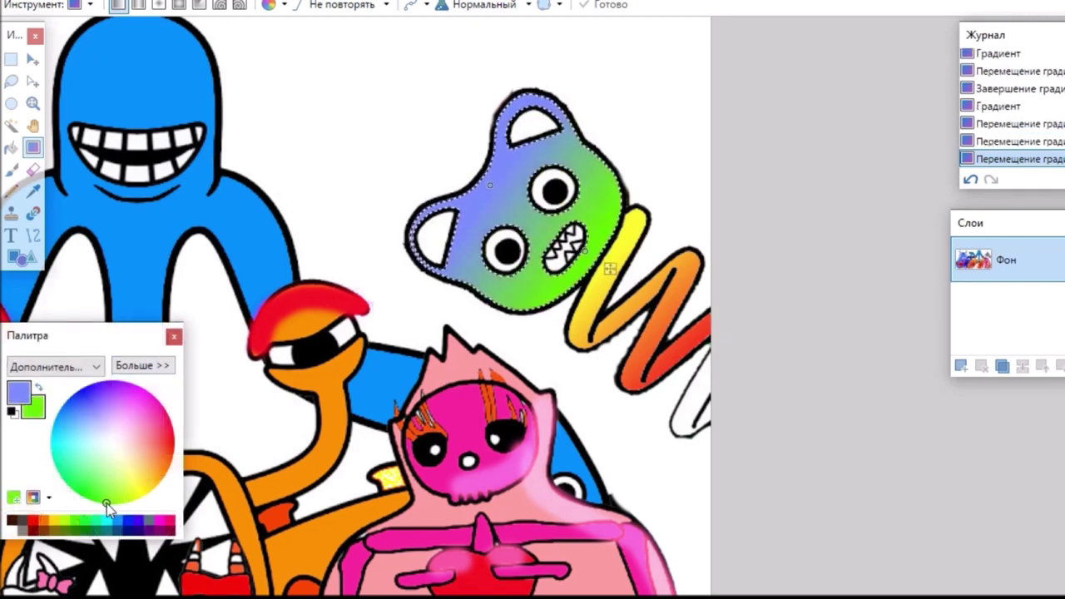
{"action": "left_click", "coordinate": [18, 391]}
{"action": "left_click", "coordinate": [91, 406]}
{"action": "left_click", "coordinate": [81, 402]}
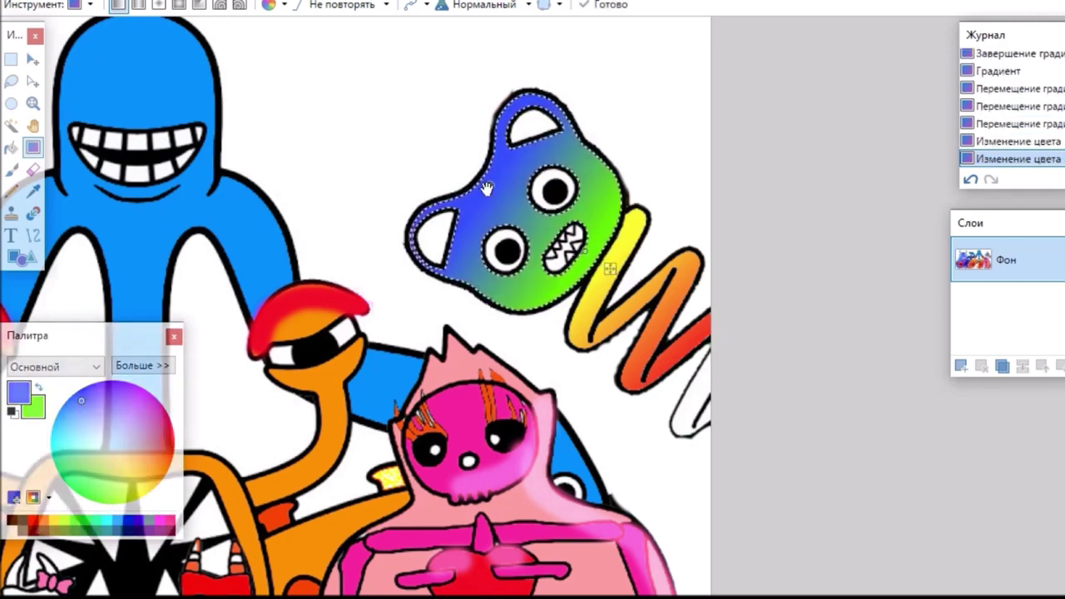
{"action": "left_click", "coordinate": [609, 269]}
Select the remaining white end of the coiled spring at the canvas edge and fill it with red.
{"action": "left_click", "coordinate": [11, 125]}
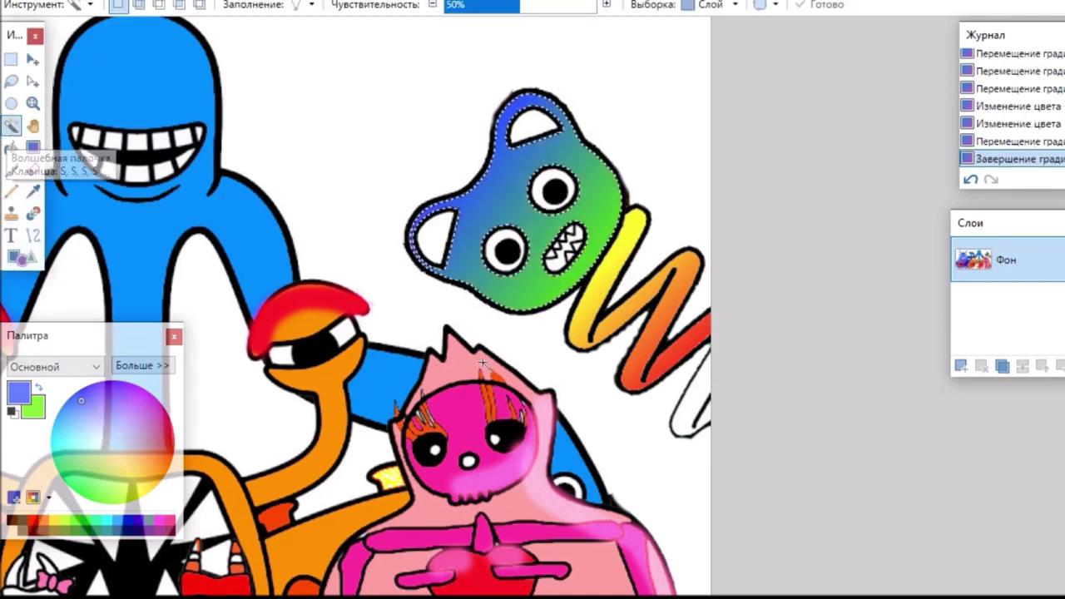
{"action": "left_click", "coordinate": [691, 414]}
{"action": "left_click", "coordinate": [10, 147]}
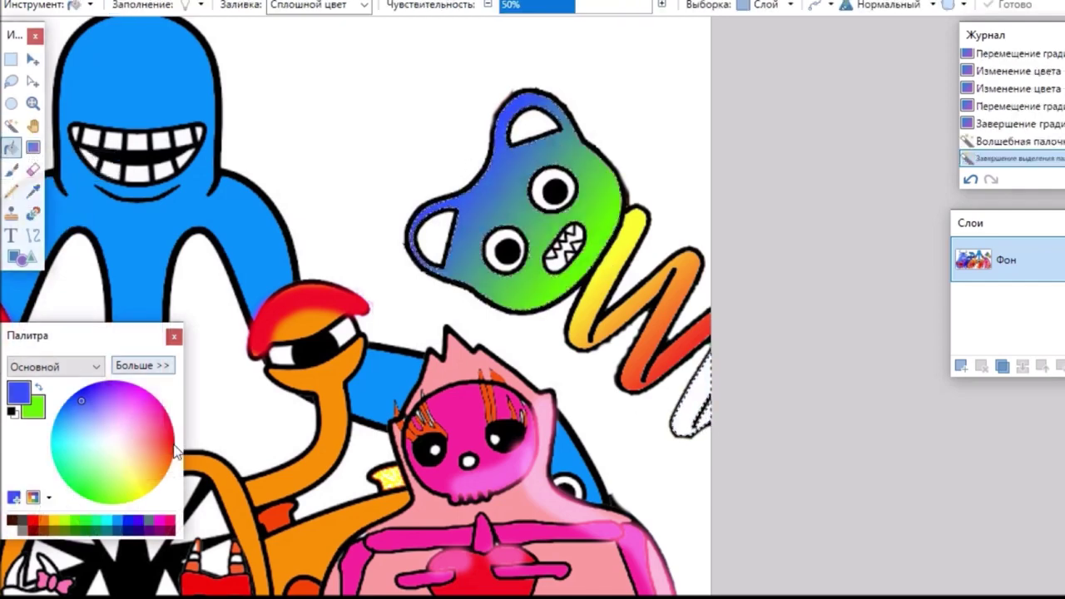
{"action": "left_click", "coordinate": [25, 521]}
{"action": "left_click", "coordinate": [690, 411]}
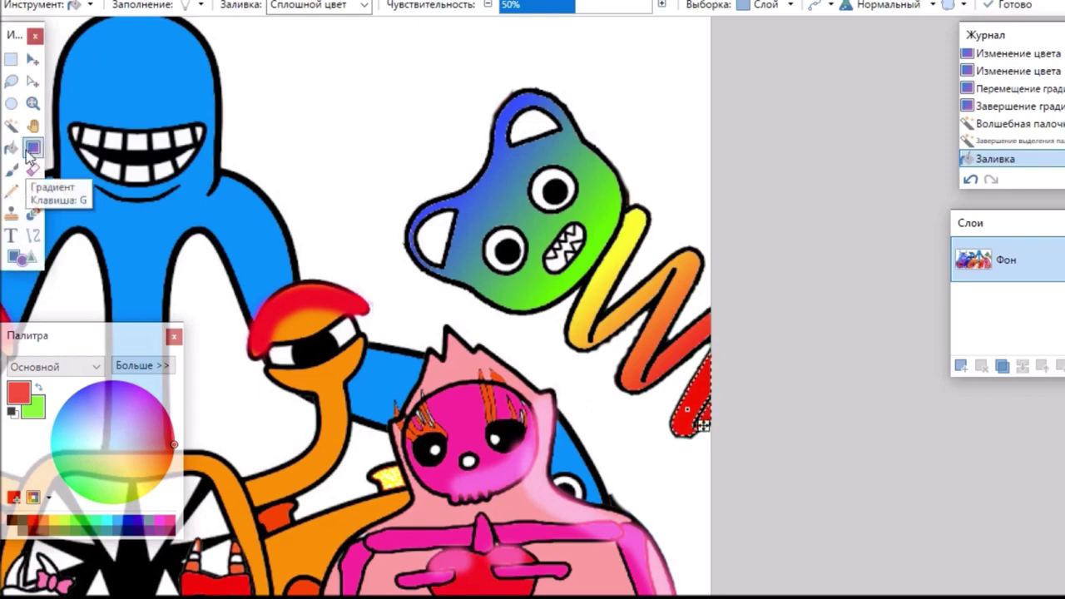
Clear the spring selection and fill the bear's inner ears and mouth interior with hot pink.
{"action": "left_click", "coordinate": [10, 147]}
{"action": "left_click", "coordinate": [152, 418]}
{"action": "left_click_drag", "start_coordinate": [152, 418], "coordinate": [164, 413]}
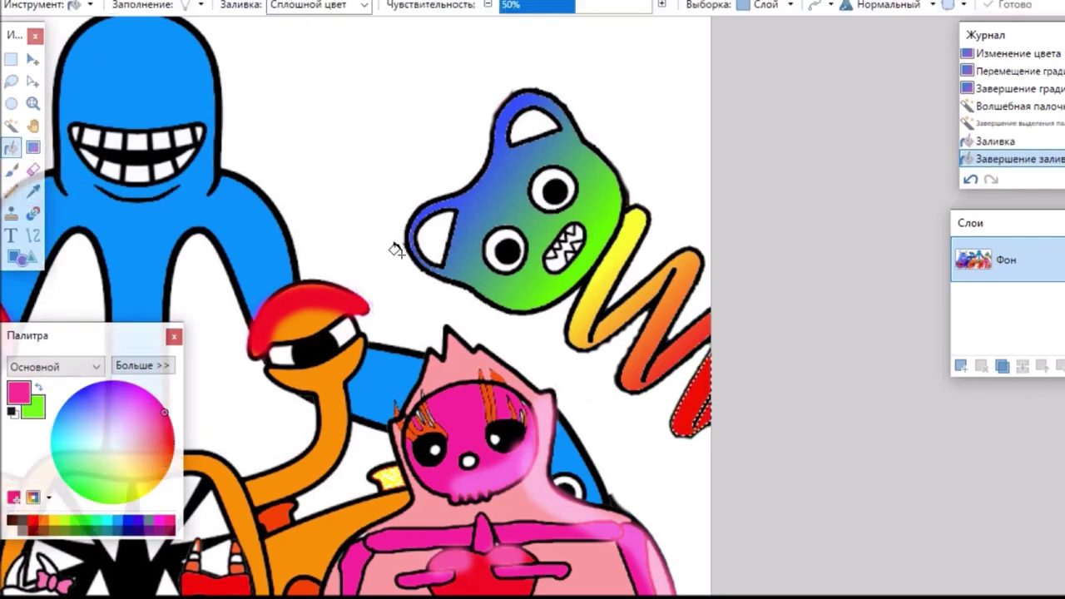
{"action": "left_click", "coordinate": [416, 220]}
{"action": "left_click", "coordinate": [33, 59]}
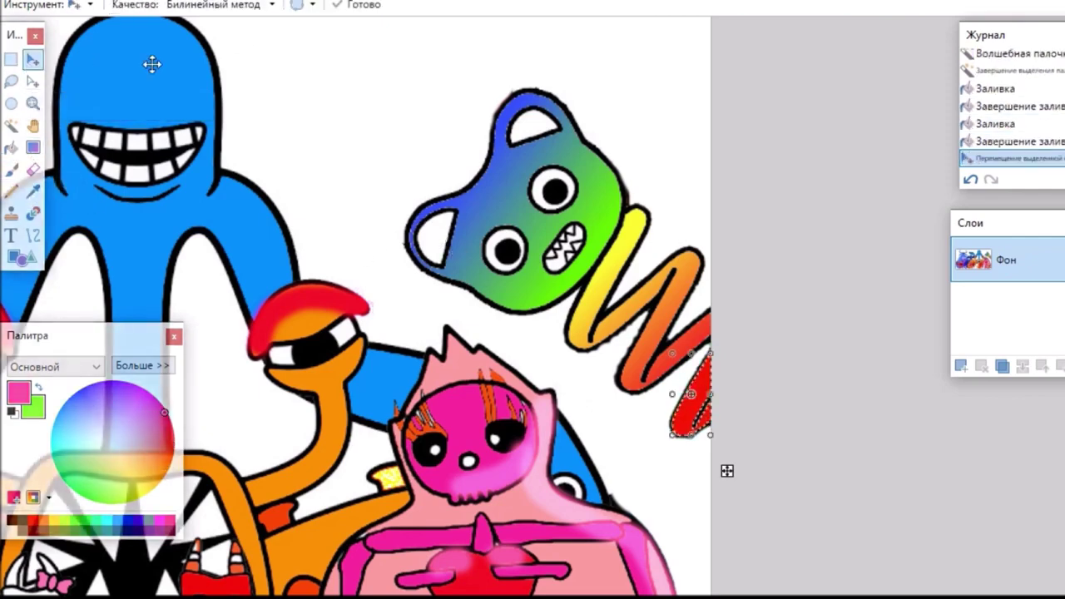
{"action": "left_click", "coordinate": [11, 59]}
{"action": "left_click", "coordinate": [11, 147]}
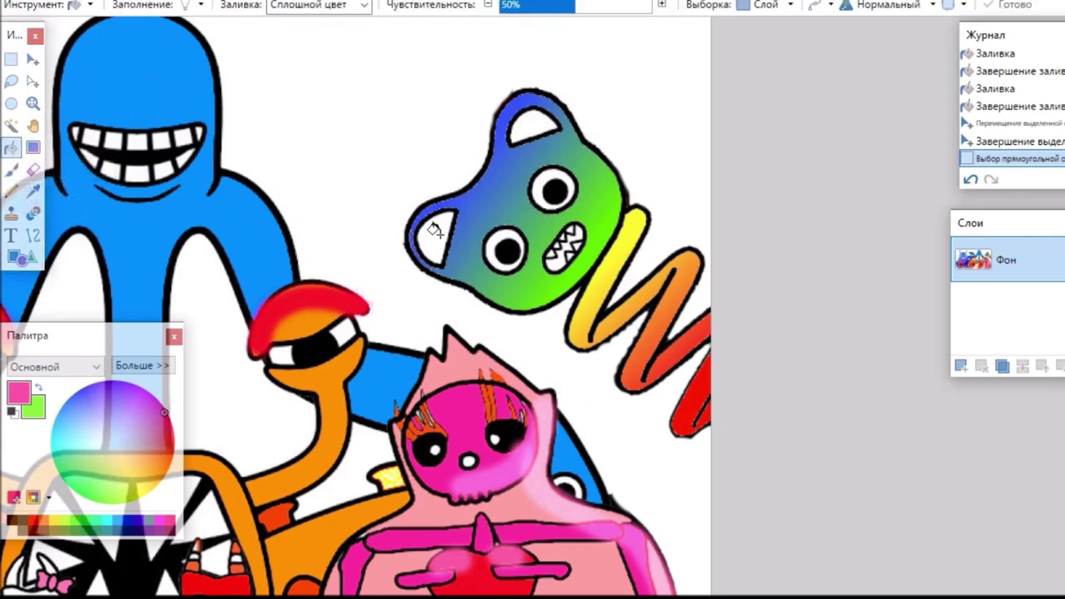
{"action": "left_click", "coordinate": [433, 238]}
{"action": "left_click", "coordinate": [533, 129]}
{"action": "left_click", "coordinate": [557, 262]}
Set the brush to Screen (Экранное осветление) blending and paint violet highlights along the tall blue monster's head and one shoulder.
{"action": "scroll", "coordinate": [635, 533], "scroll_direction": "left", "scroll_amount": 5}
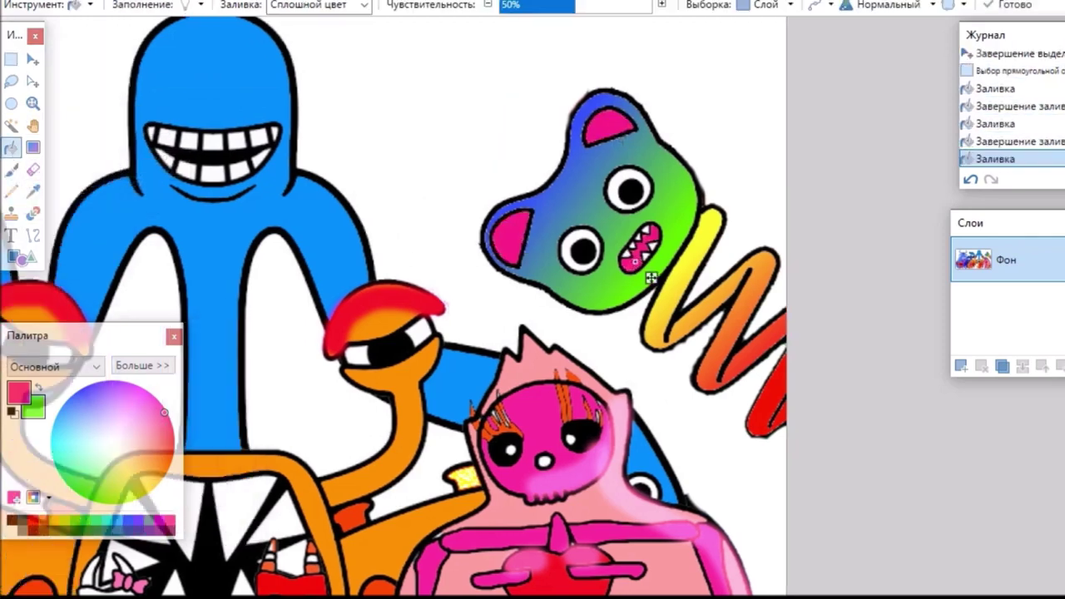
{"action": "scroll", "coordinate": [587, 281], "scroll_direction": "up", "scroll_amount": 1}
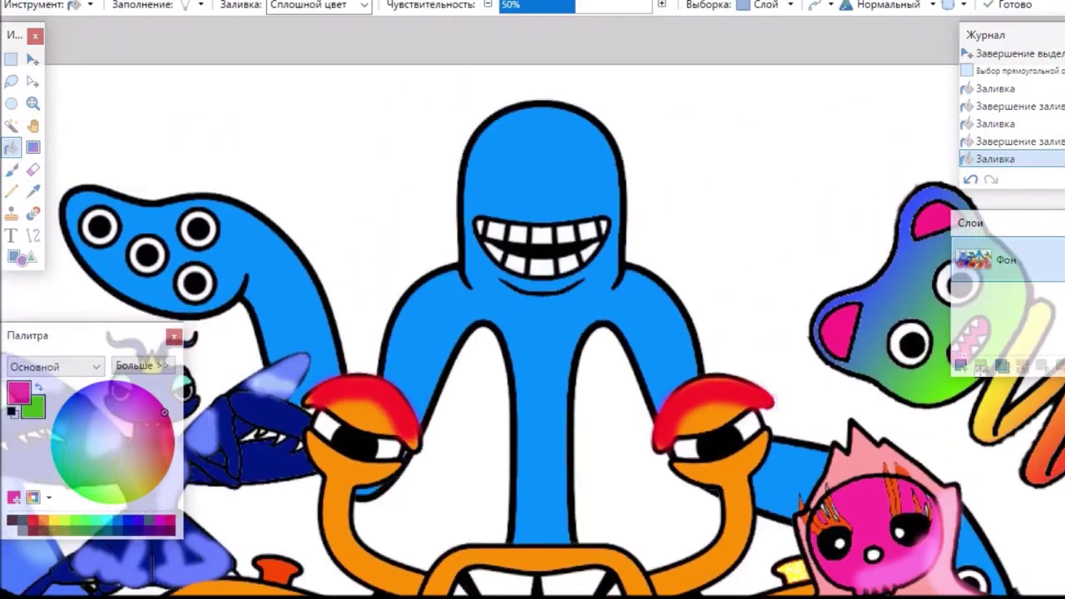
{"action": "left_click", "coordinate": [11, 170]}
{"action": "left_click", "coordinate": [801, 5]}
{"action": "left_click", "coordinate": [769, 277]}
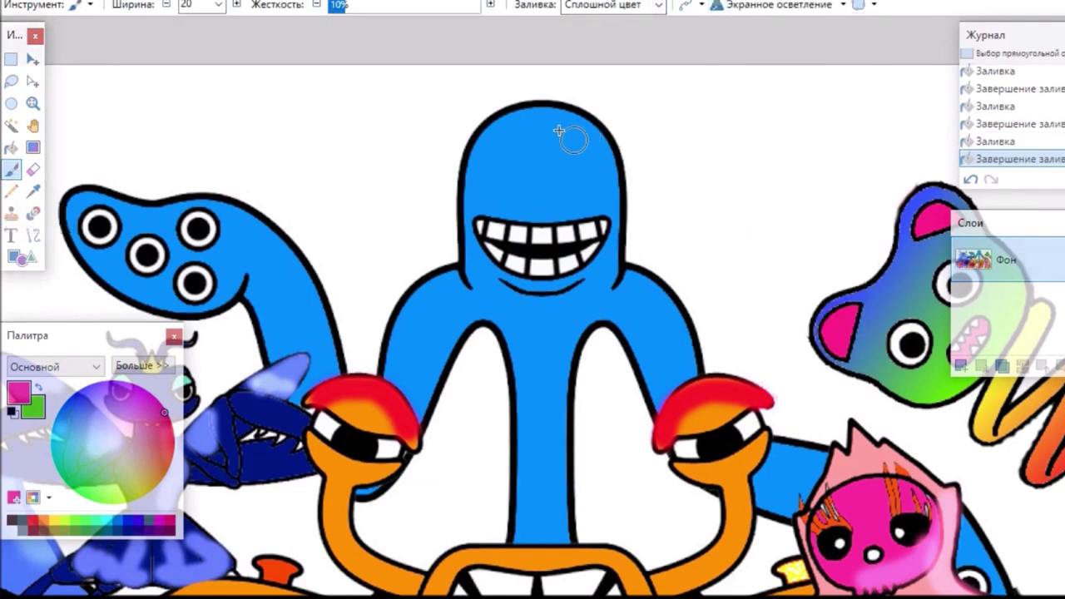
{"action": "left_click", "coordinate": [107, 397]}
{"action": "mouse_move", "coordinate": [487, 140]}
{"action": "left_mouse_down"}
{"action": "mouse_move", "coordinate": [558, 119]}
{"action": "mouse_move", "coordinate": [594, 132]}
{"action": "mouse_move", "coordinate": [615, 203]}
{"action": "mouse_move", "coordinate": [610, 291]}
{"action": "mouse_move", "coordinate": [637, 286]}
{"action": "mouse_move", "coordinate": [687, 311]}
{"action": "mouse_move", "coordinate": [688, 351]}
{"action": "mouse_move", "coordinate": [674, 359]}
{"action": "mouse_move", "coordinate": [659, 309]}
{"action": "mouse_move", "coordinate": [691, 372]}
{"action": "left_mouse_up"}
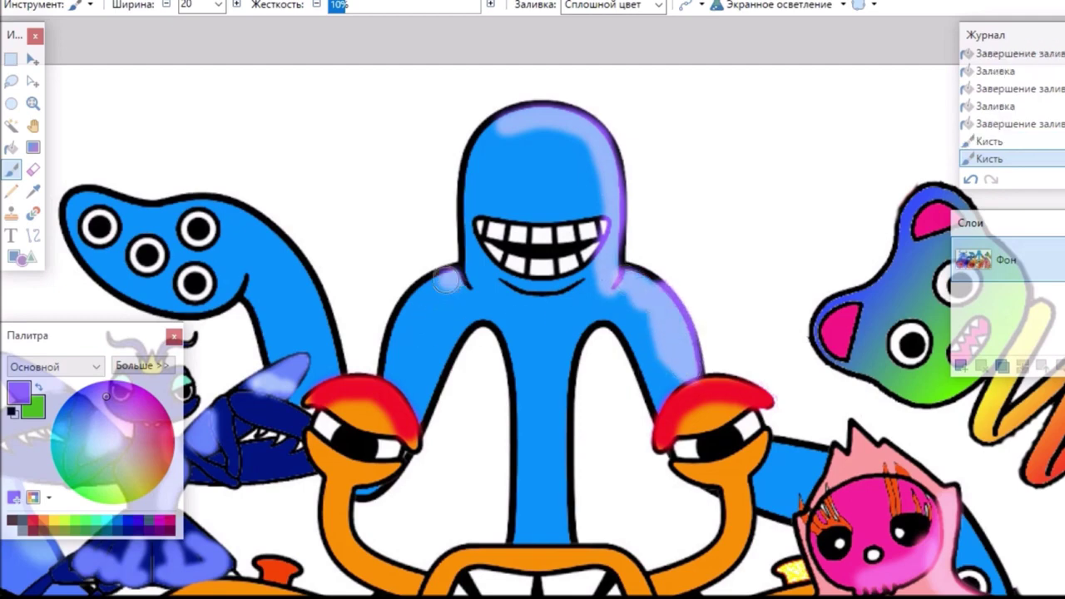
Paint violet highlights along the blue monster's other shoulder and arm and over the top of its many-eyed head and neck.
{"action": "mouse_move", "coordinate": [446, 280]}
{"action": "left_mouse_down"}
{"action": "mouse_move", "coordinate": [406, 328]}
{"action": "mouse_move", "coordinate": [504, 331]}
{"action": "left_mouse_up"}
{"action": "left_click", "coordinate": [216, 2]}
{"action": "left_click_drag", "start_coordinate": [463, 280], "coordinate": [384, 376]}
{"action": "mouse_move", "coordinate": [92, 210]}
{"action": "left_mouse_down"}
{"action": "mouse_move", "coordinate": [120, 204]}
{"action": "mouse_move", "coordinate": [258, 241]}
{"action": "mouse_move", "coordinate": [337, 387]}
{"action": "mouse_move", "coordinate": [304, 274]}
{"action": "mouse_move", "coordinate": [254, 216]}
{"action": "mouse_move", "coordinate": [320, 299]}
{"action": "left_mouse_up"}
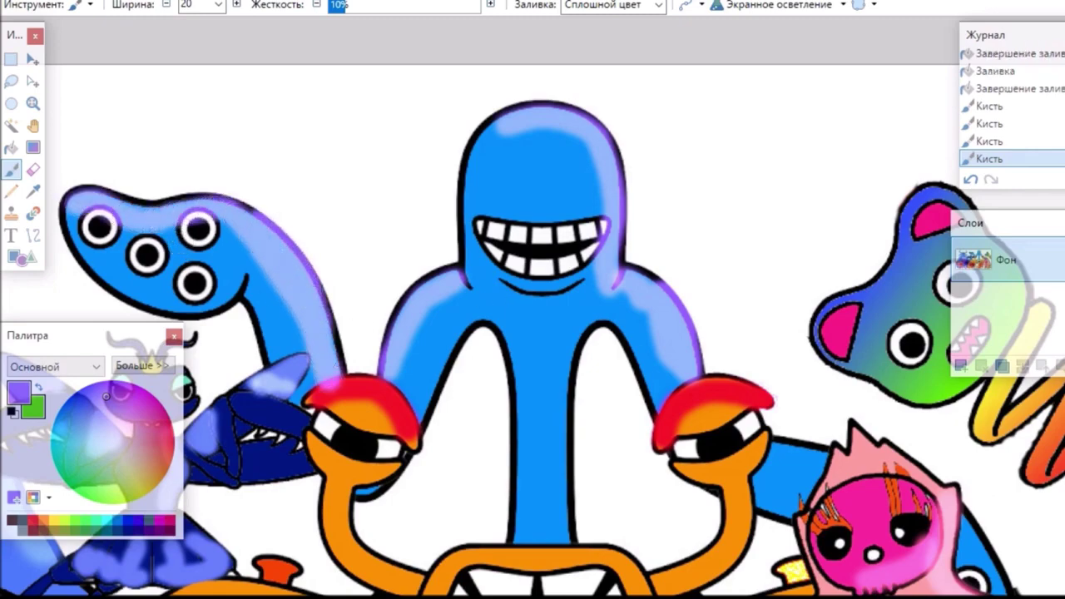
{"action": "scroll", "coordinate": [497, 378], "scroll_direction": "down", "scroll_amount": 2}
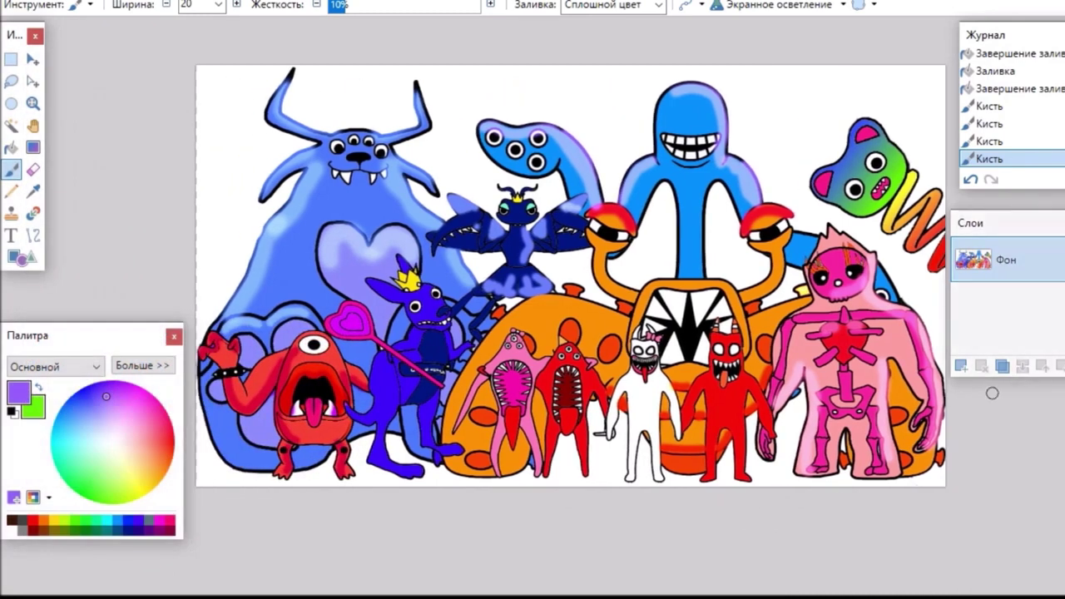
{"action": "scroll", "coordinate": [992, 393], "scroll_direction": "down", "scroll_amount": 1}
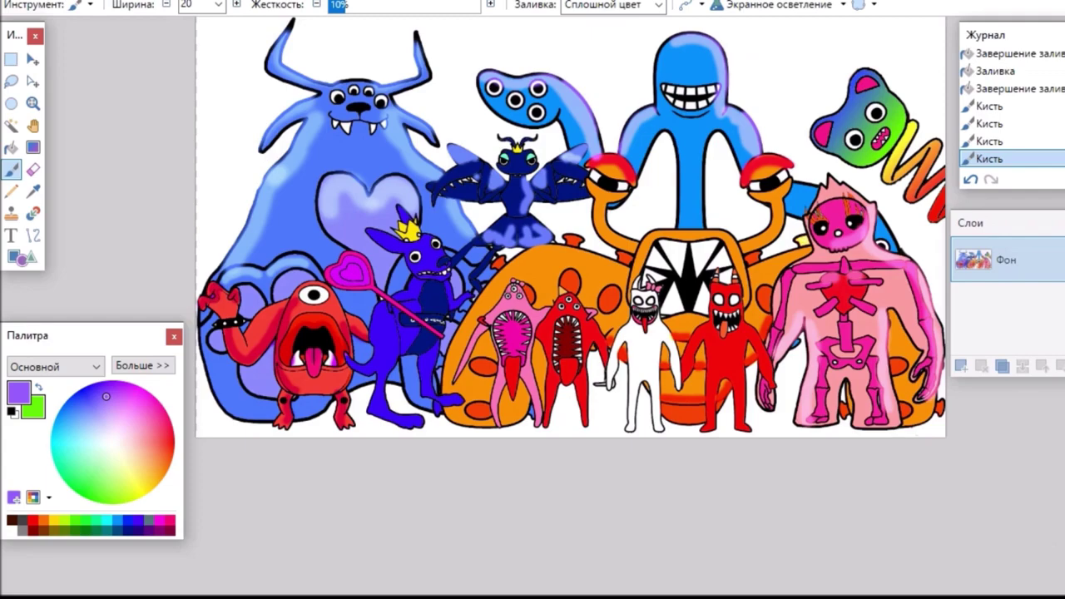
{"action": "scroll", "coordinate": [992, 377], "scroll_direction": "up", "scroll_amount": 1}
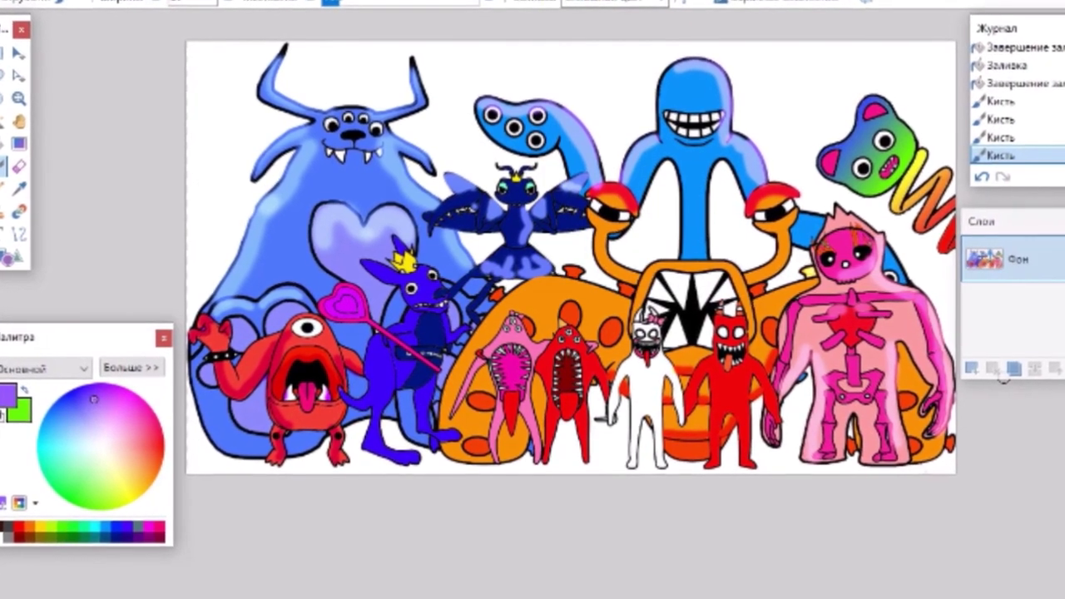